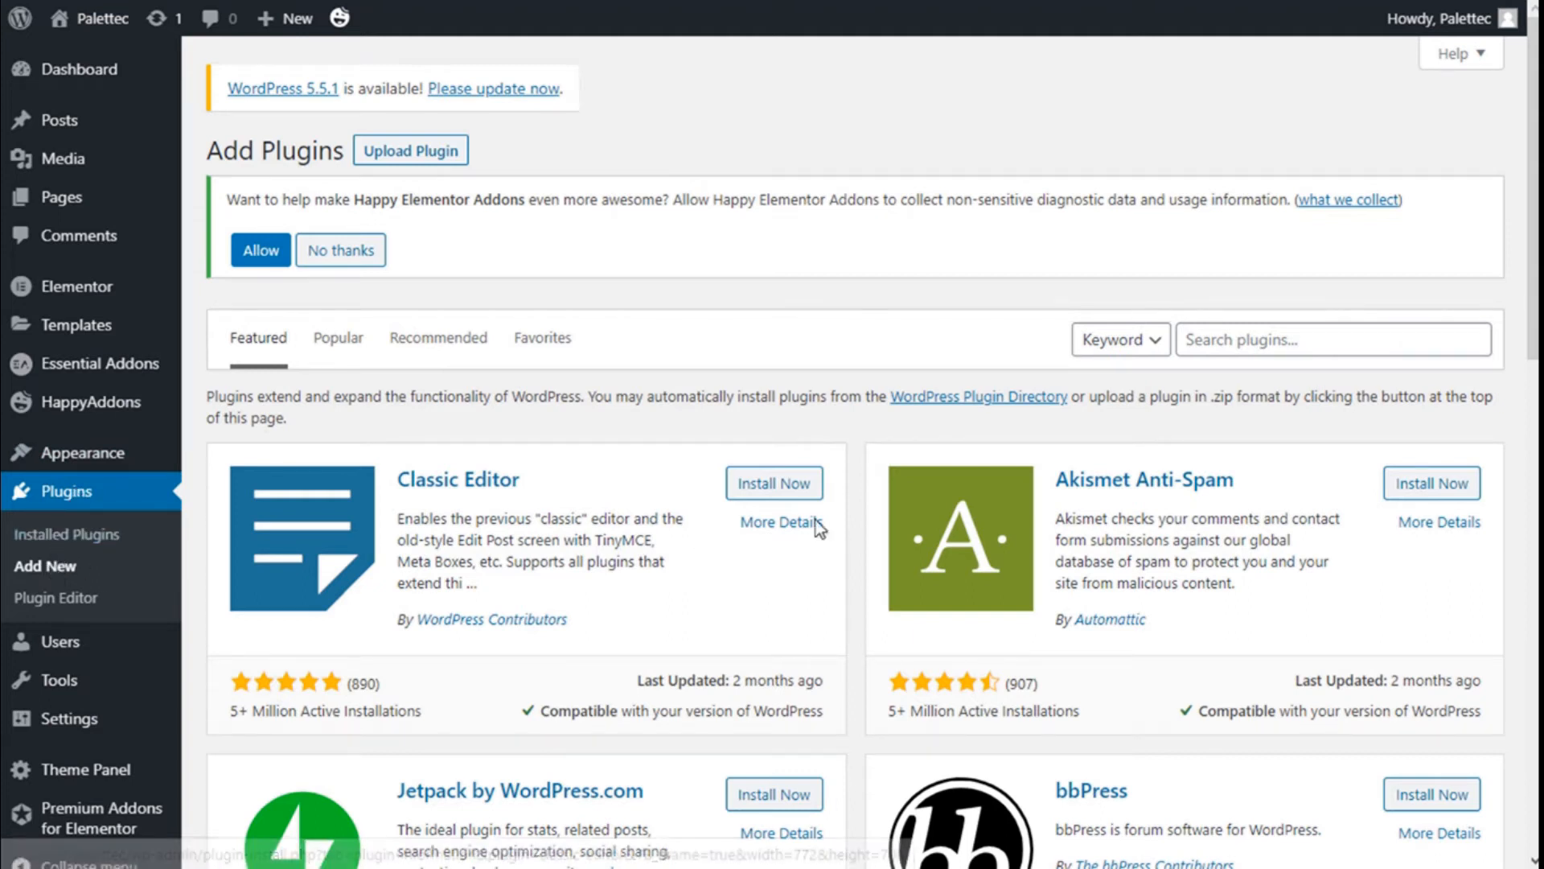
# Search the plugin directory for "woocommerce" and install the WooCommerce plugin by Automattic
pyautogui.click(1223, 341)
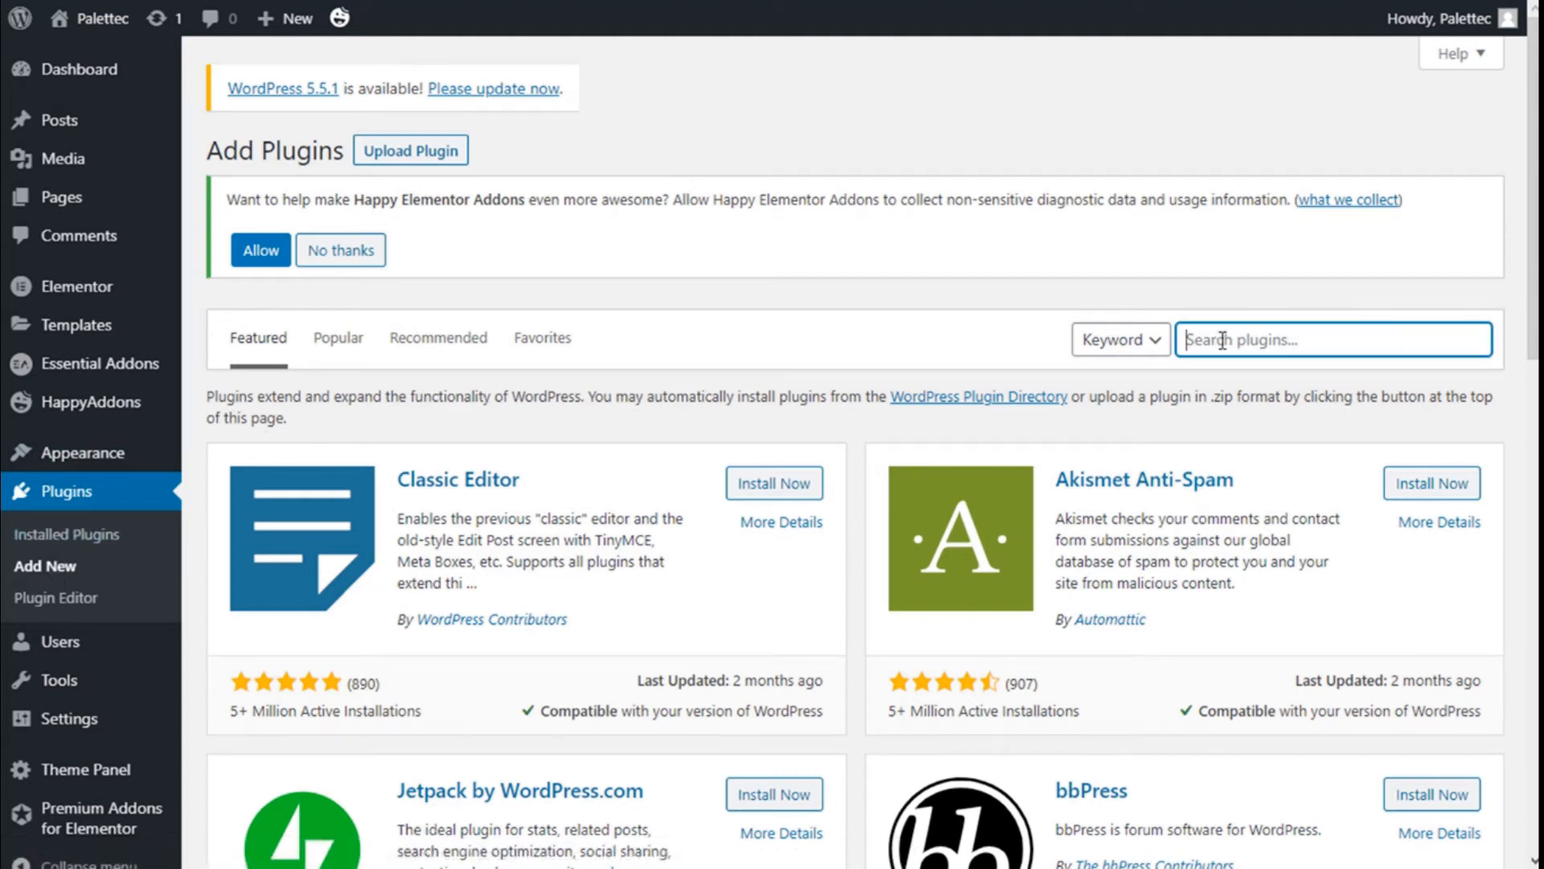
pyautogui.write('woocomm')
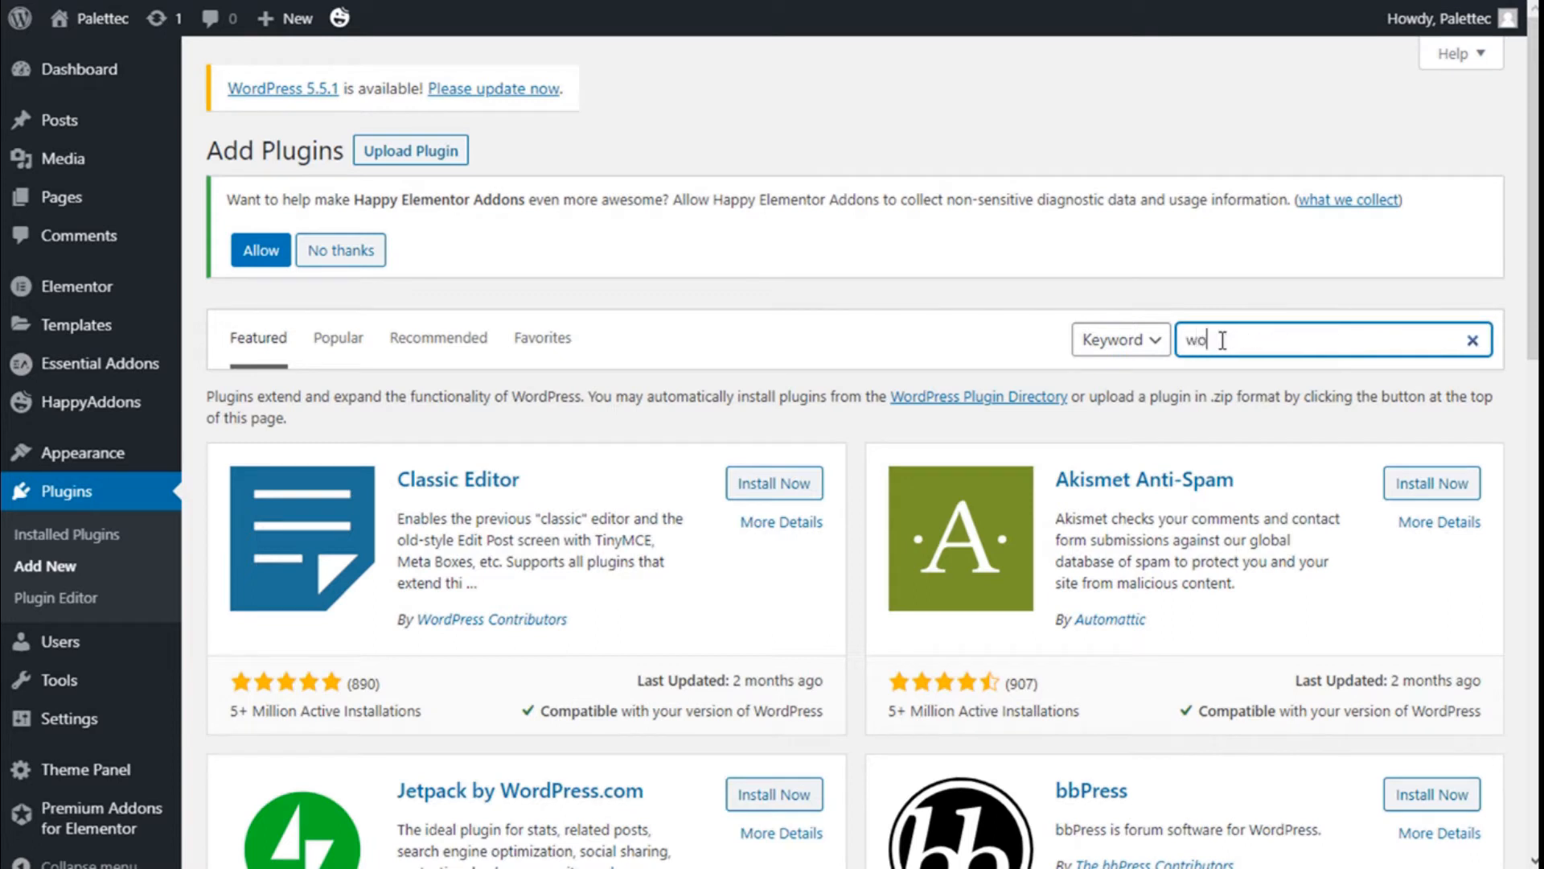
pyautogui.write('erce')
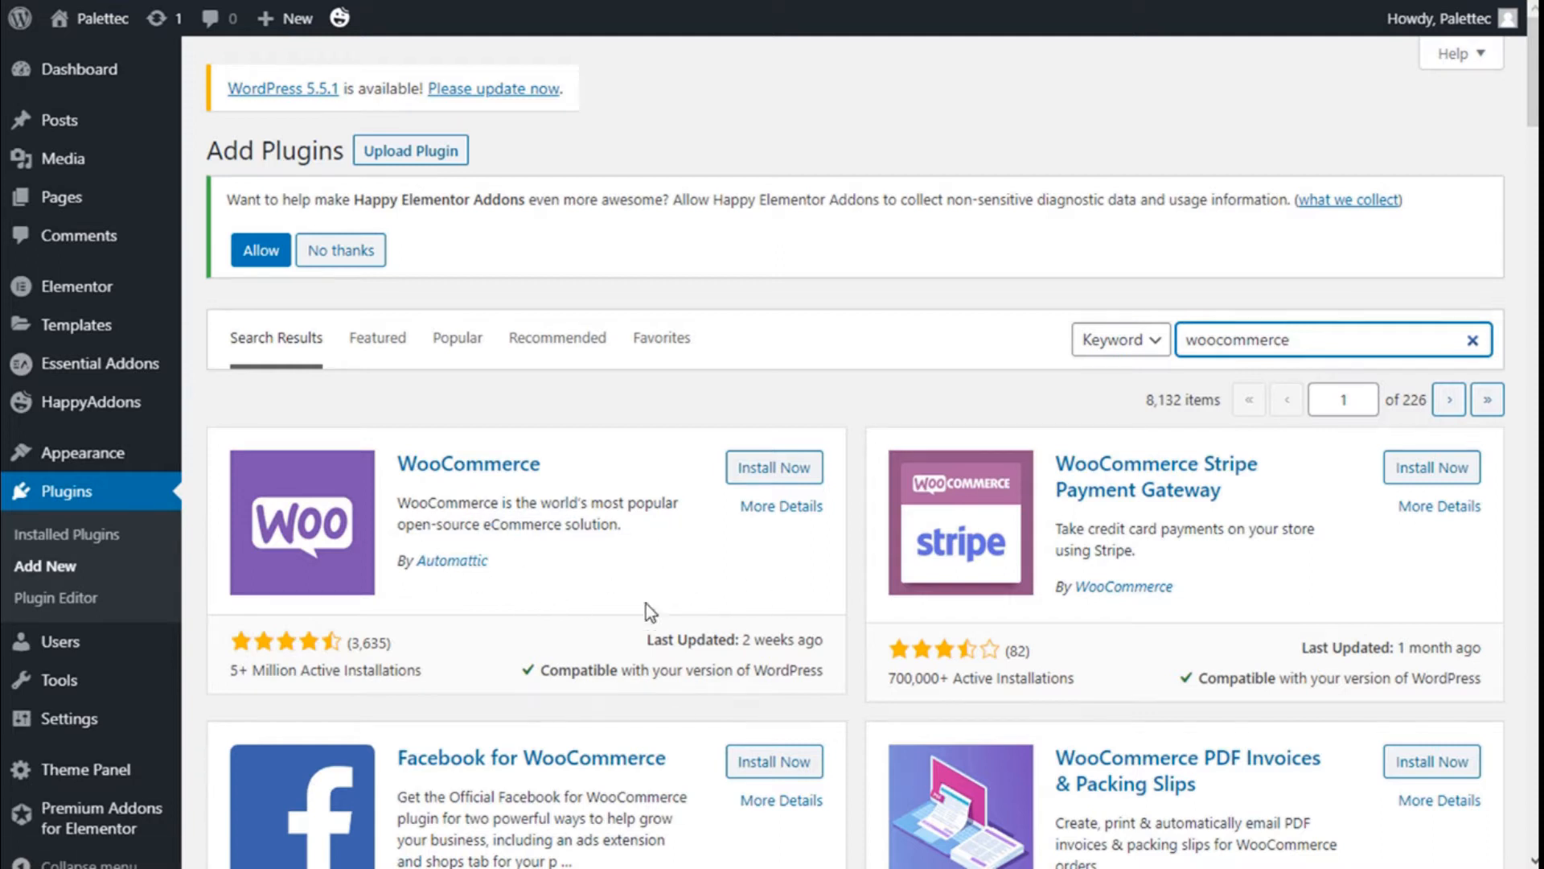
pyautogui.click(756, 475)
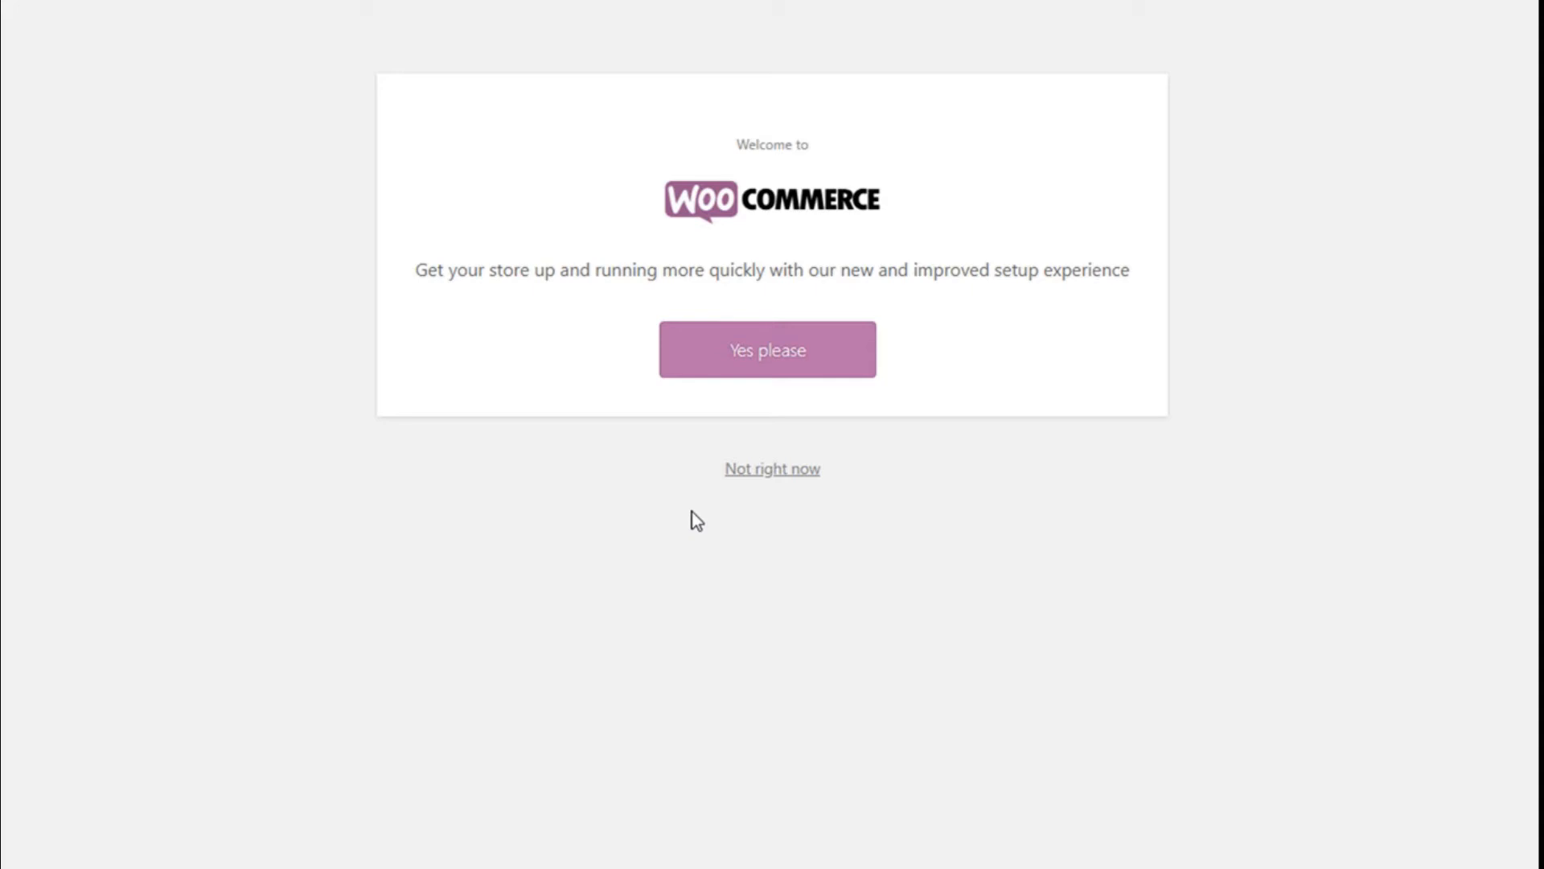
# Decline the WooCommerce setup wizard for now and open the WooCommerce settings
pyautogui.click(780, 471)
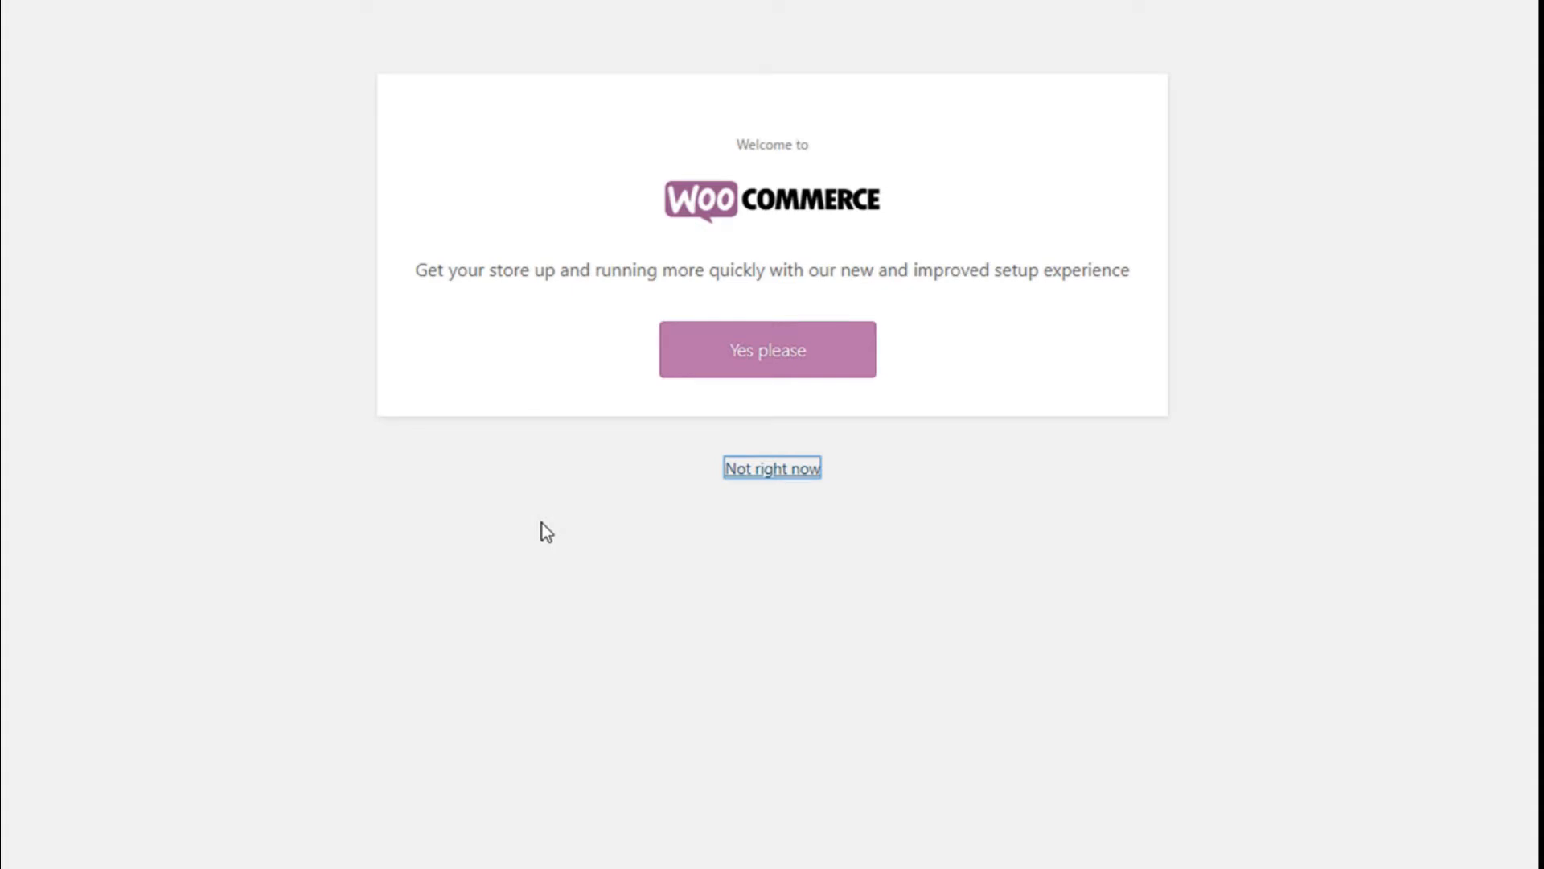
pyautogui.scroll(-4, 545, 283)
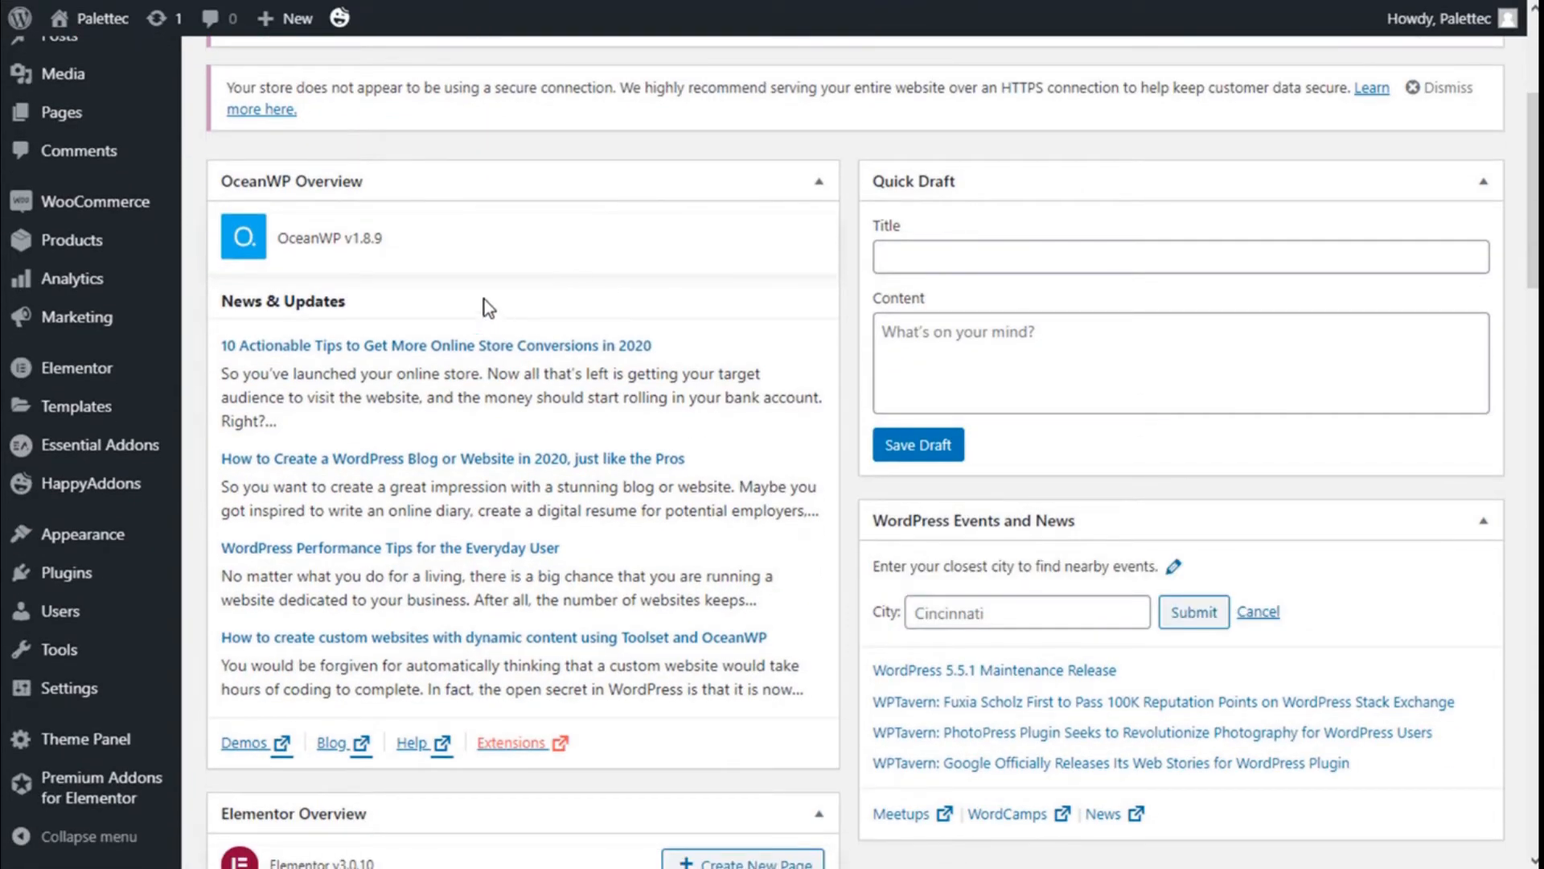
pyautogui.scroll(1, 303, 205)
pyautogui.moveTo(145, 331)
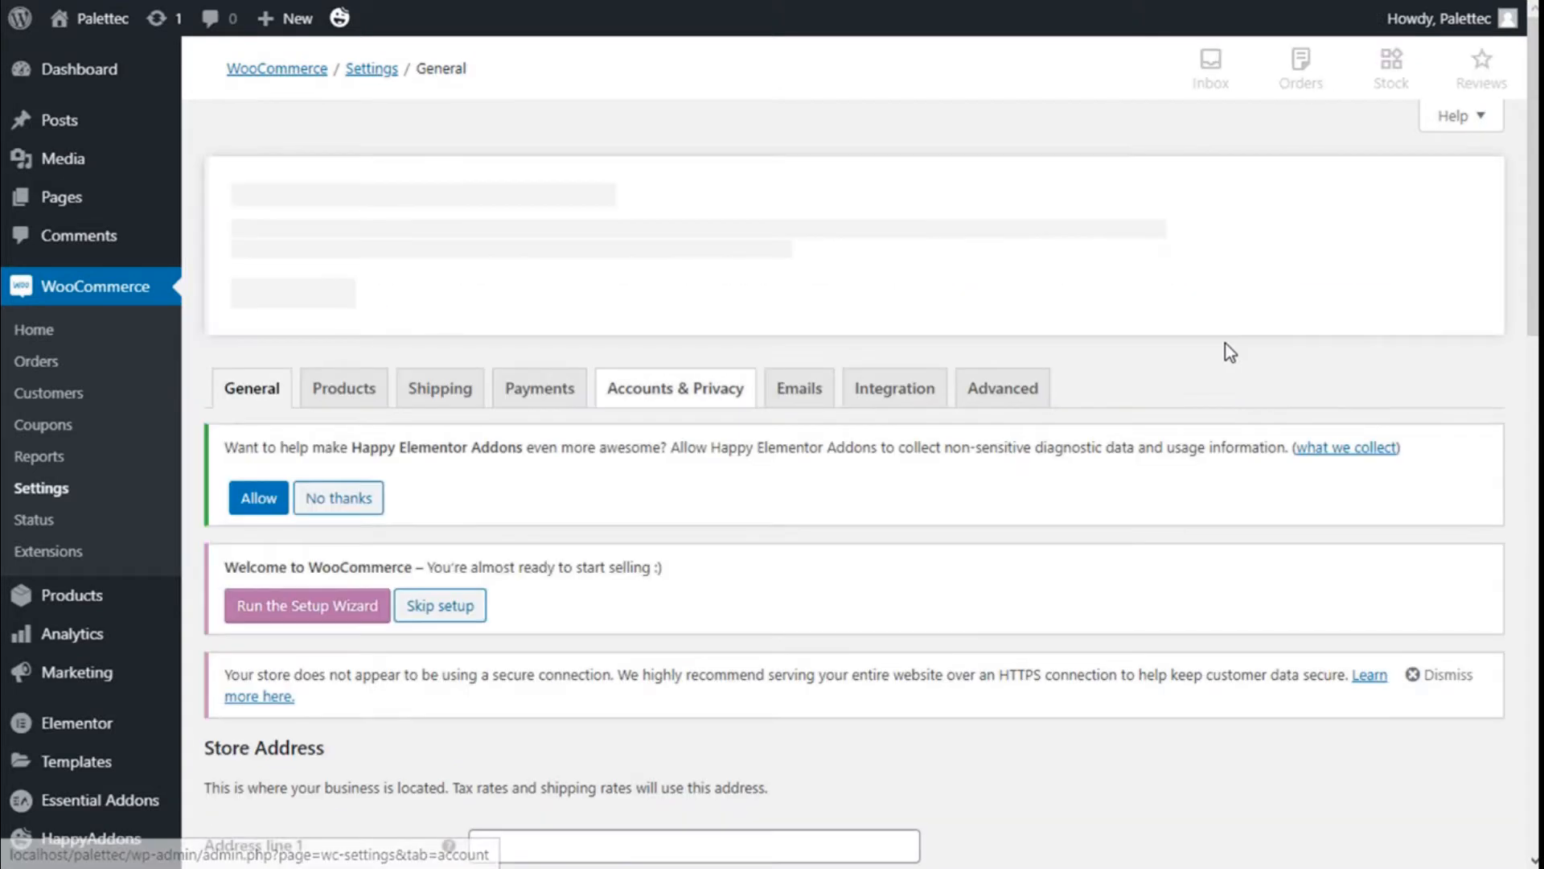
# Review the store address fields in the General settings, including the explanations for city and country/state
pyautogui.scroll(-7, 1226, 346)
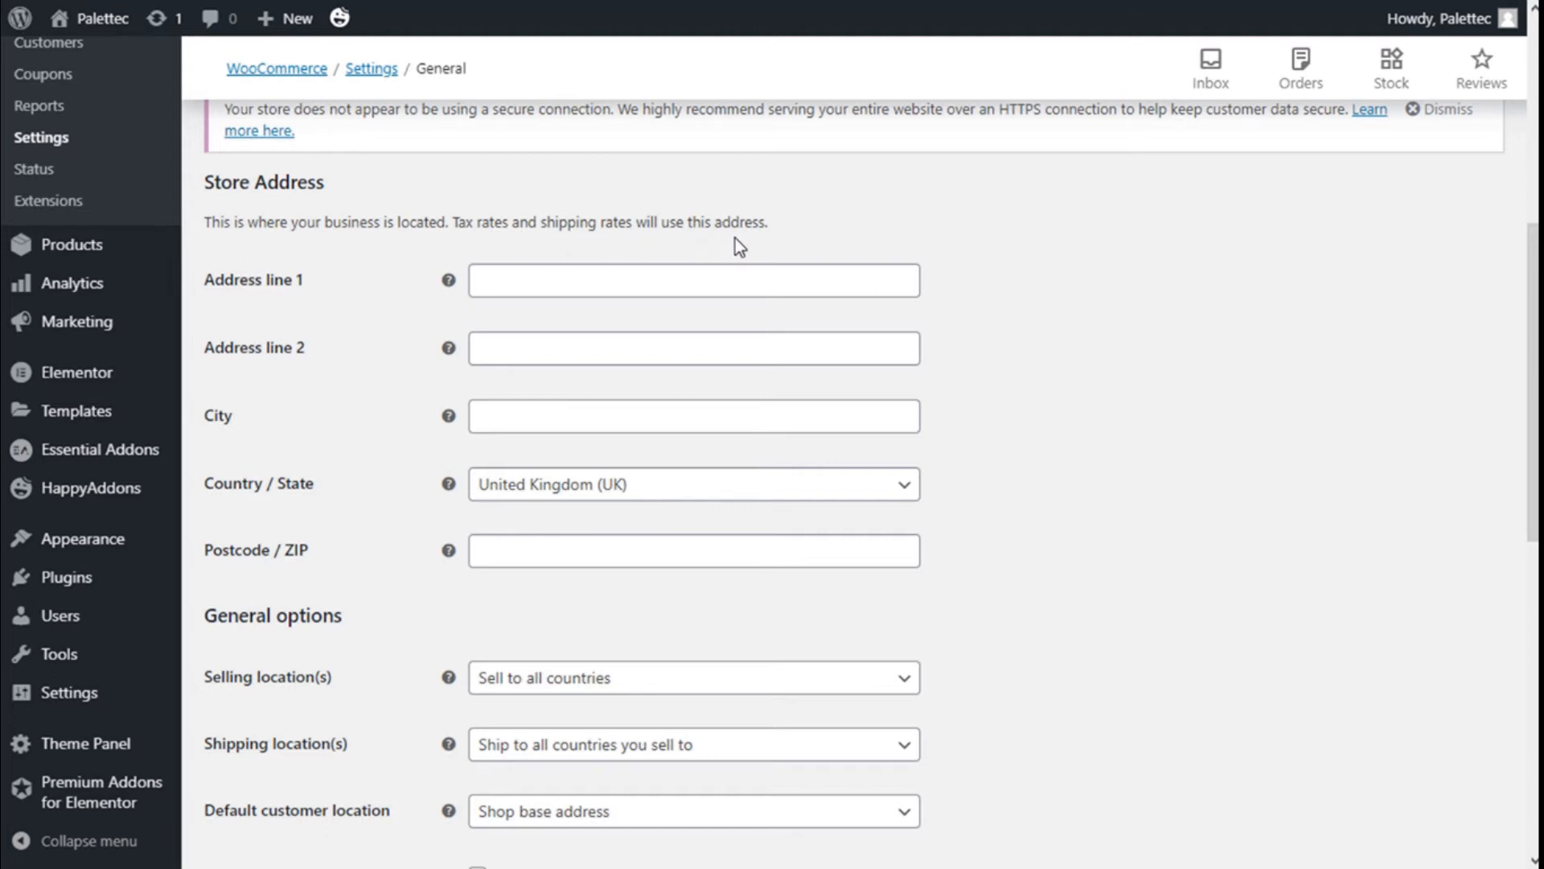
pyautogui.scroll(-3, 820, 238)
pyautogui.scroll(1, 679, 241)
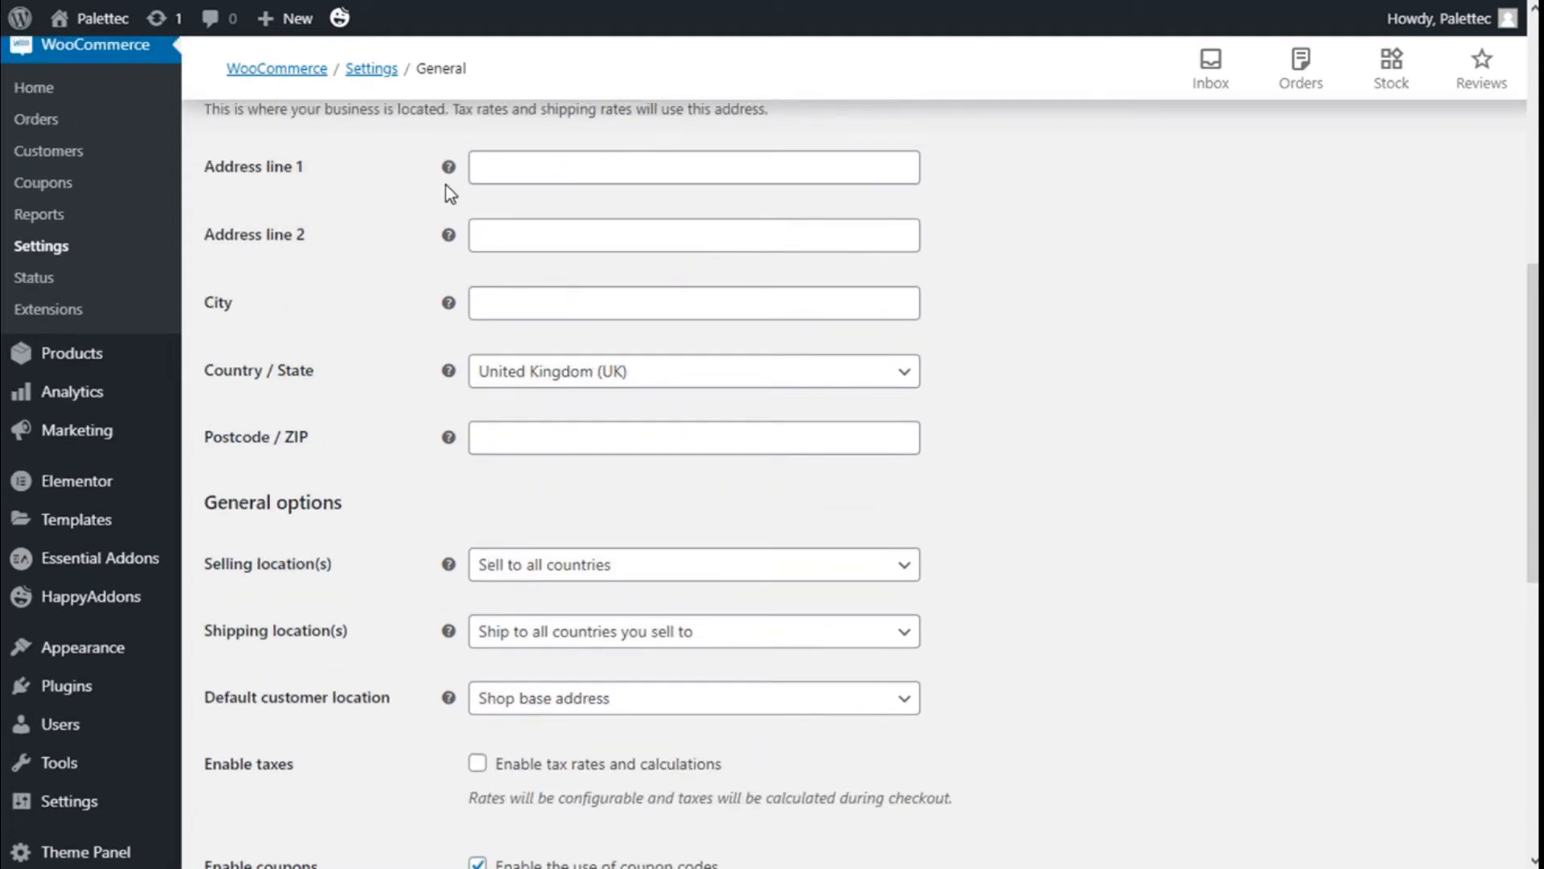
pyautogui.scroll(-1, 475, 197)
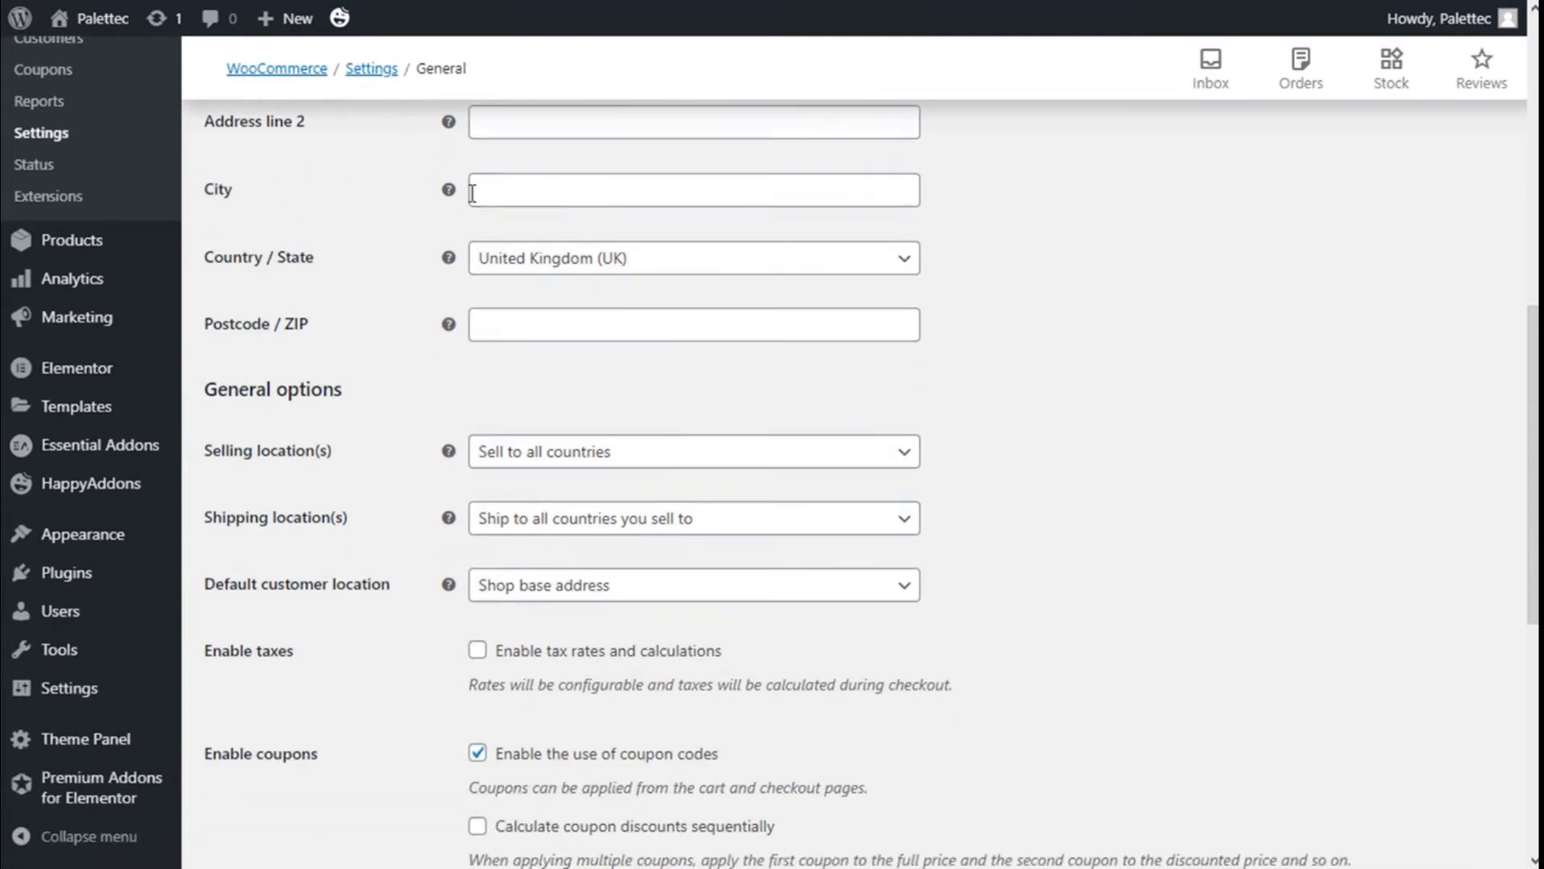
pyautogui.moveTo(448, 192)
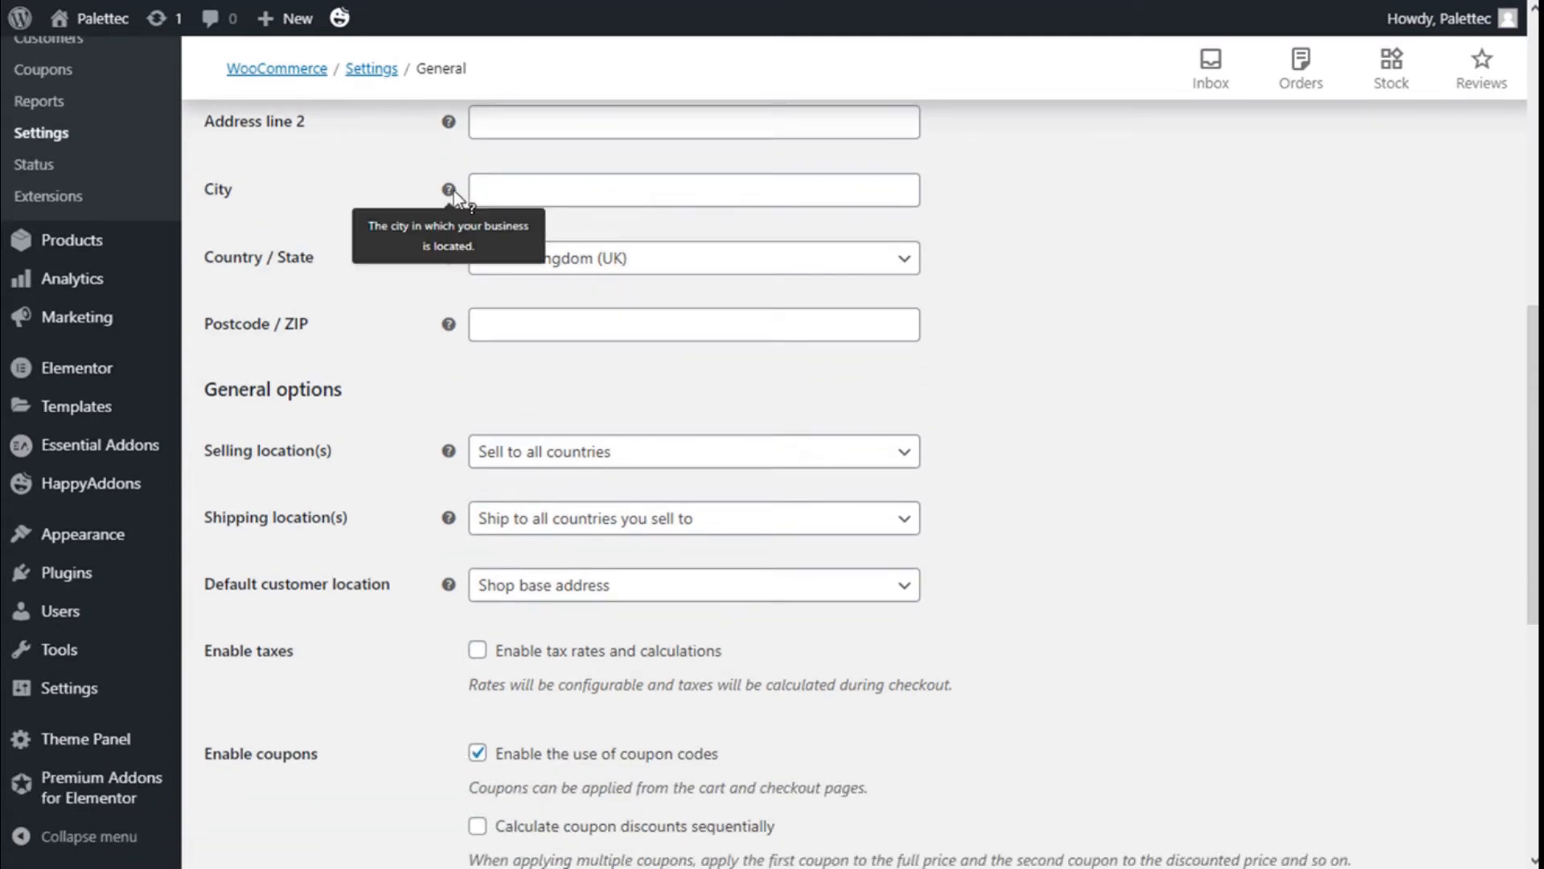
pyautogui.moveTo(455, 259)
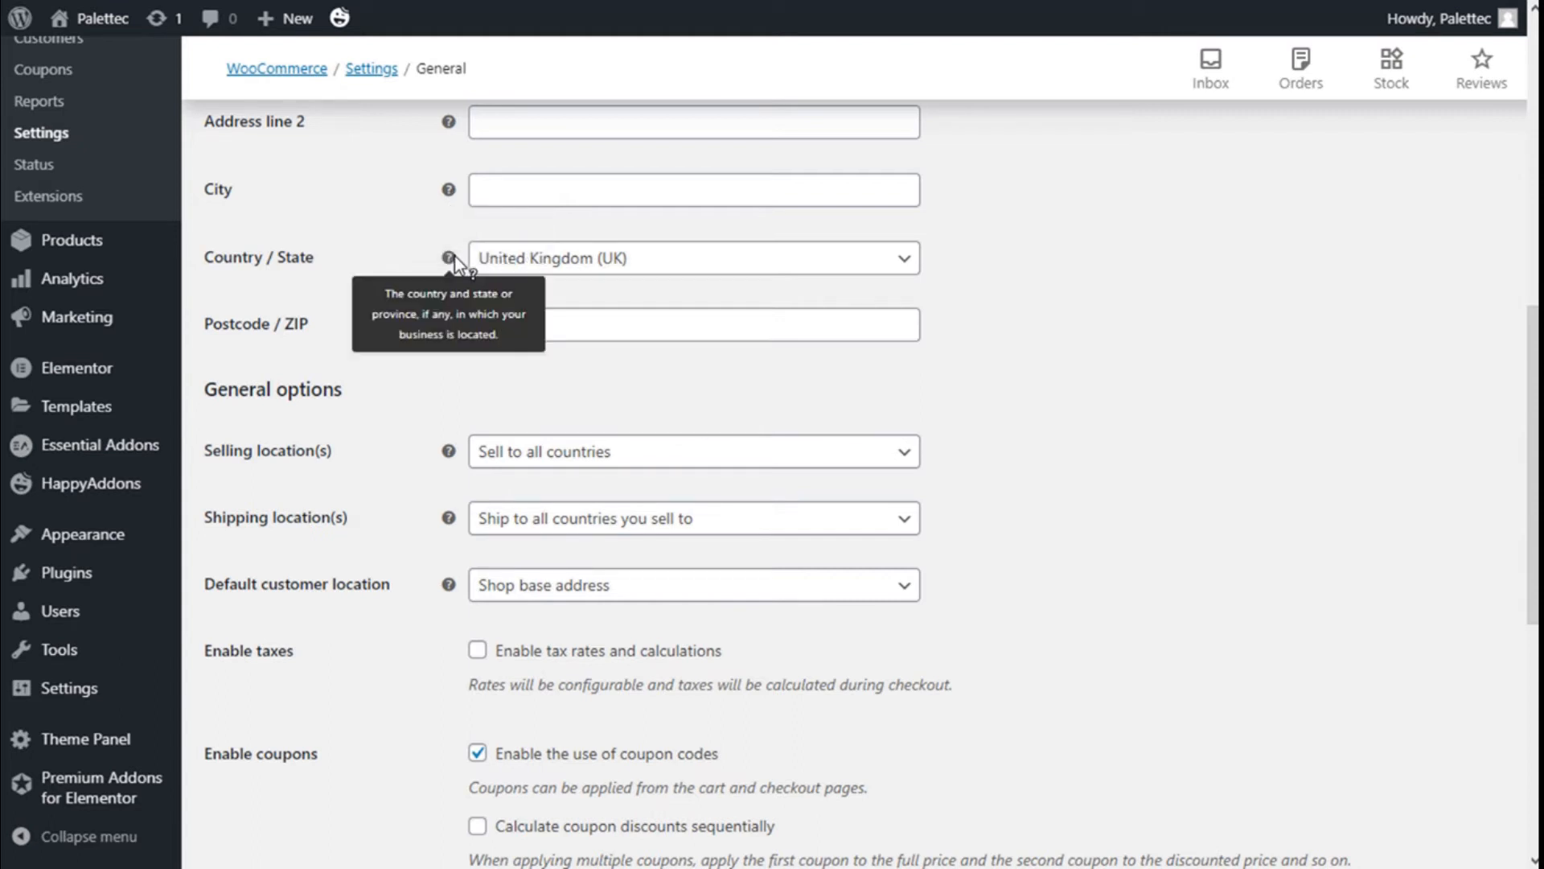
pyautogui.scroll(-1, 455, 258)
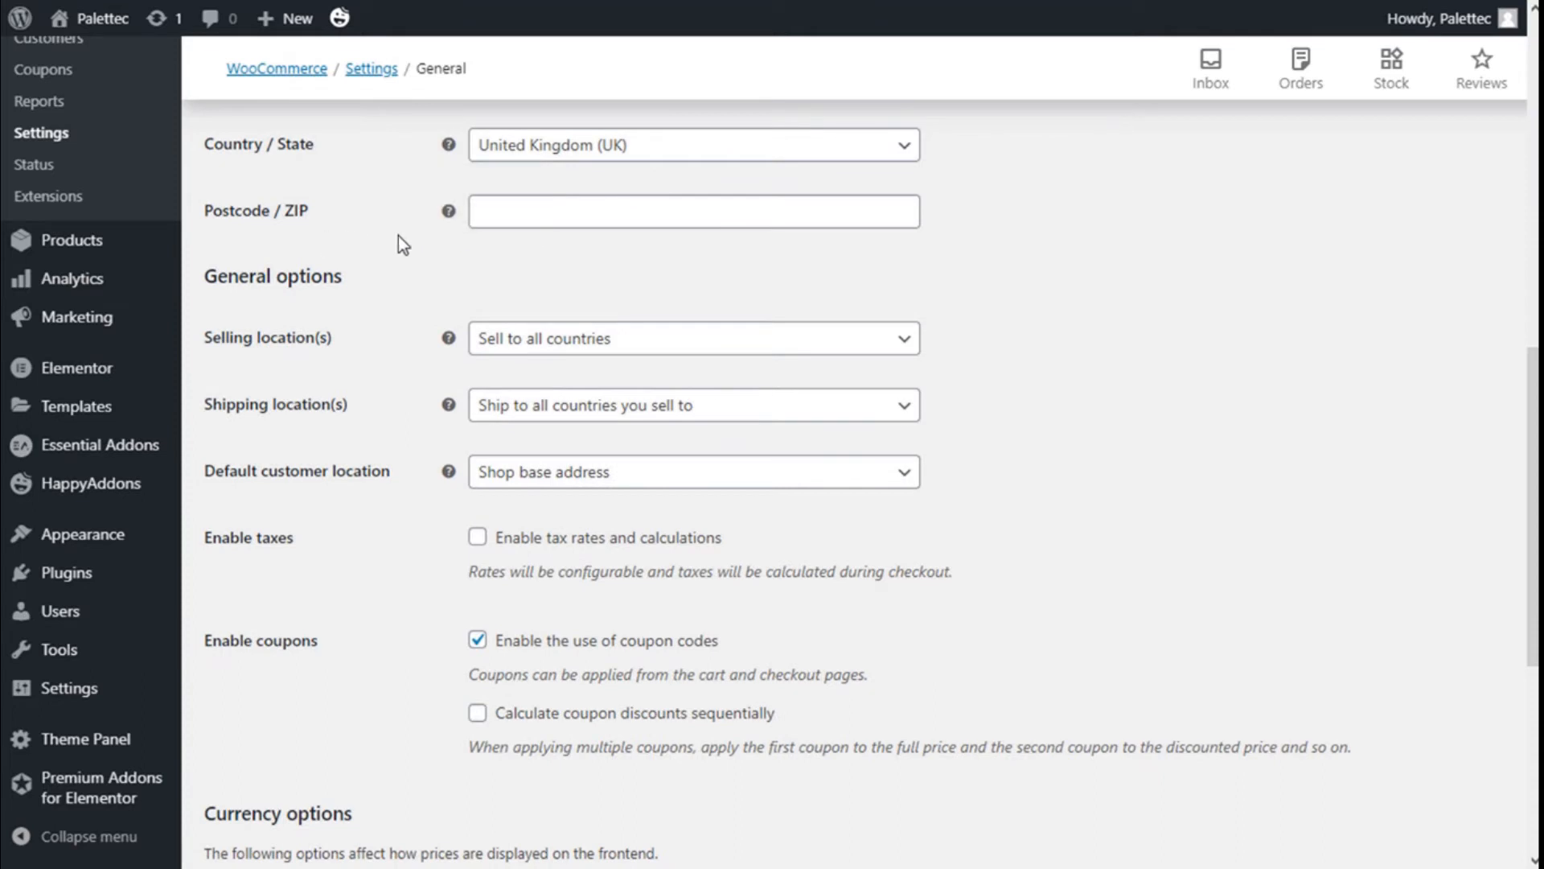
pyautogui.scroll(-1, 417, 238)
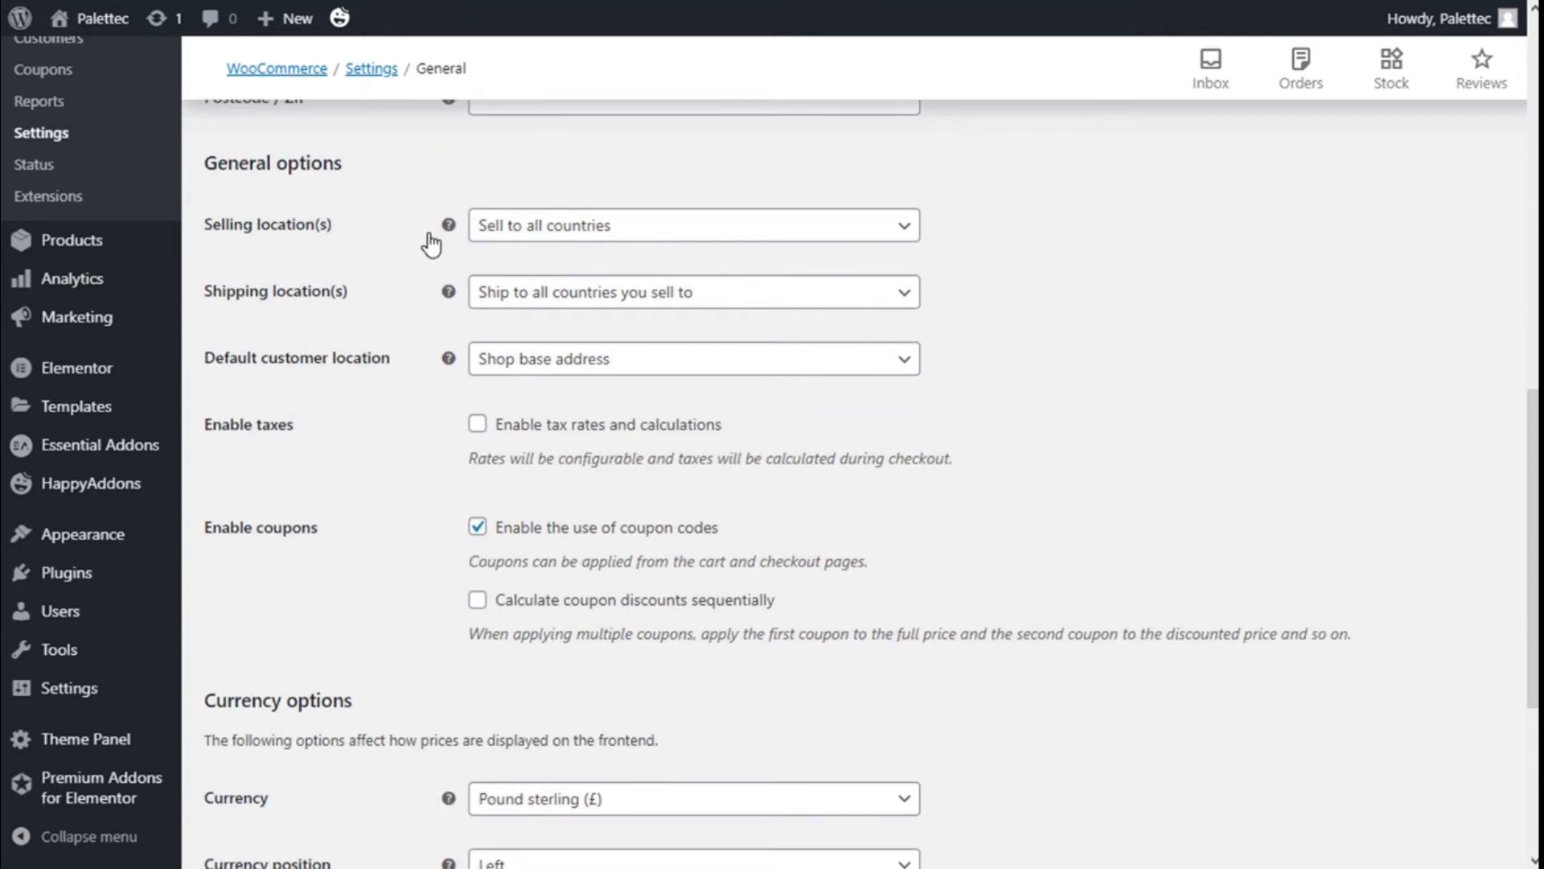
# Look through the available choices for selling locations and shipping locations without changing either setting
pyautogui.click(555, 234)
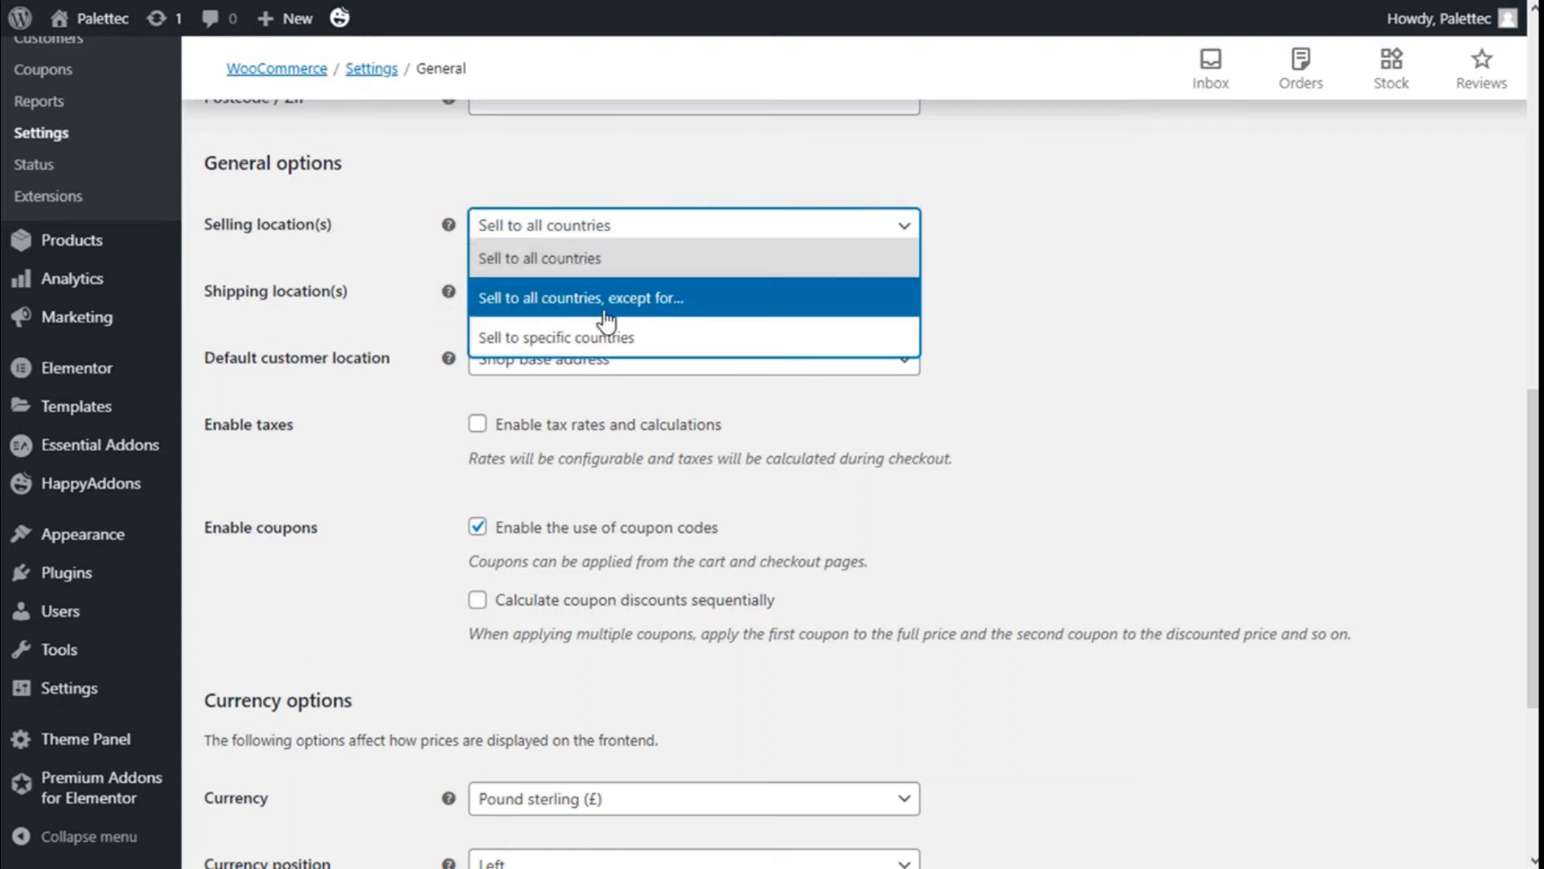
pyautogui.click(413, 243)
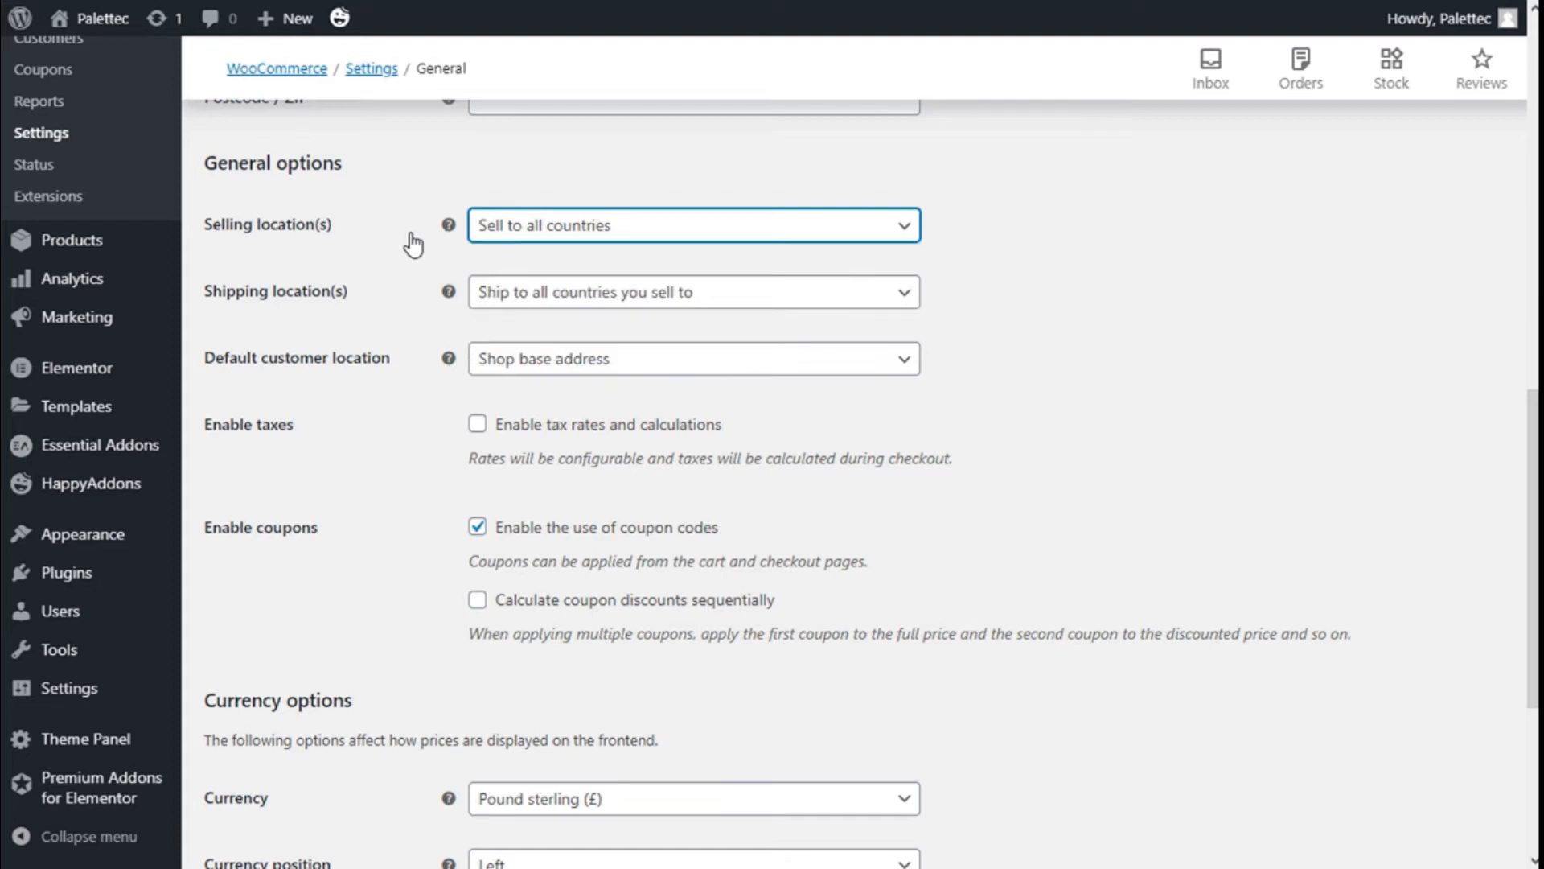
pyautogui.scroll(-3, 412, 242)
pyautogui.scroll(3, 407, 241)
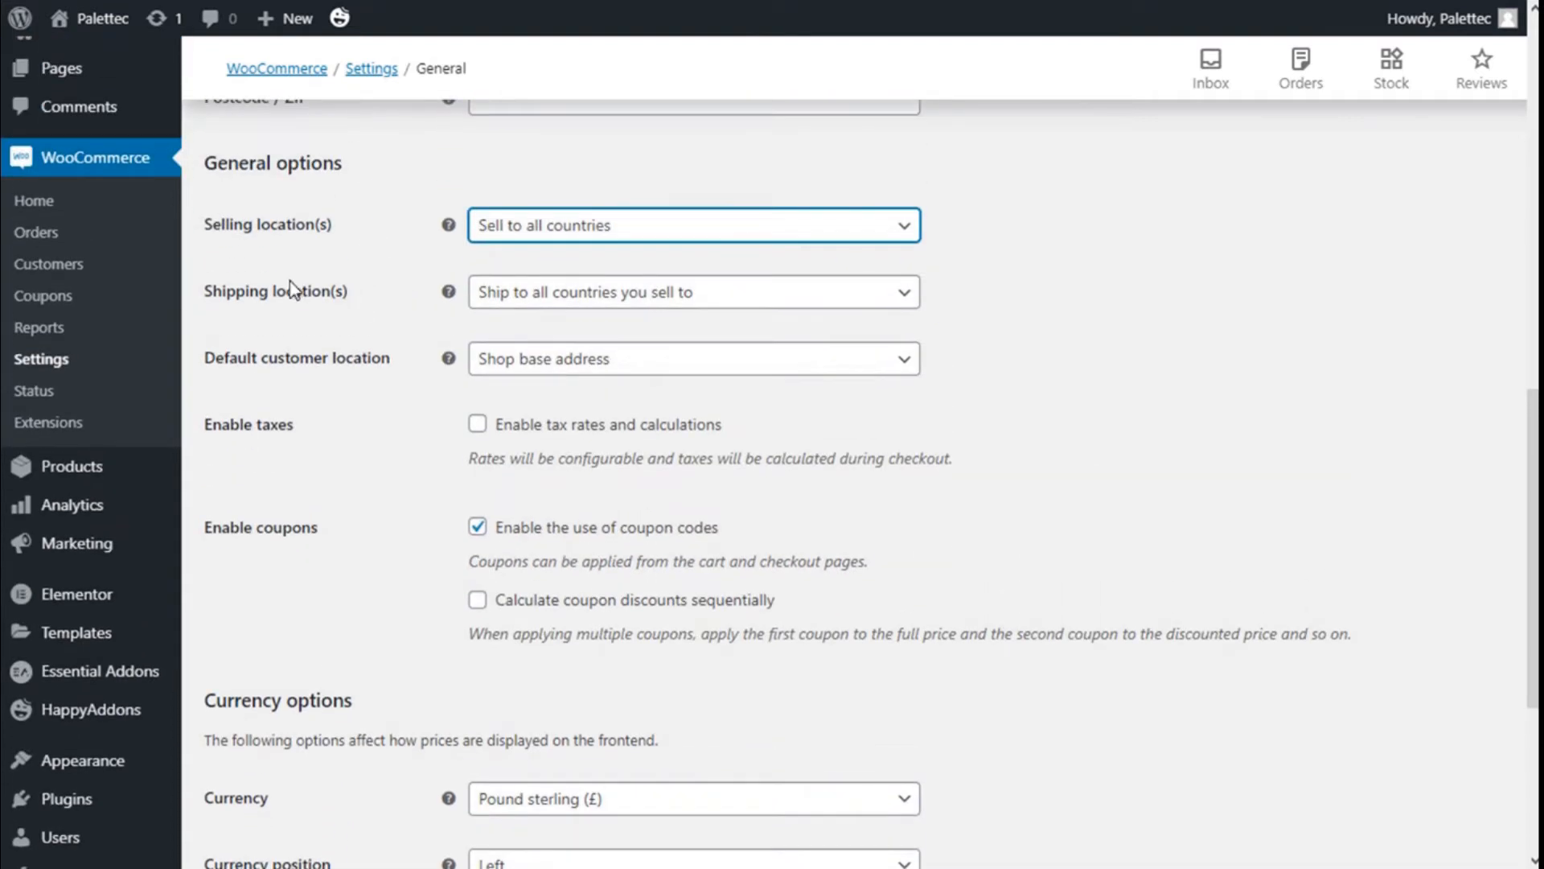
pyautogui.click(503, 300)
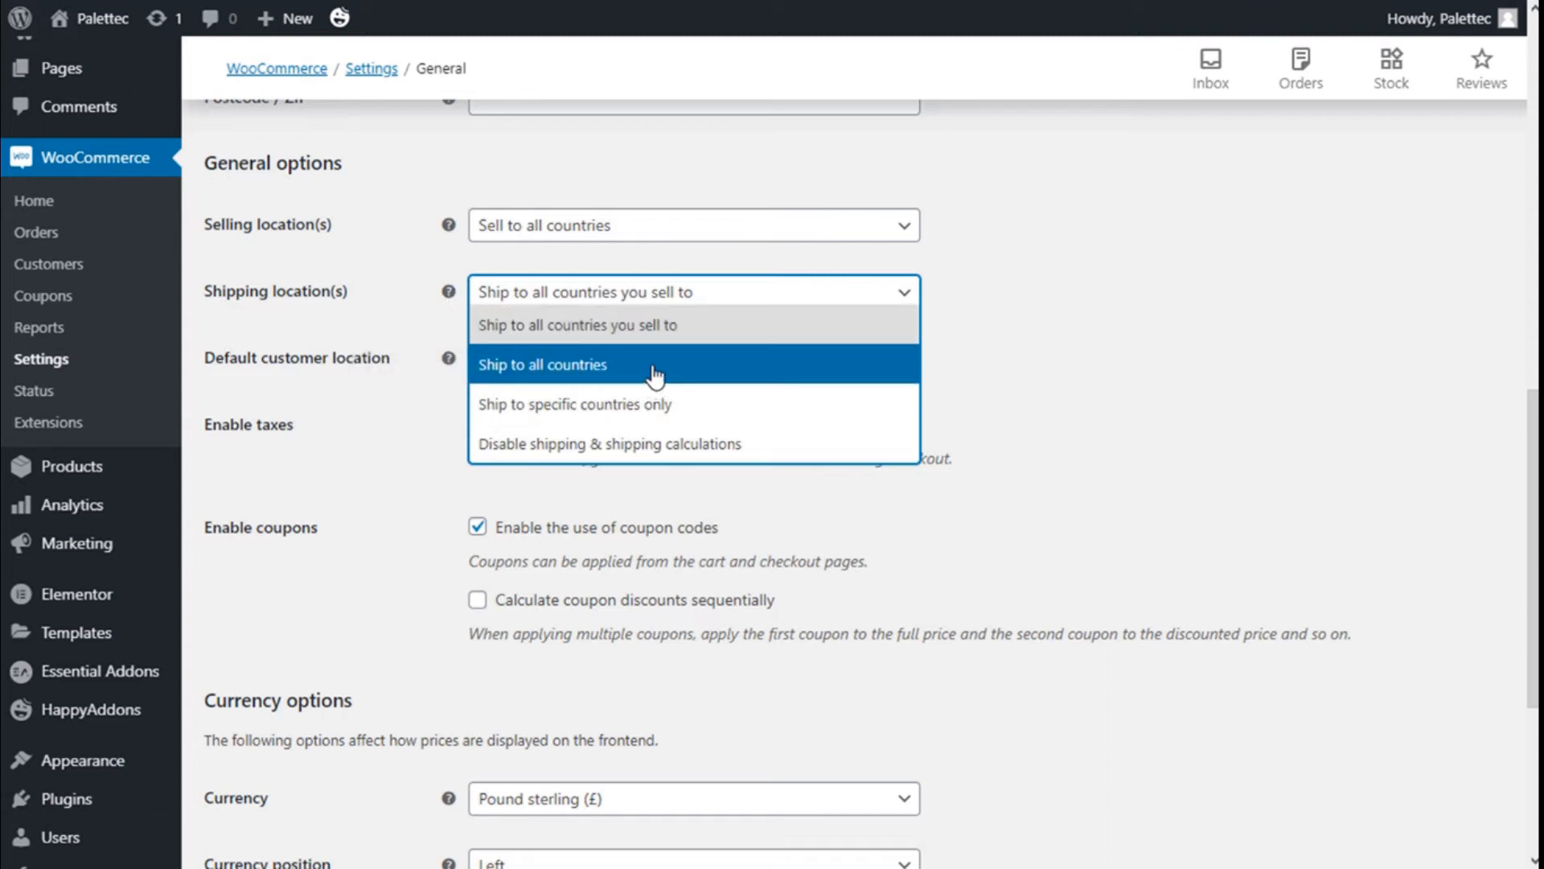
pyautogui.click(417, 310)
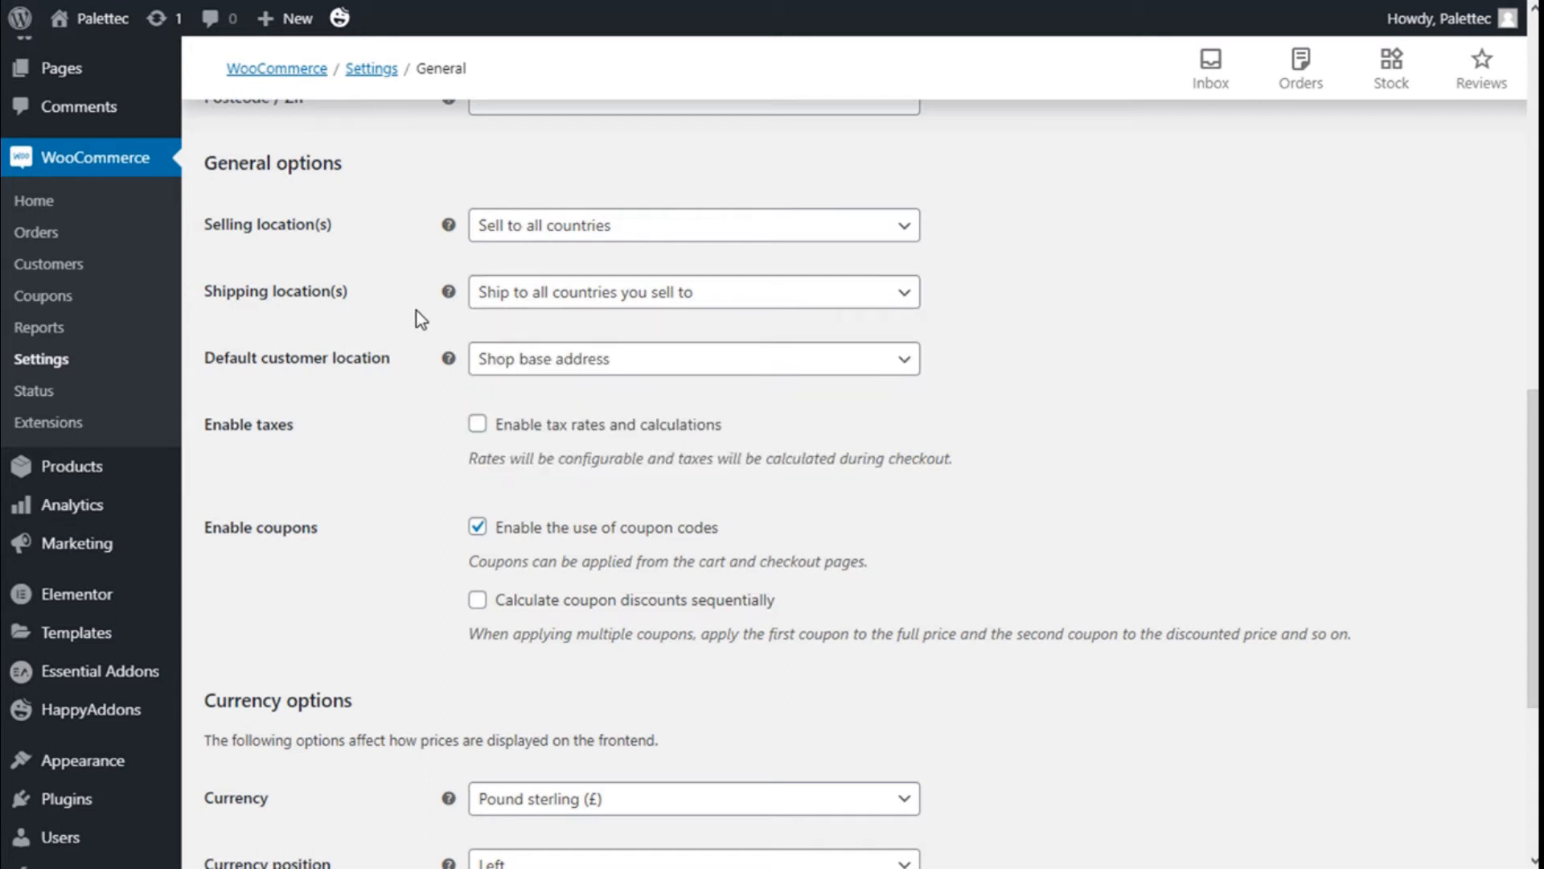
# Read the explanation of the default customer location and review the tax and coupon options
pyautogui.scroll(-1, 416, 311)
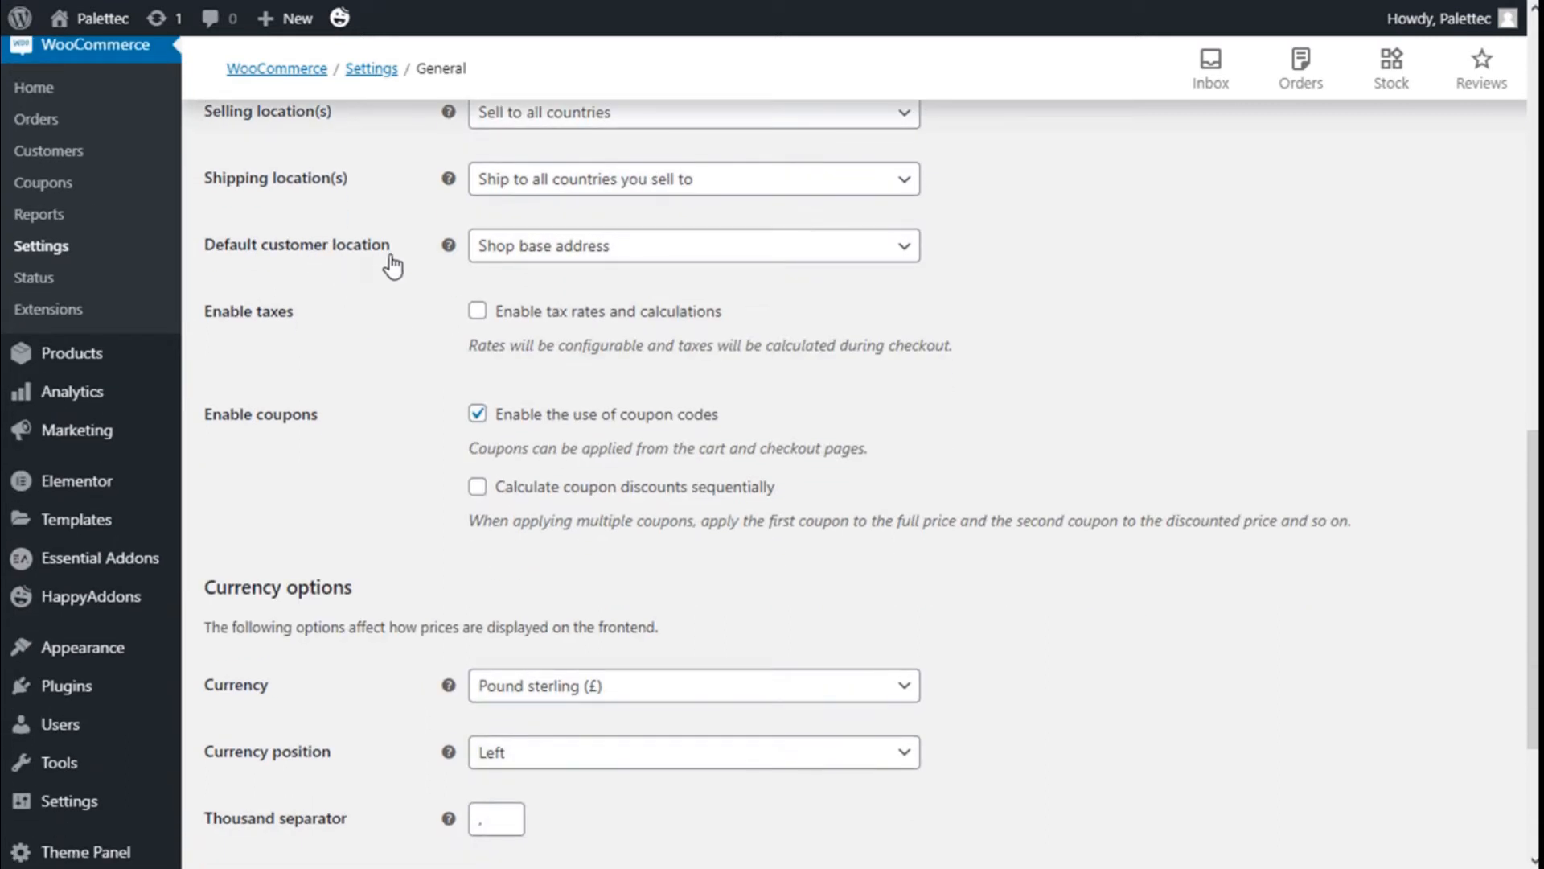
pyautogui.moveTo(450, 249)
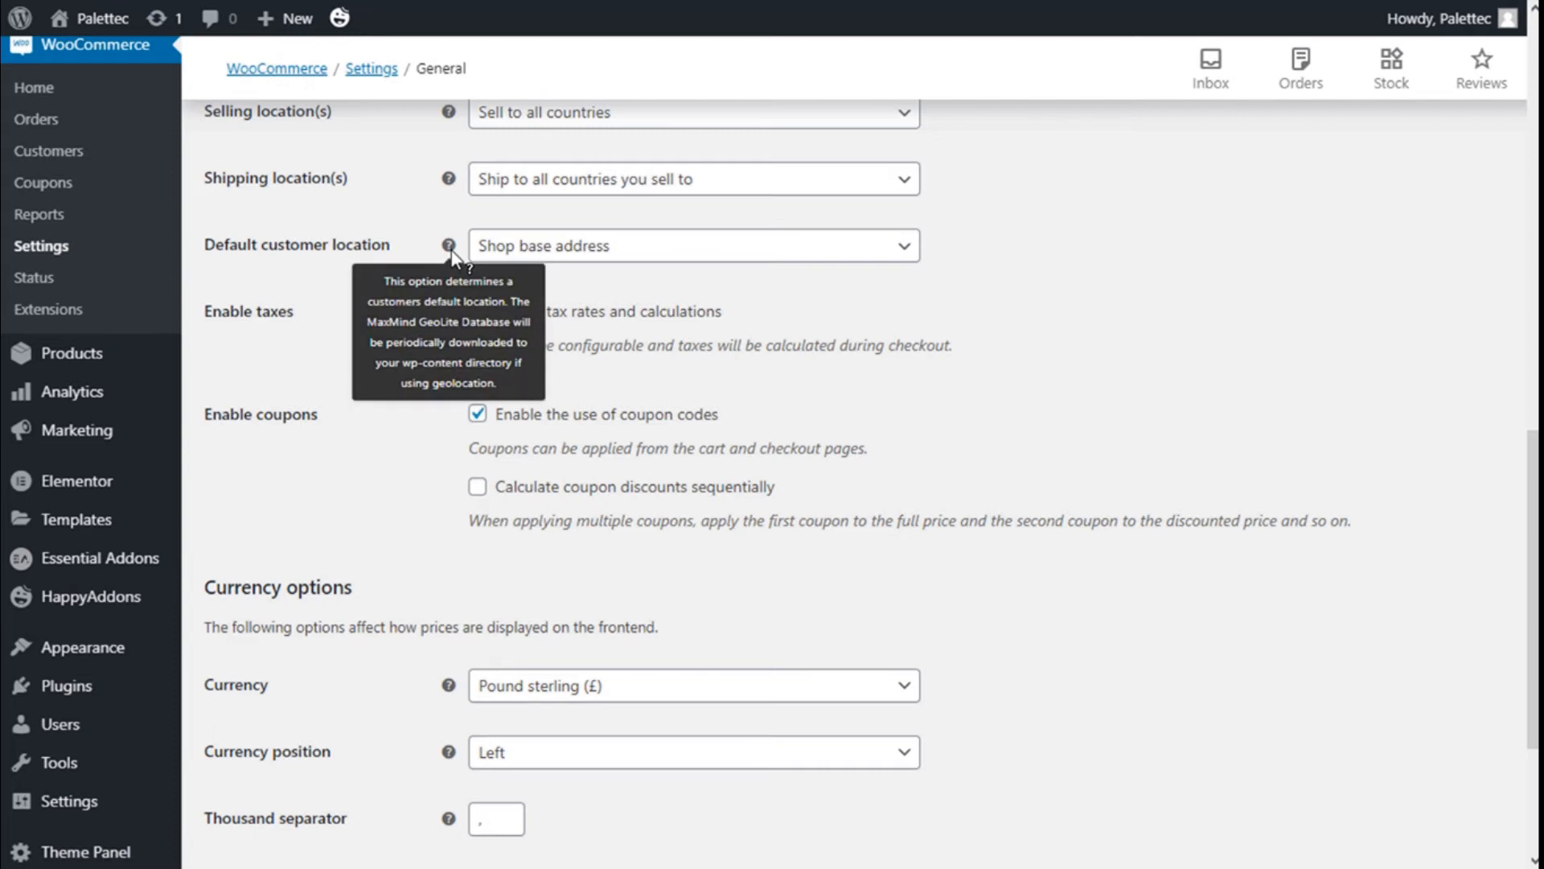
pyautogui.scroll(-2, 975, 245)
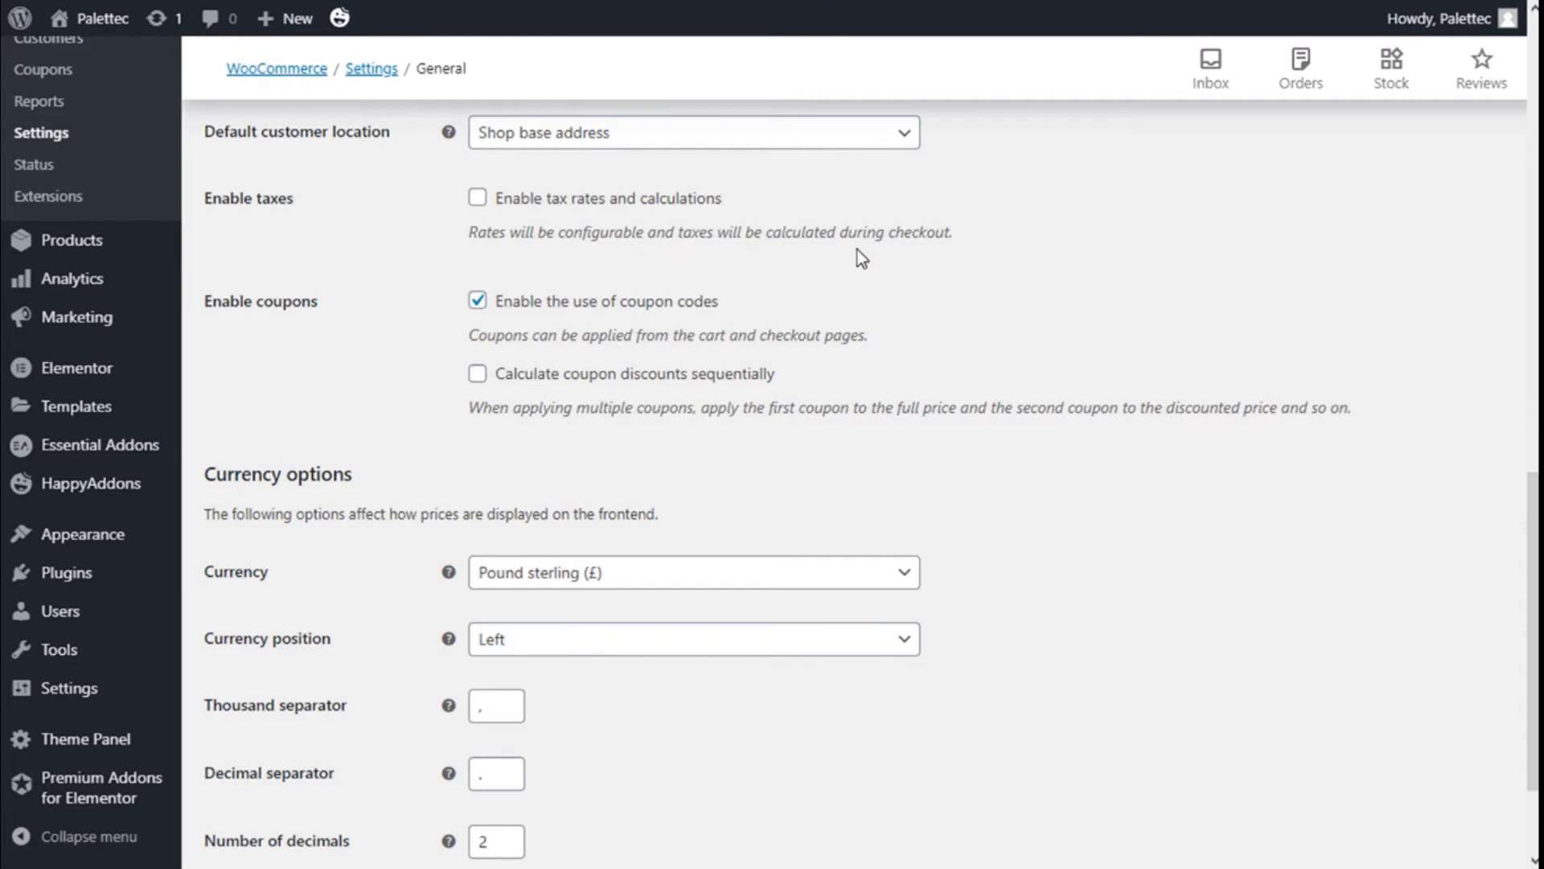
pyautogui.scroll(-2, 939, 219)
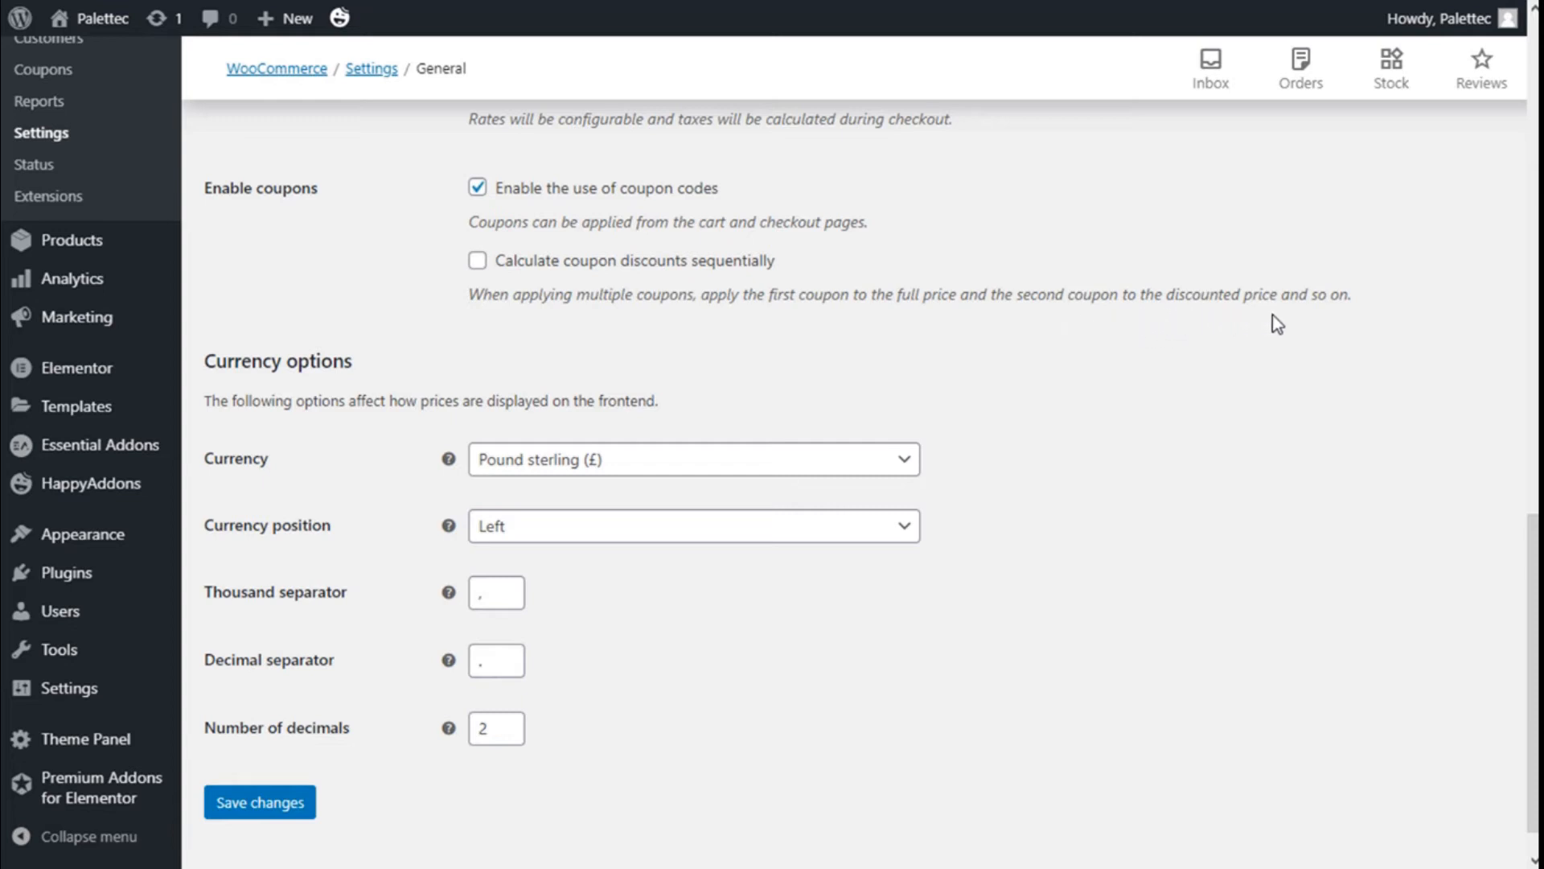
# Examine the available currencies and the explanation of the currency position in the currency options
pyautogui.scroll(-1, 884, 318)
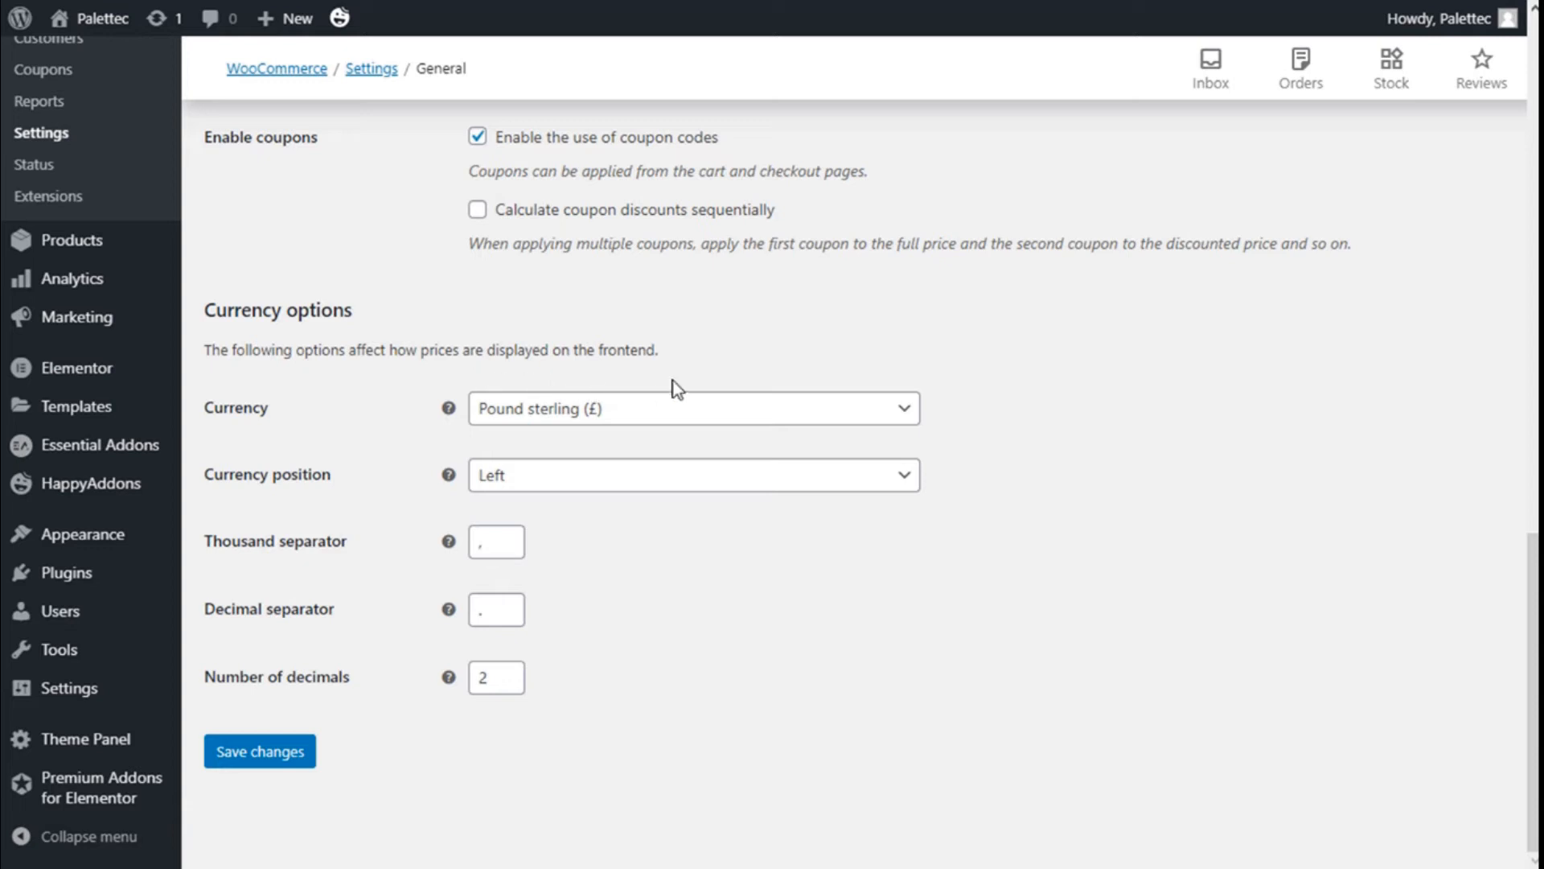
pyautogui.click(686, 429)
pyautogui.click(1067, 385)
pyautogui.moveTo(448, 476)
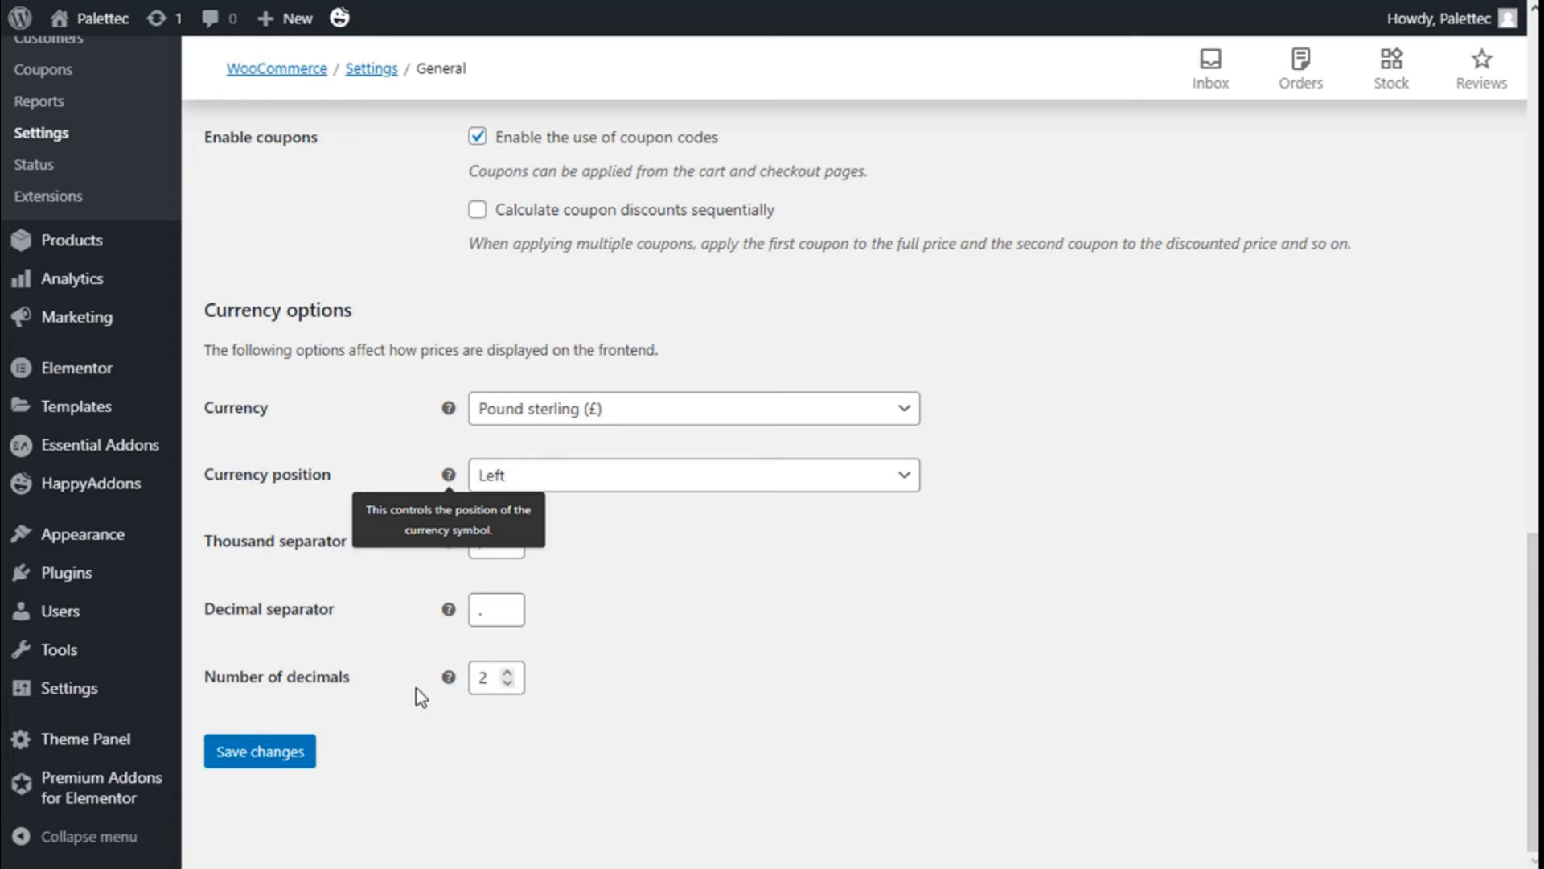
# Open the Products settings and examine the shop page explanation and the pages available for it
pyautogui.scroll(15, 721, 649)
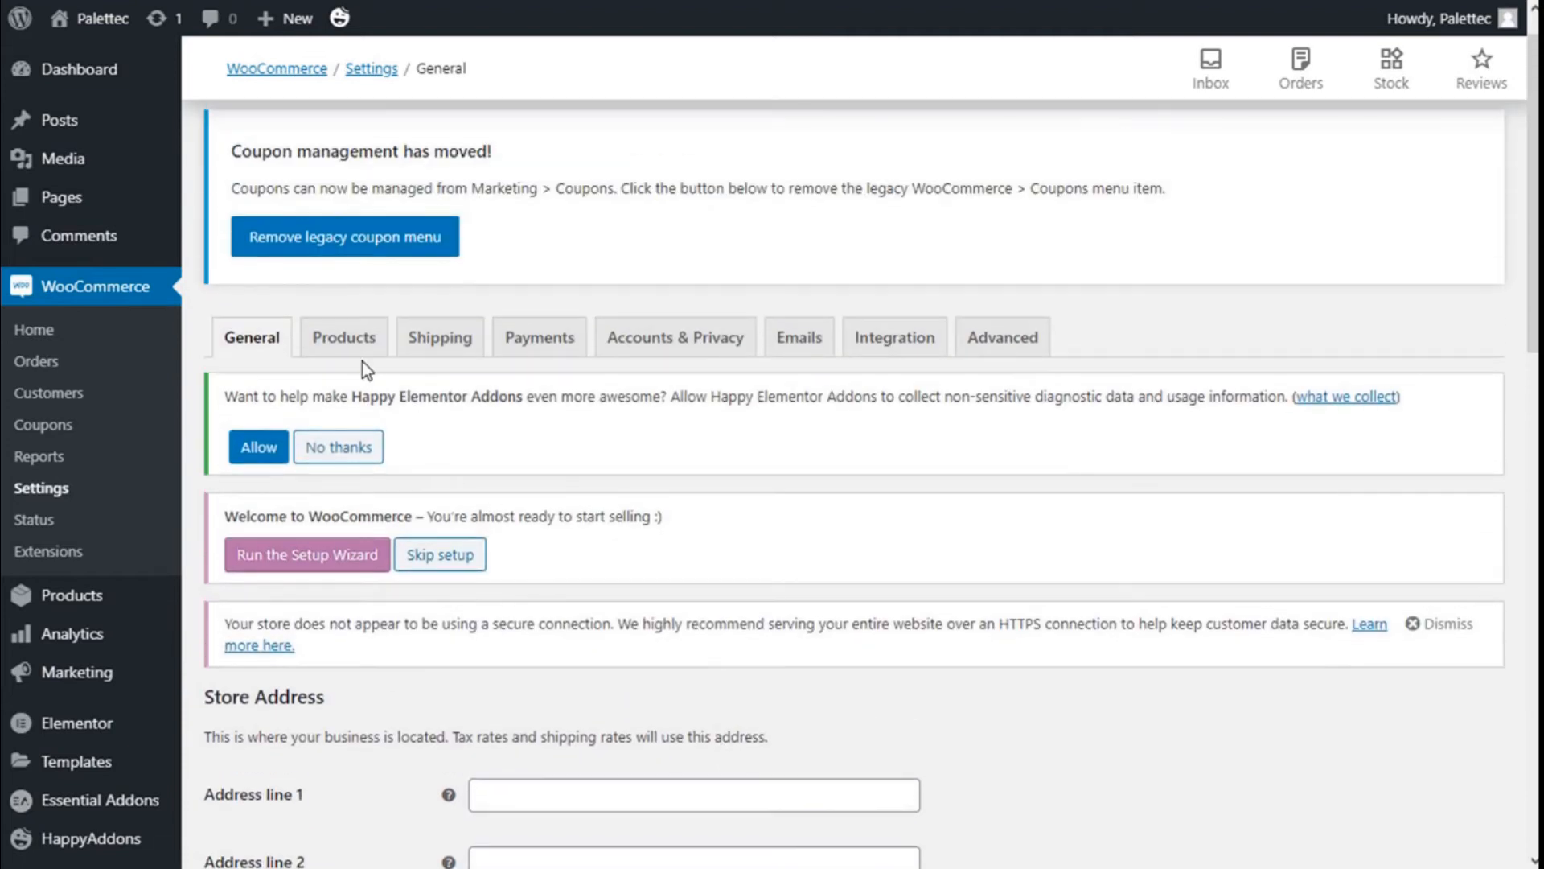
pyautogui.click(344, 338)
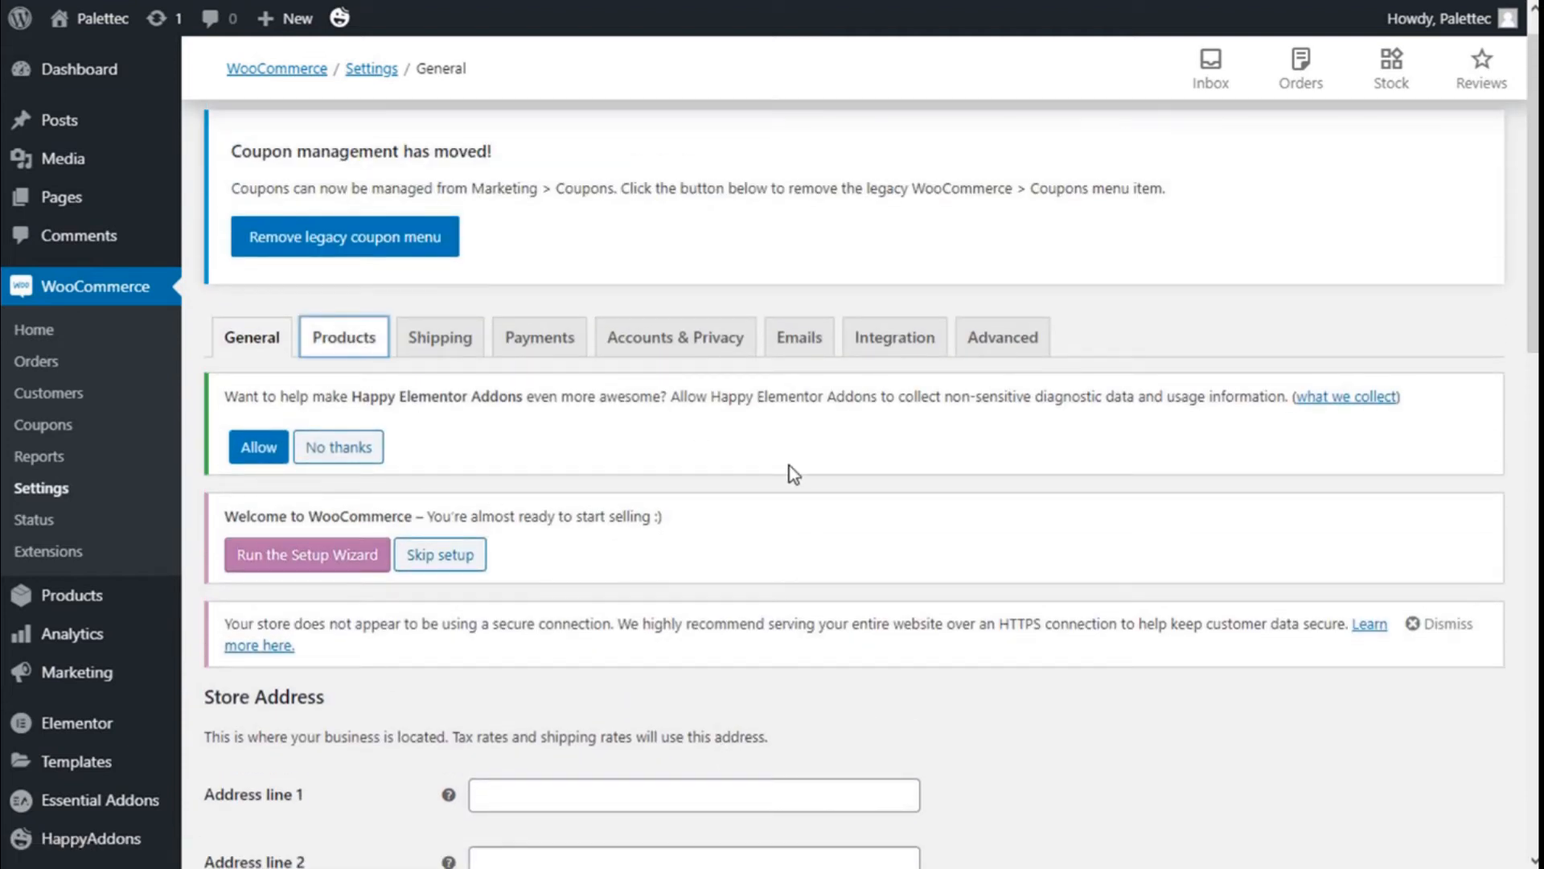
pyautogui.scroll(-1, 403, 422)
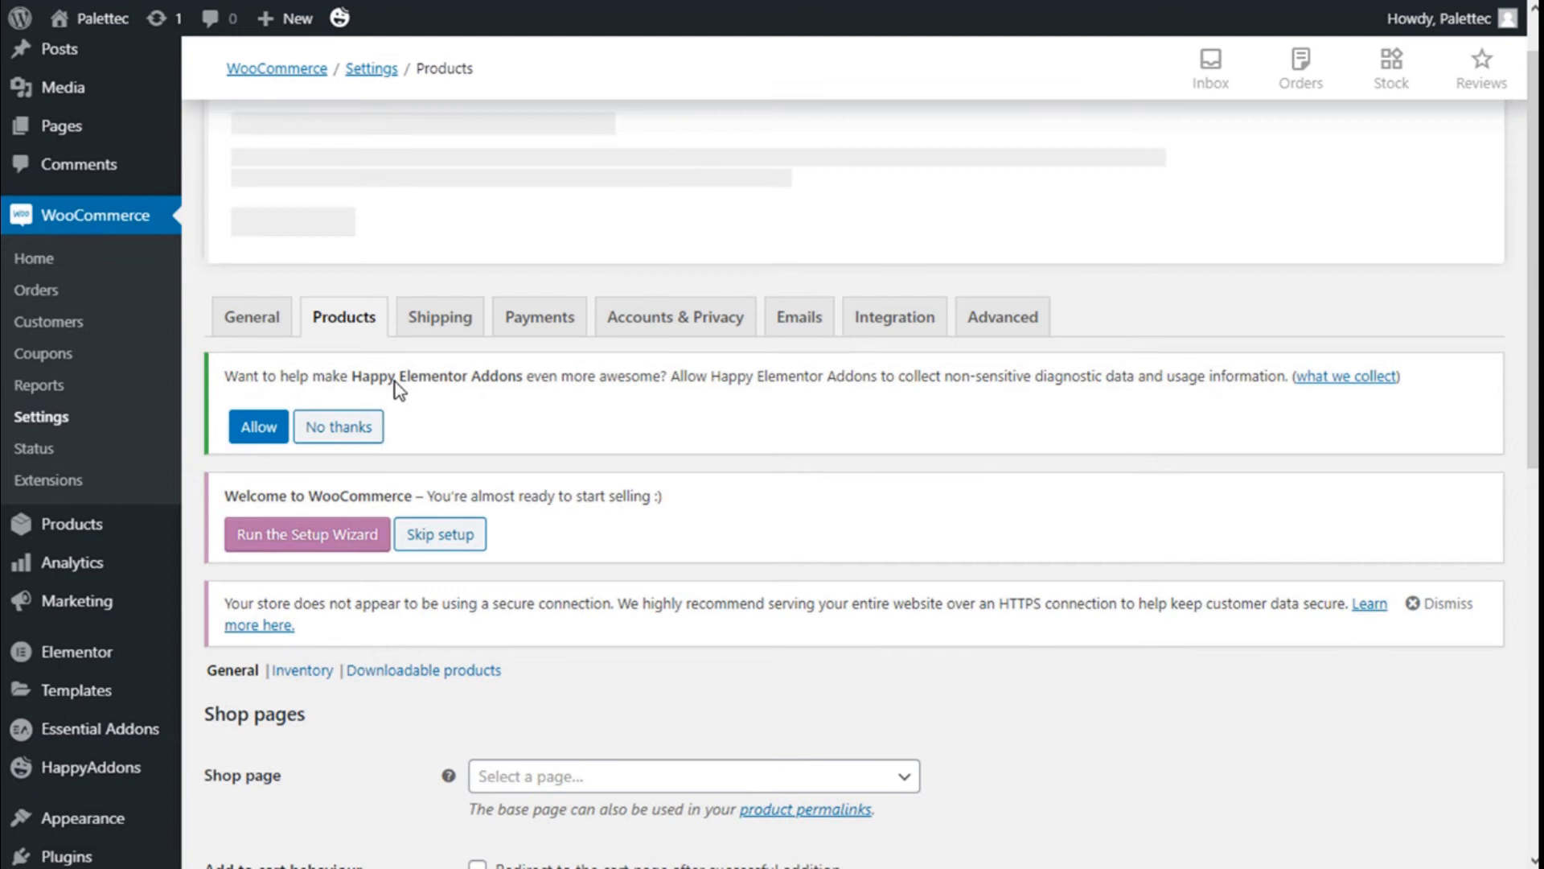
pyautogui.scroll(-5, 394, 383)
pyautogui.moveTo(451, 283)
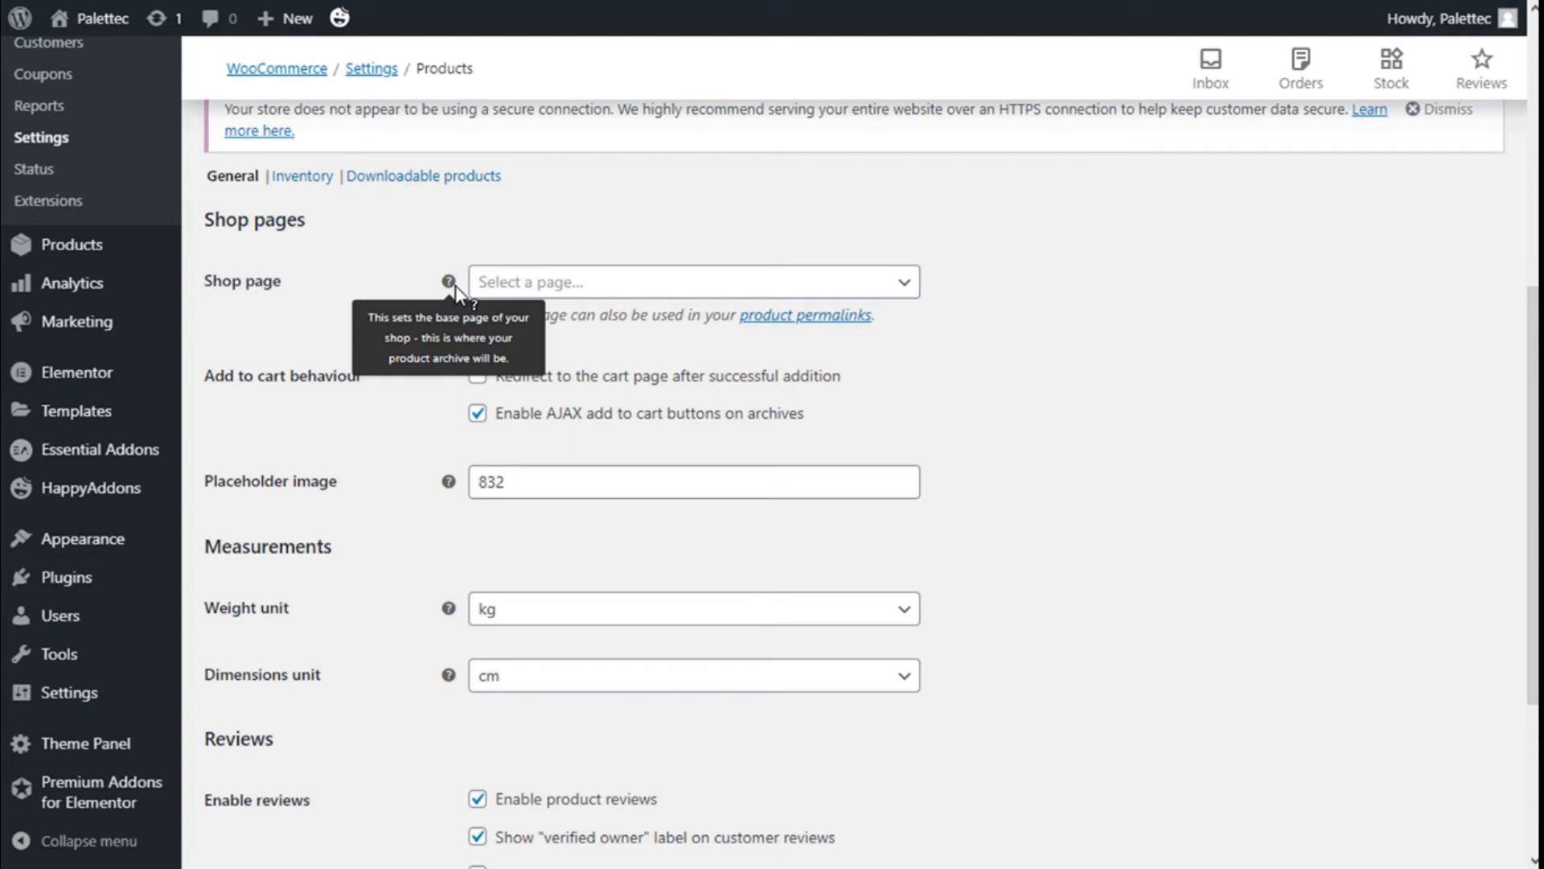
pyautogui.scroll(-2, 922, 302)
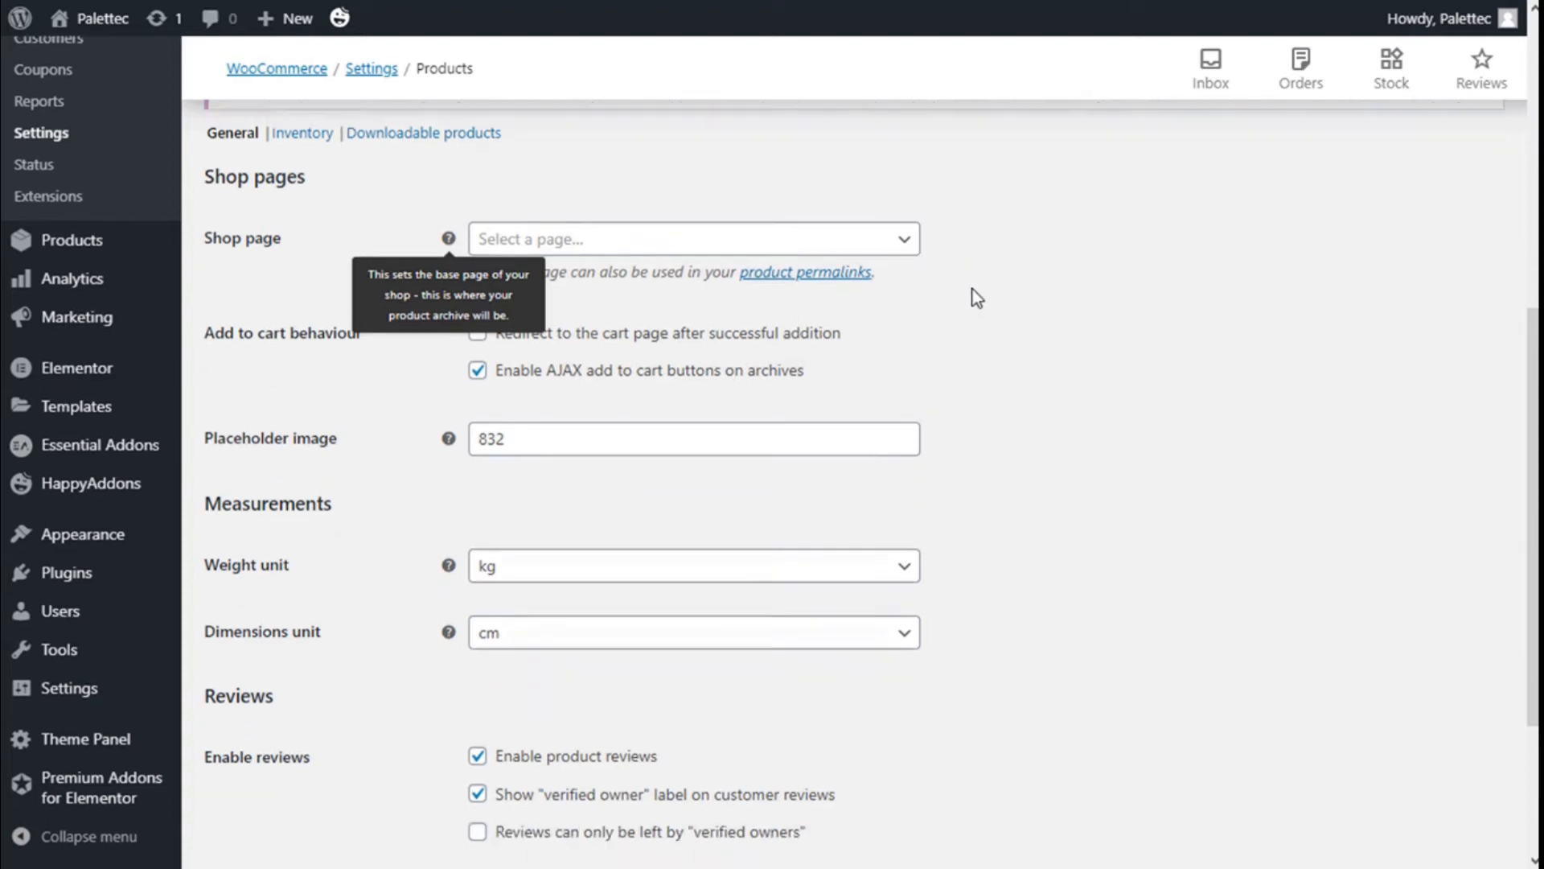
pyautogui.click(881, 175)
pyautogui.click(1064, 217)
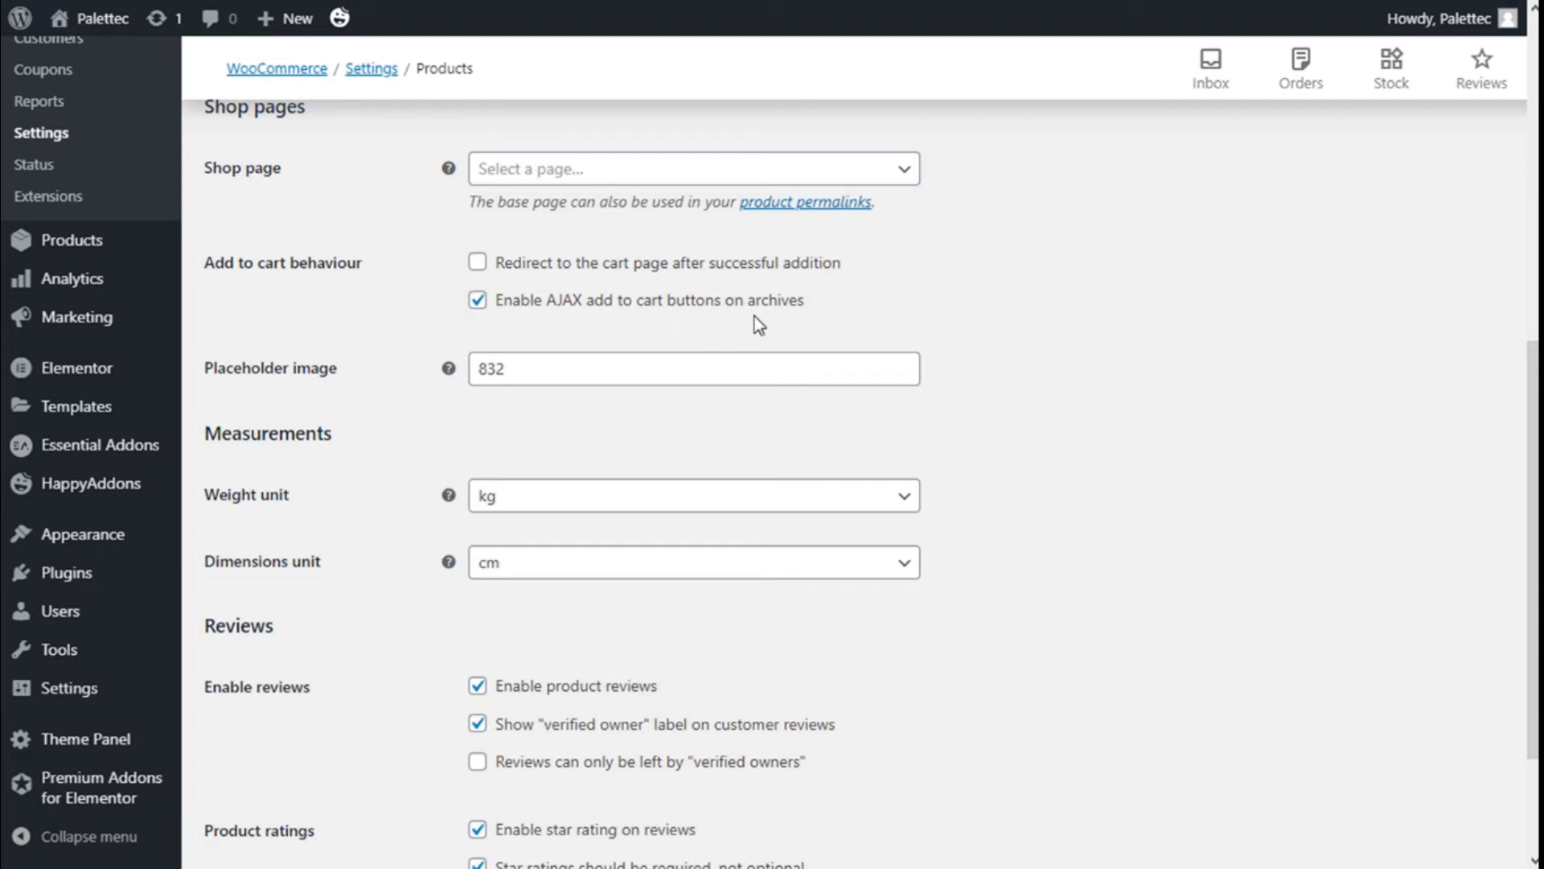
# Read the placeholder image explanation and examine the available weight and dimensions units in the Products settings without changing them
pyautogui.scroll(-2, 1061, 320)
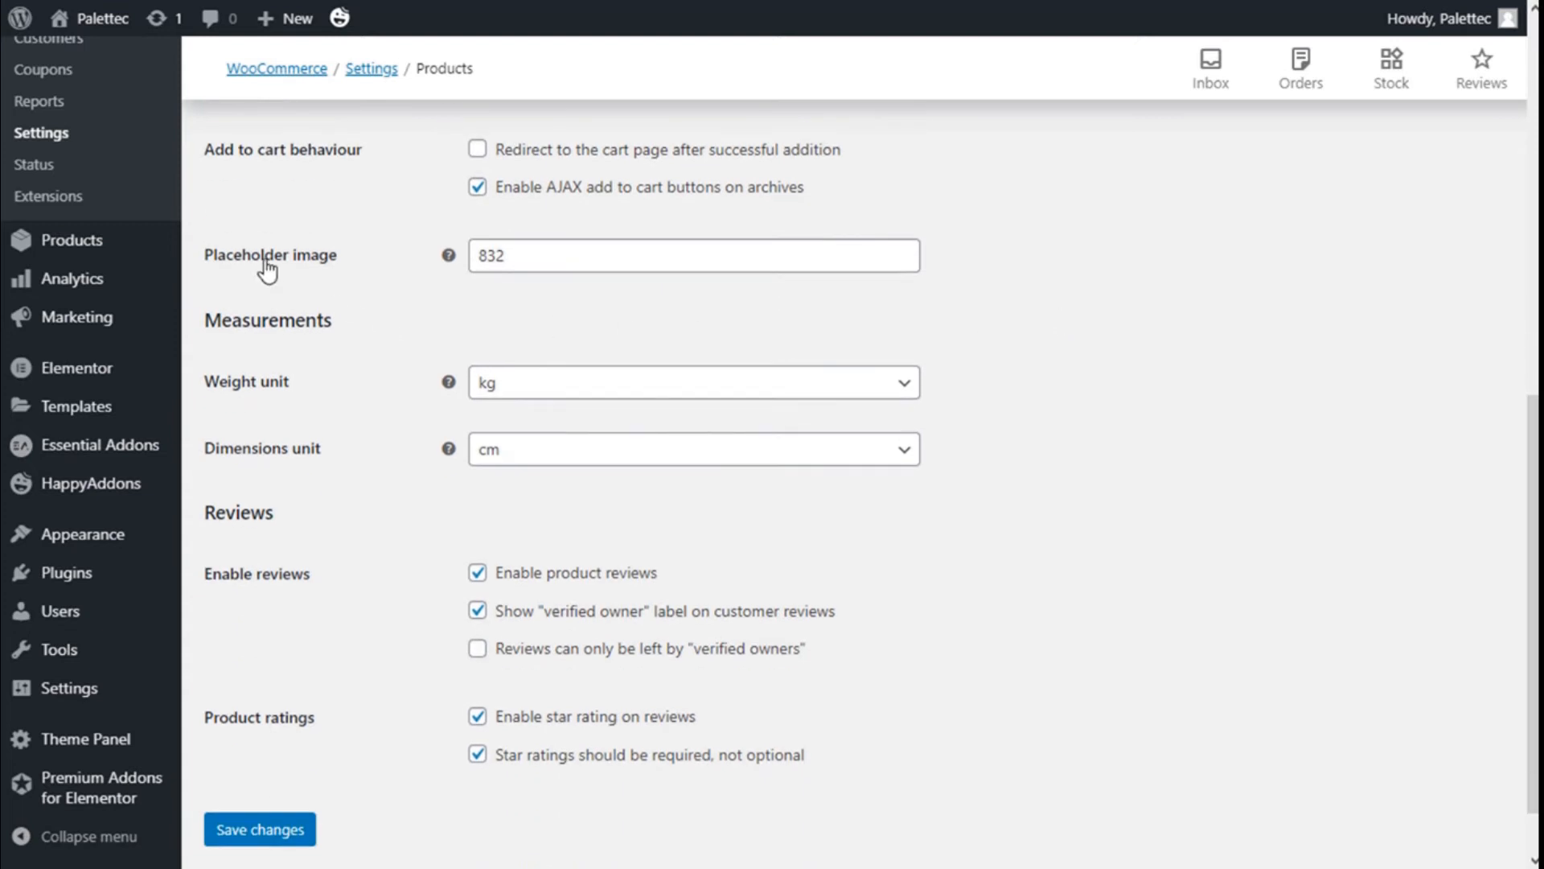
pyautogui.moveTo(444, 258)
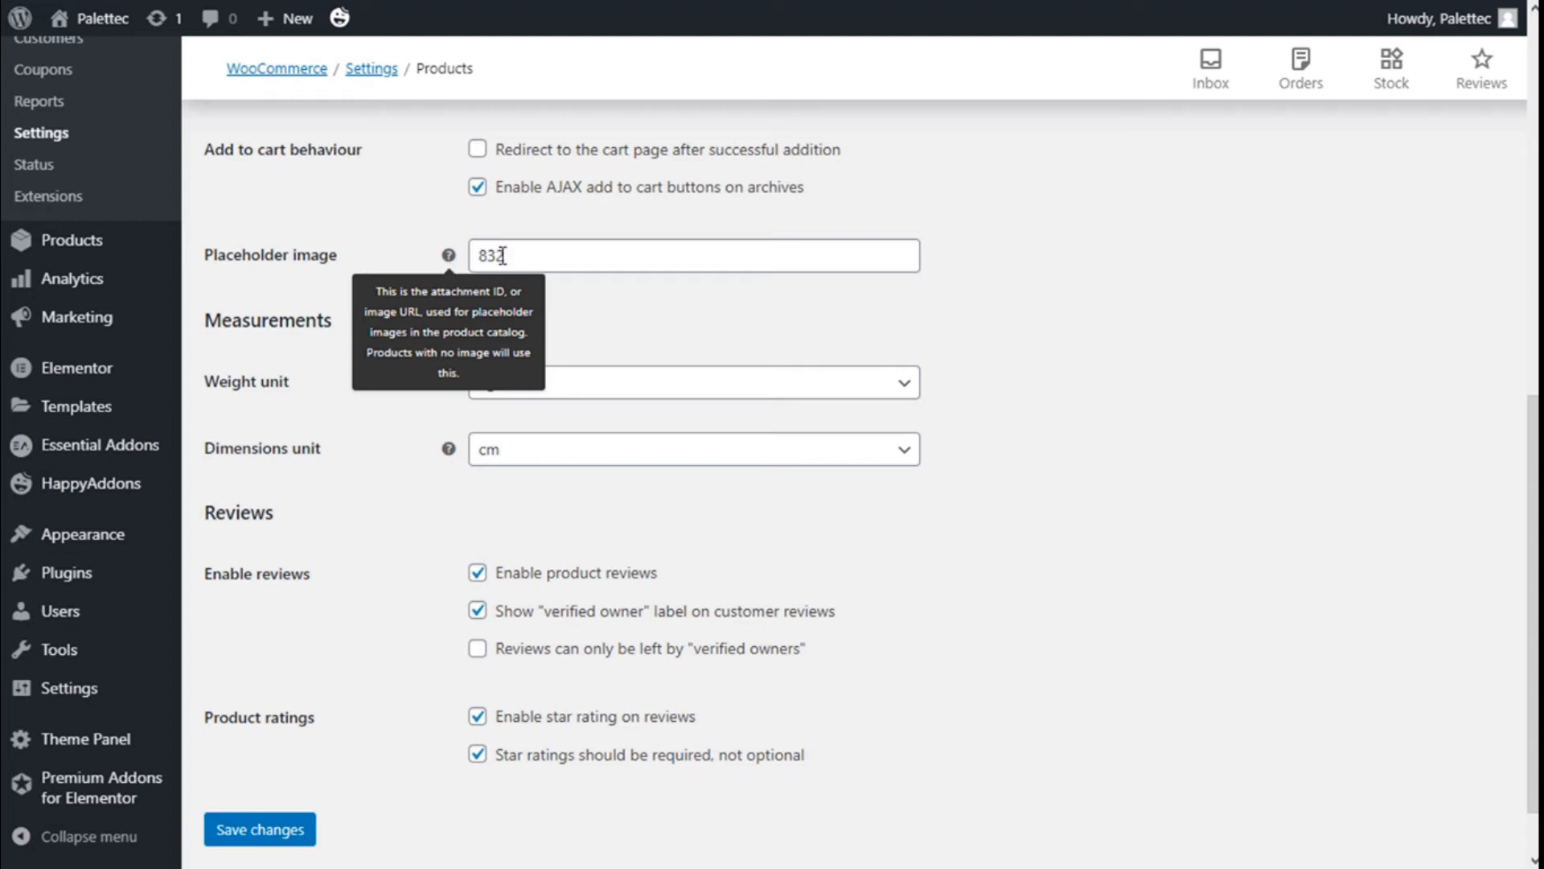
pyautogui.scroll(-1, 1005, 261)
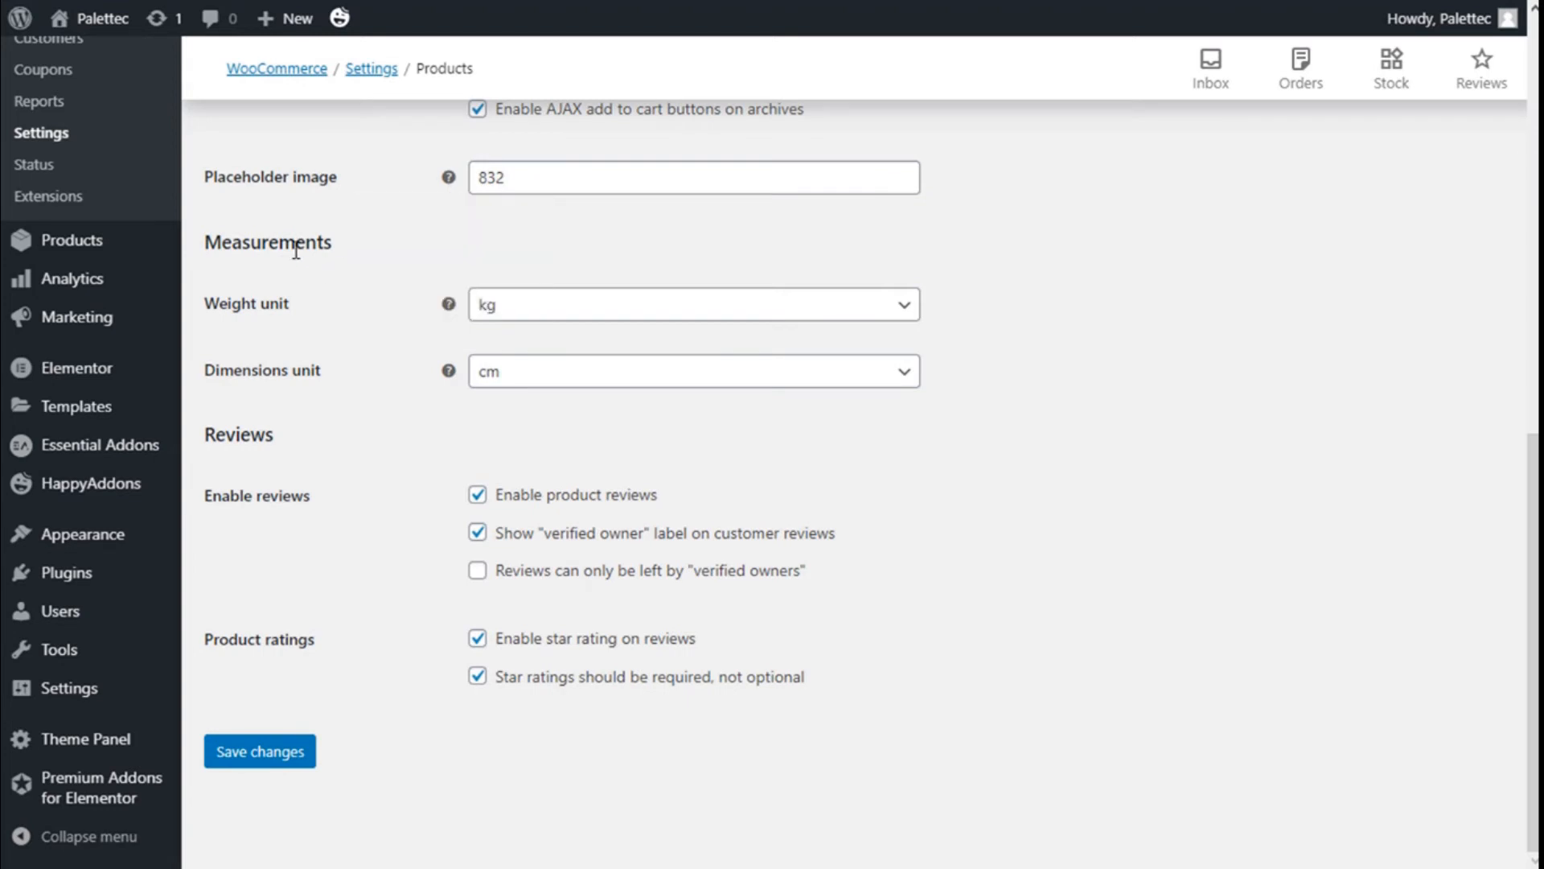
pyautogui.click(624, 312)
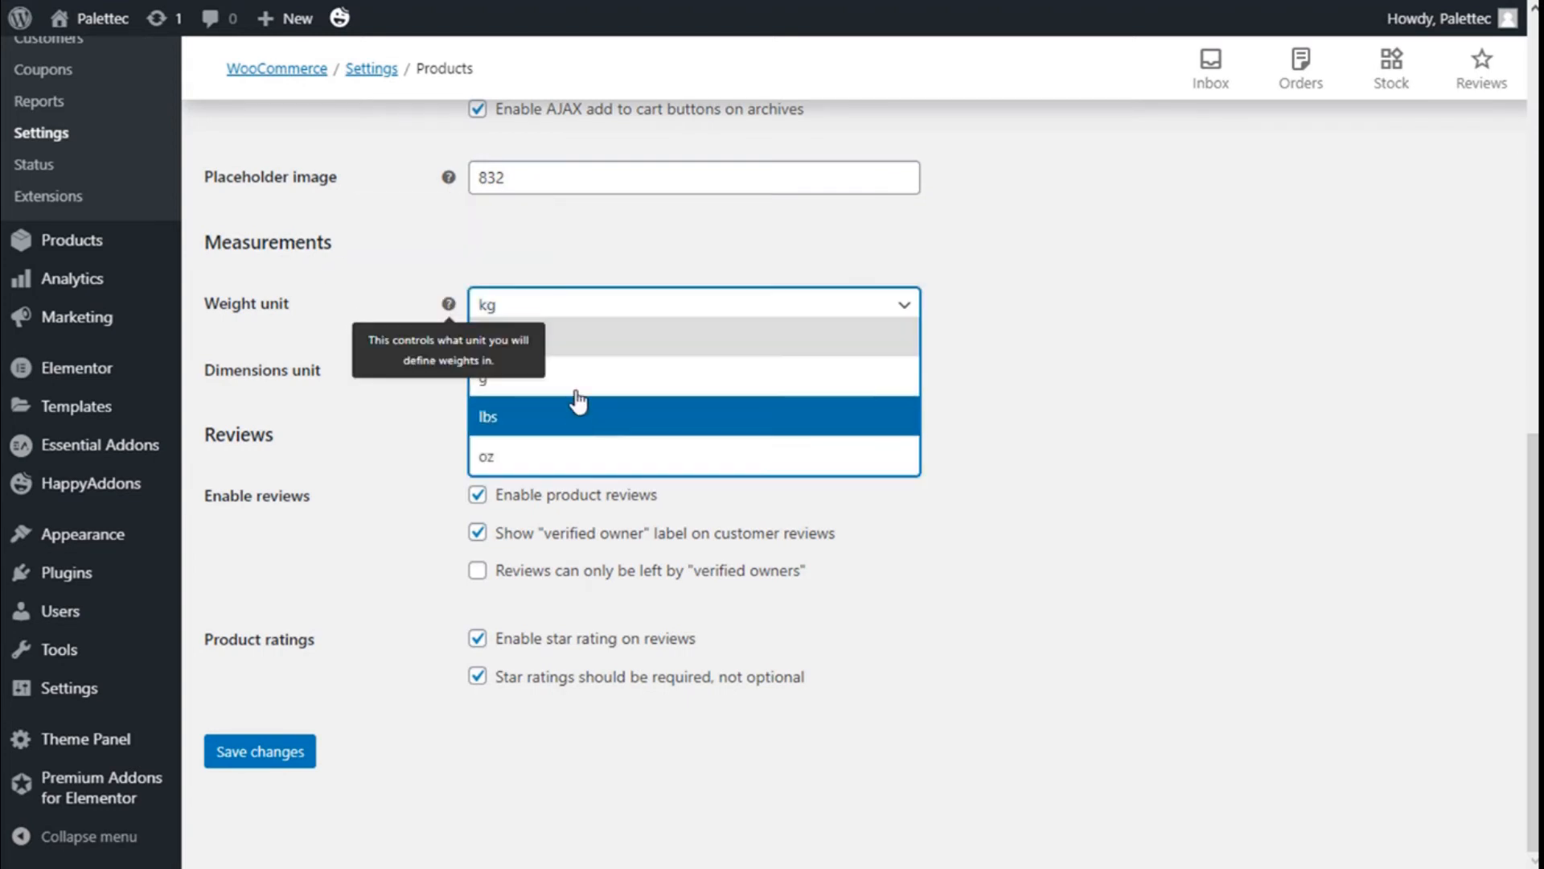
pyautogui.click(1023, 342)
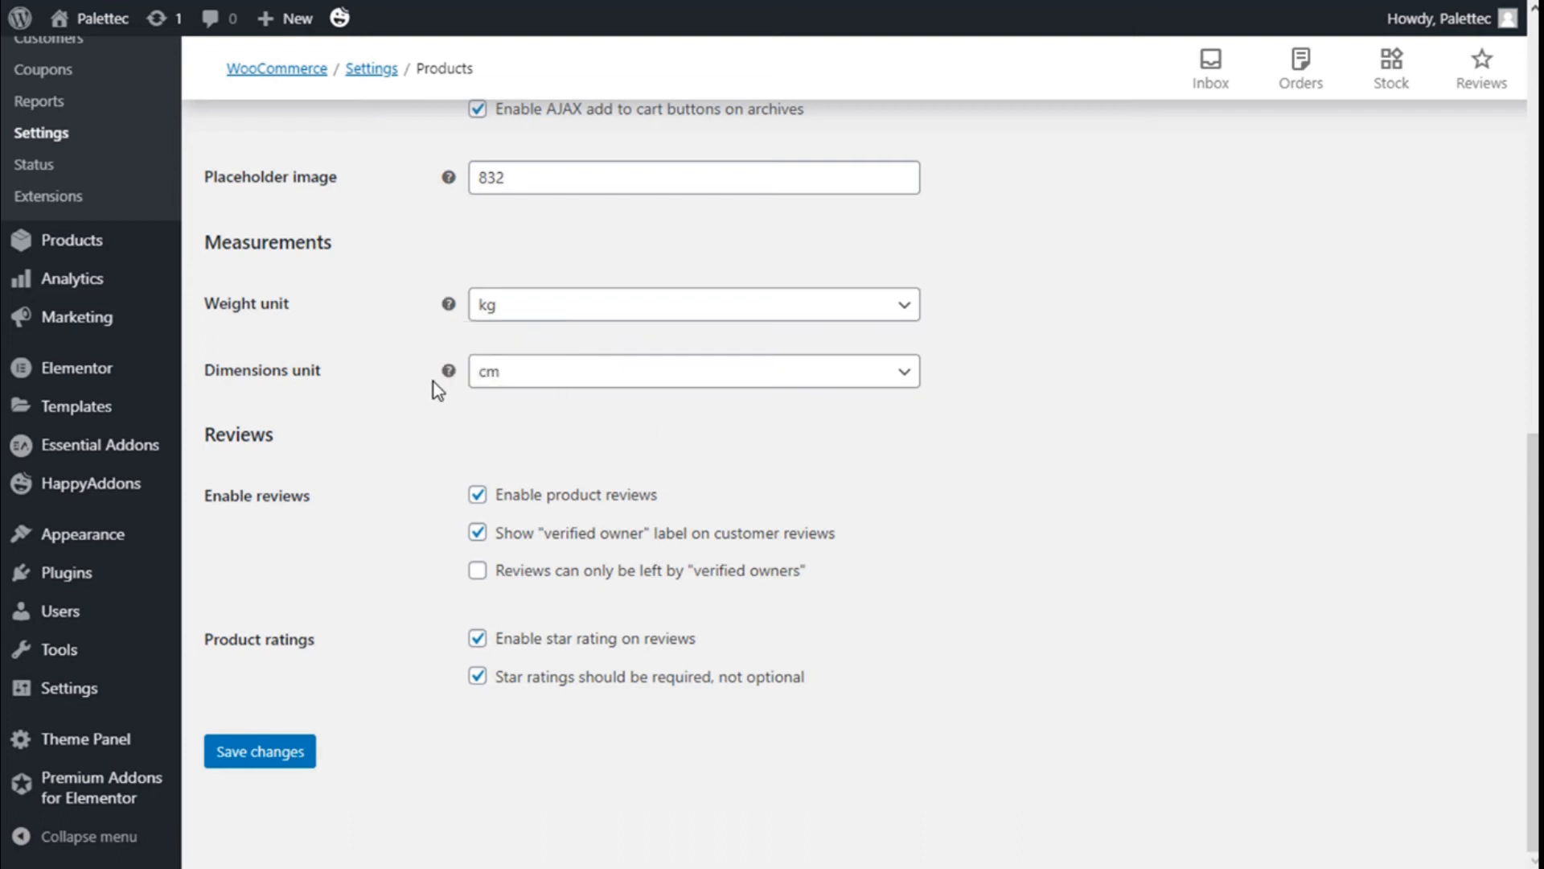
pyautogui.click(534, 381)
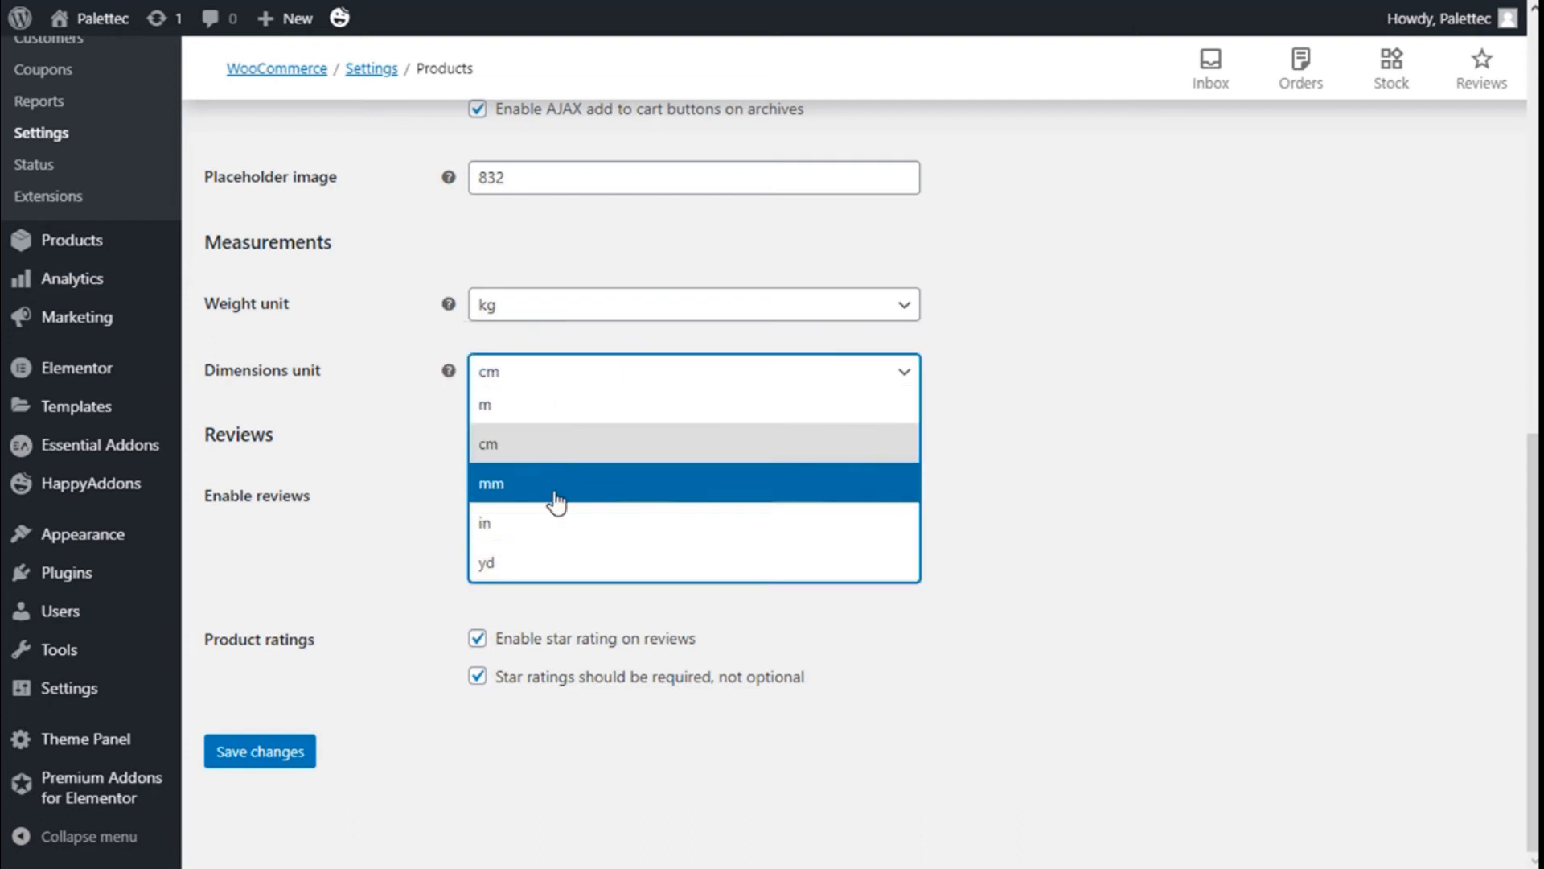
pyautogui.click(1079, 382)
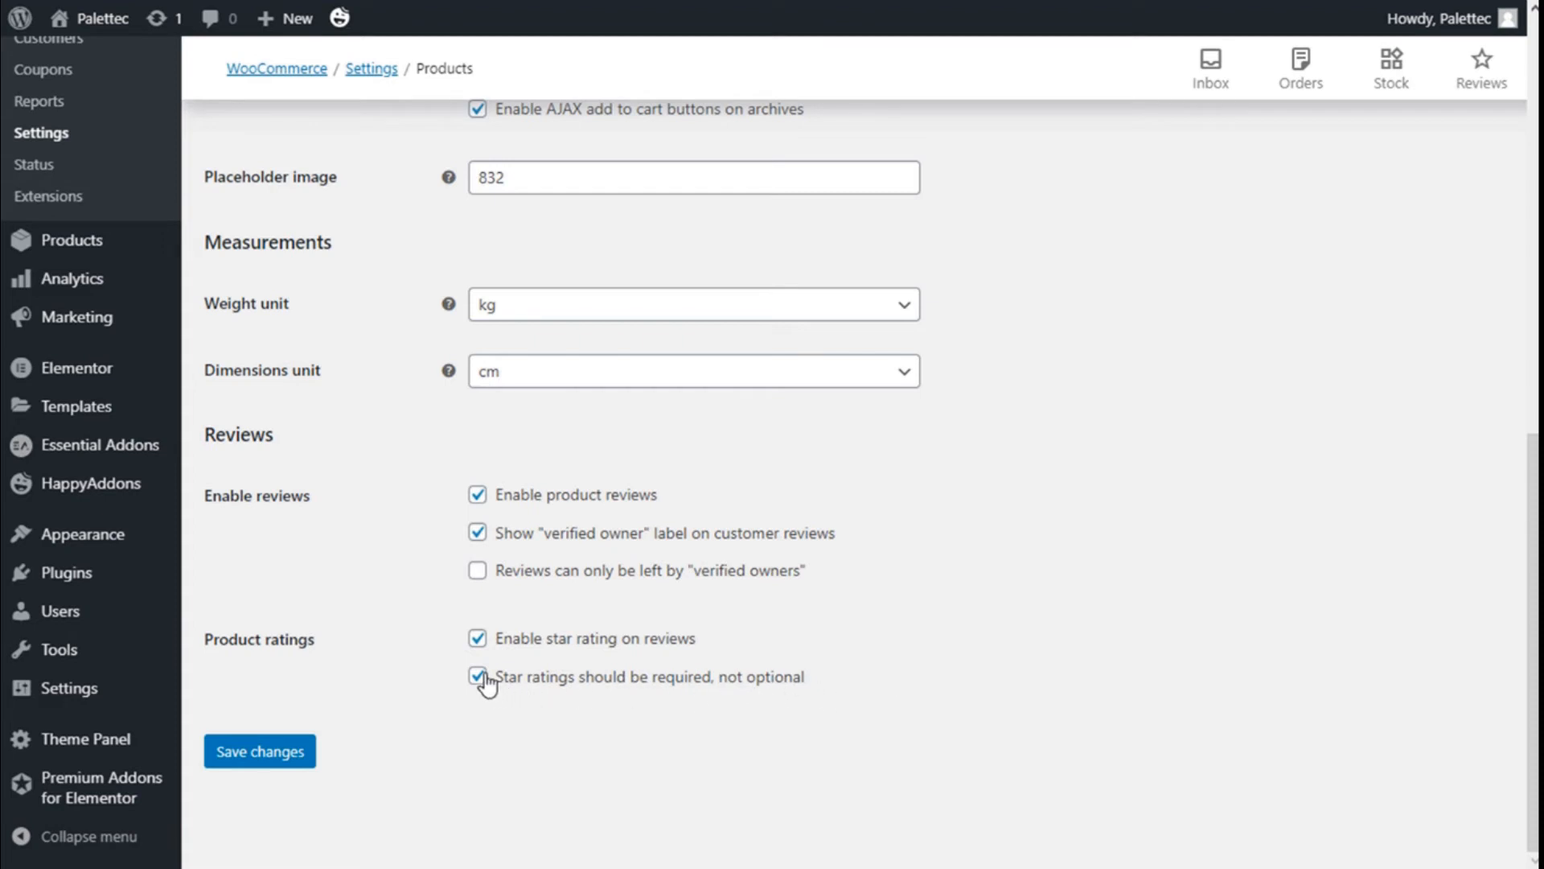
# Open the Shipping settings and read the explanation and examples of shipping zones
pyautogui.scroll(8, 519, 571)
pyautogui.click(456, 394)
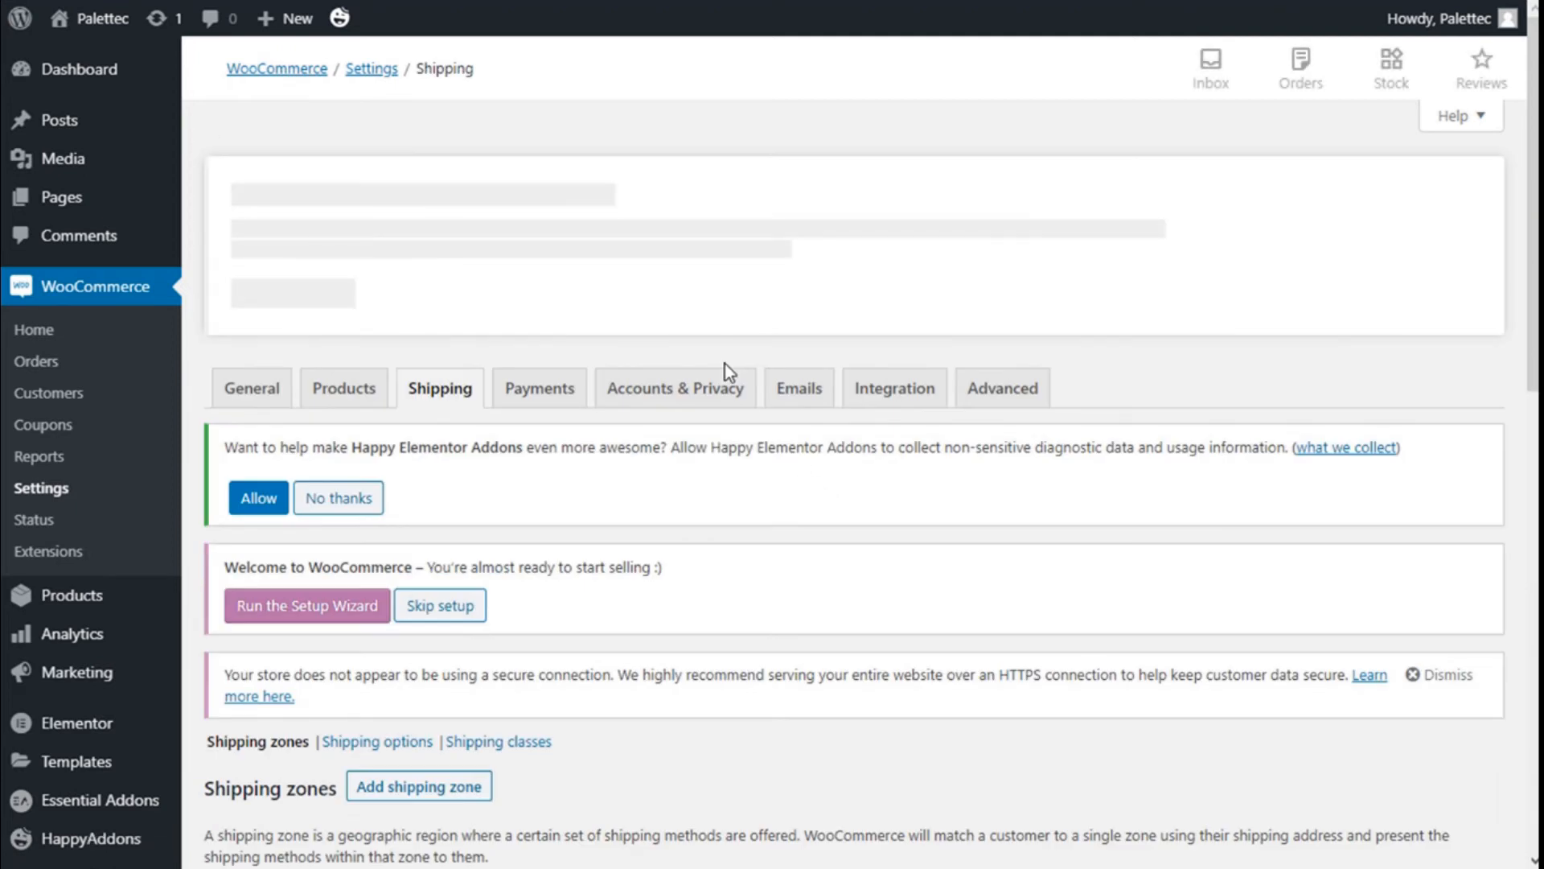
pyautogui.scroll(-9, 722, 364)
pyautogui.scroll(2, 719, 365)
pyautogui.scroll(2, 590, 325)
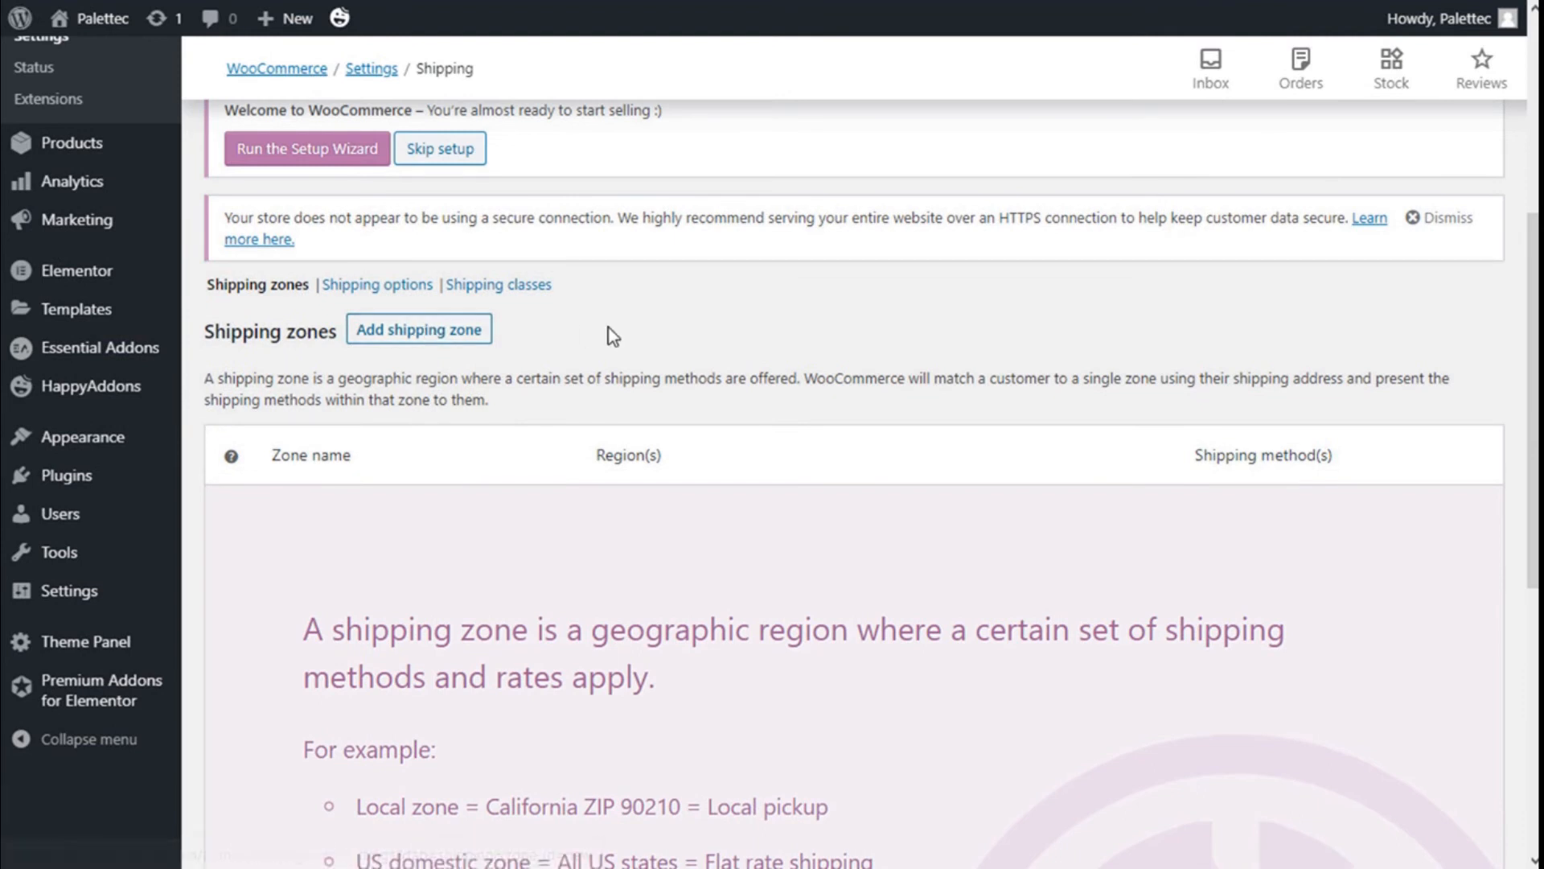
pyautogui.scroll(-7, 609, 330)
# Open the shipping options and review the calculation, shipping destination and debug mode settings
pyautogui.scroll(8, 611, 326)
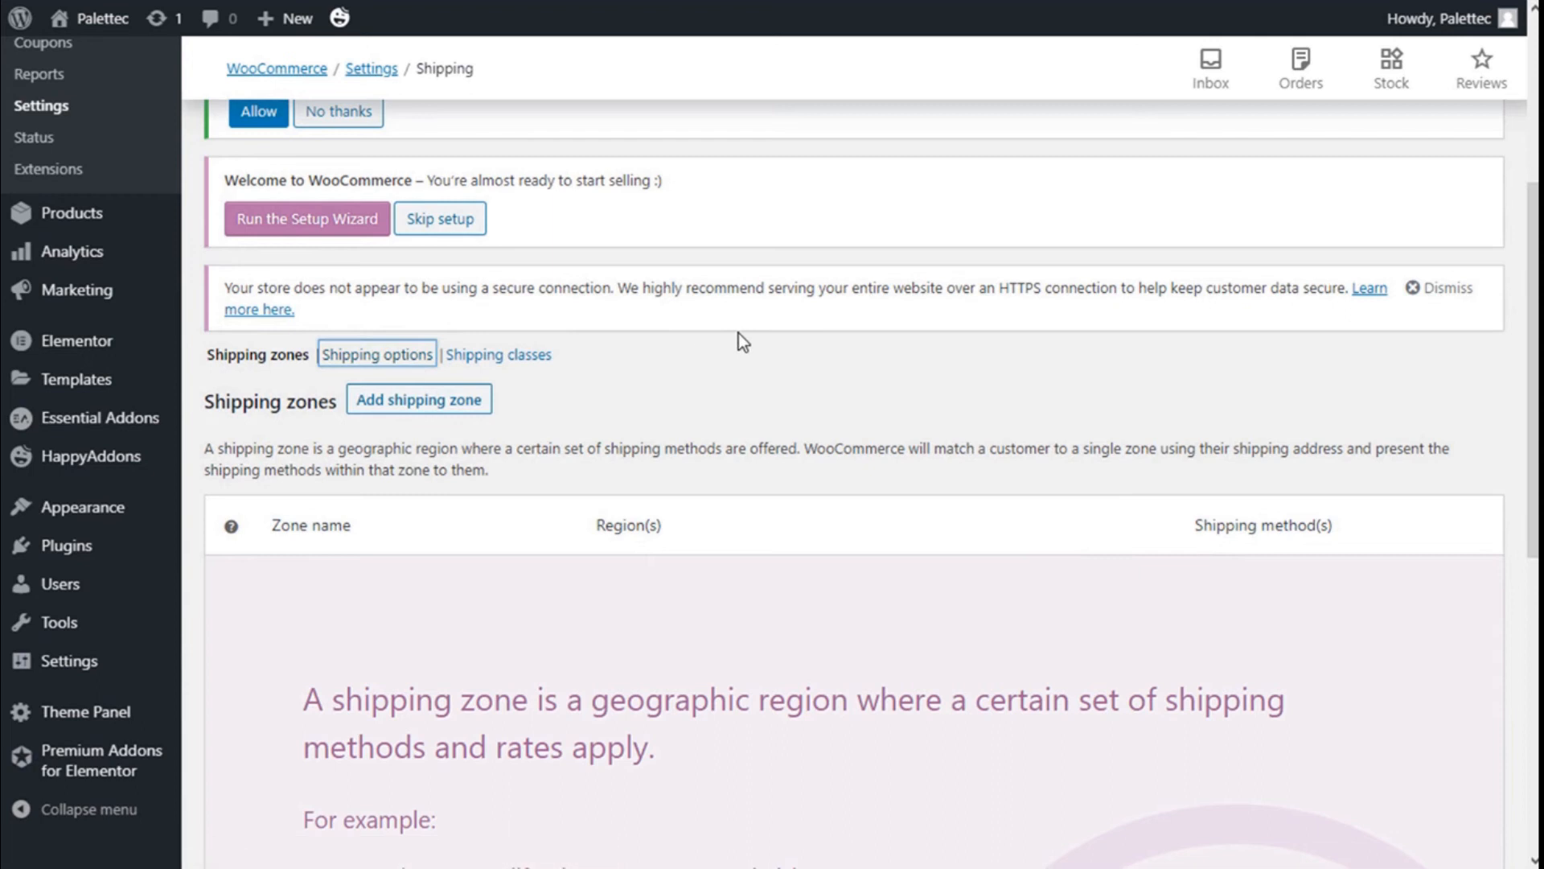
pyautogui.scroll(-2, 739, 333)
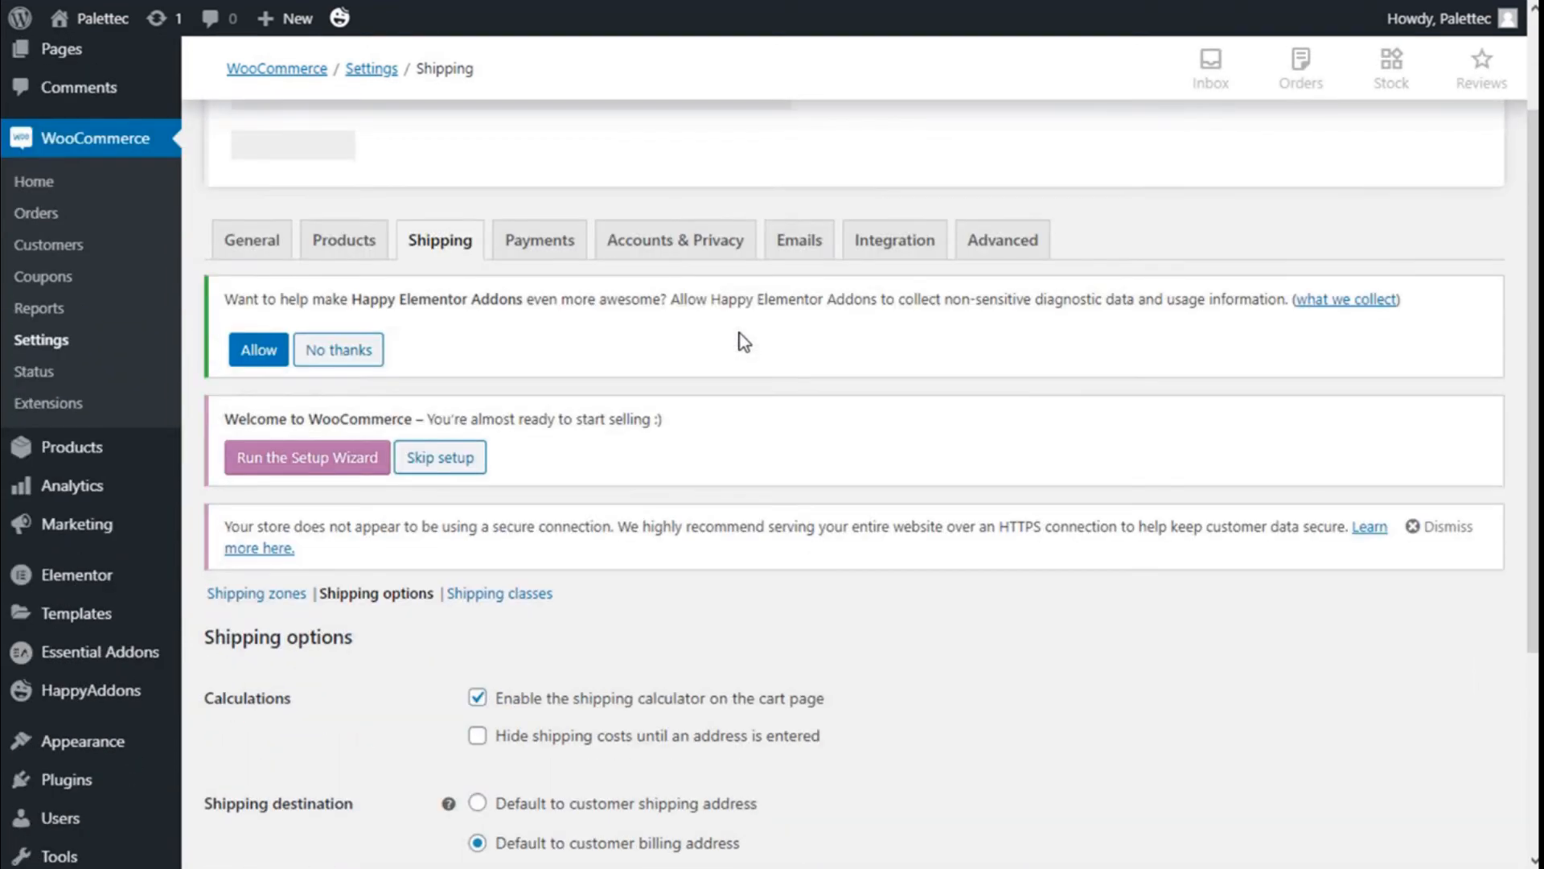
pyautogui.scroll(-4, 740, 333)
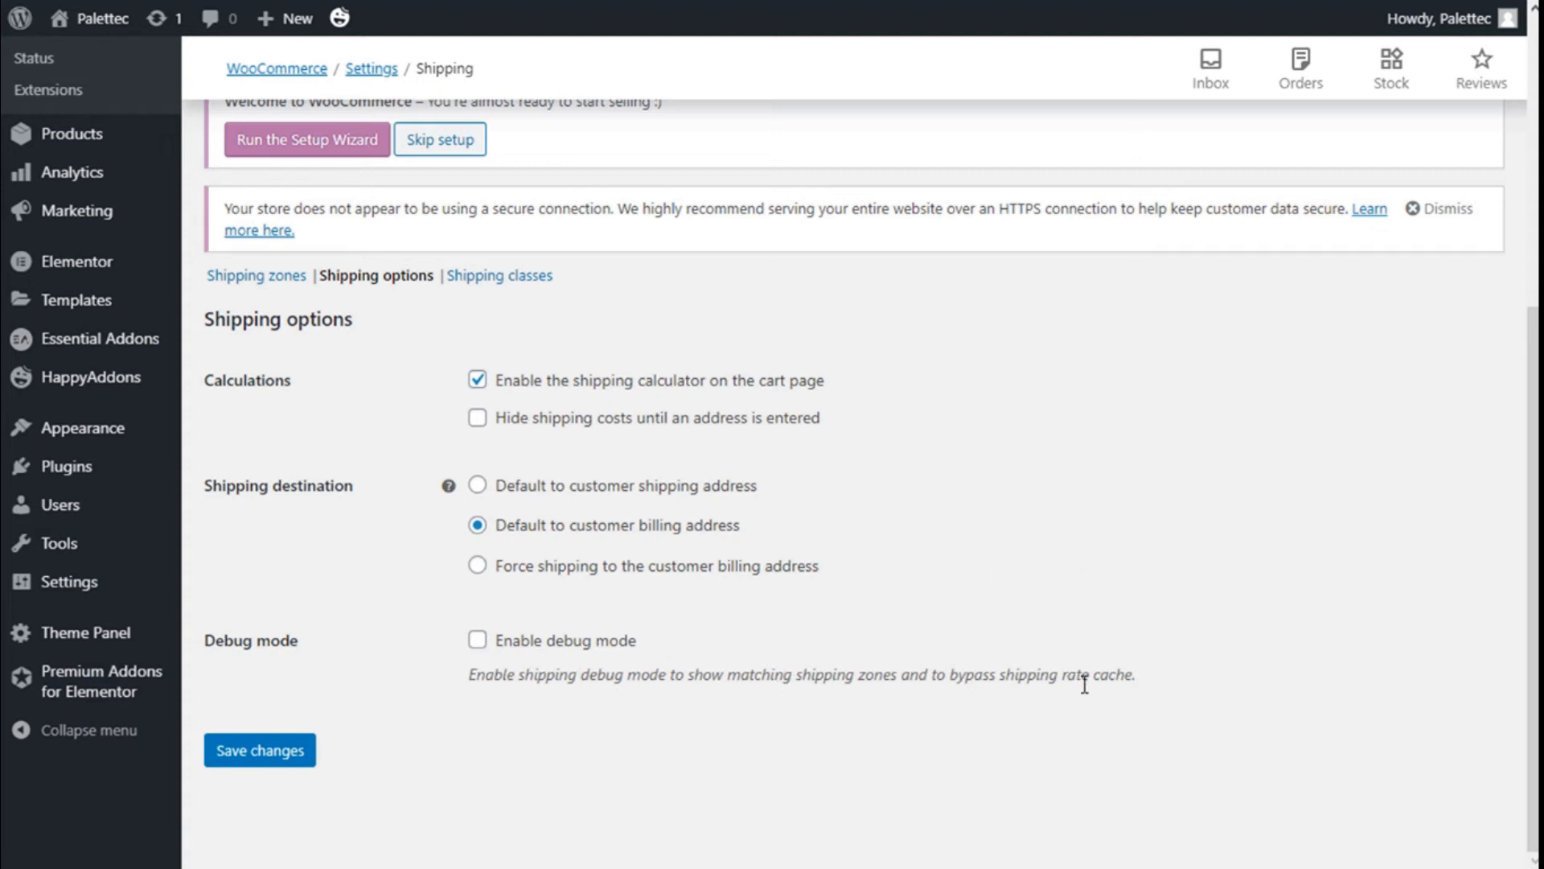
# Open the shipping classes and look over the class table and the option for adding a class
pyautogui.scroll(3, 909, 605)
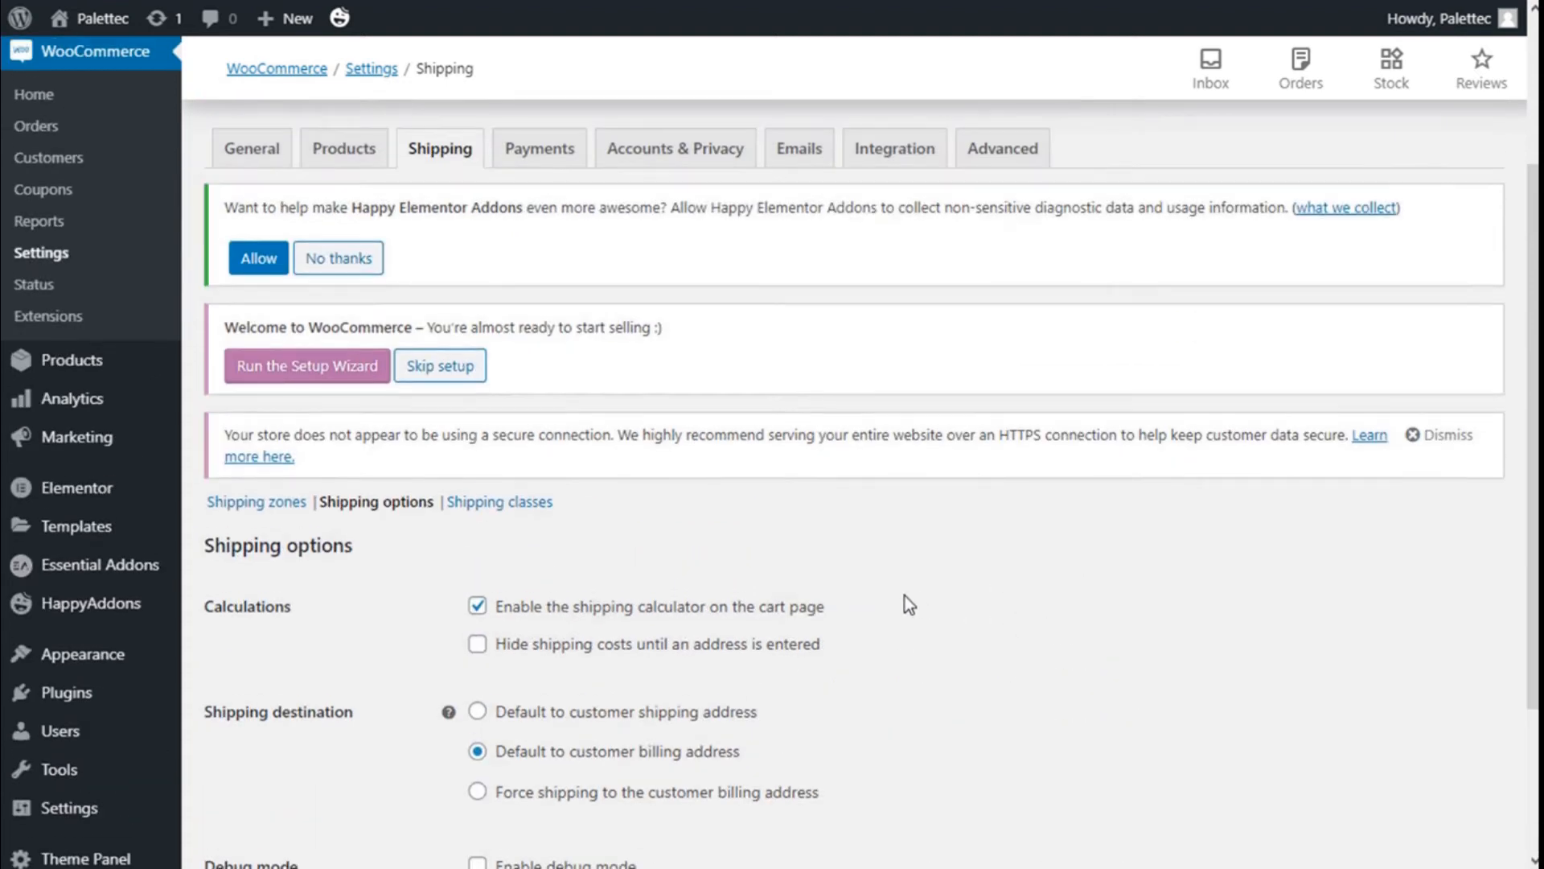
pyautogui.click(509, 503)
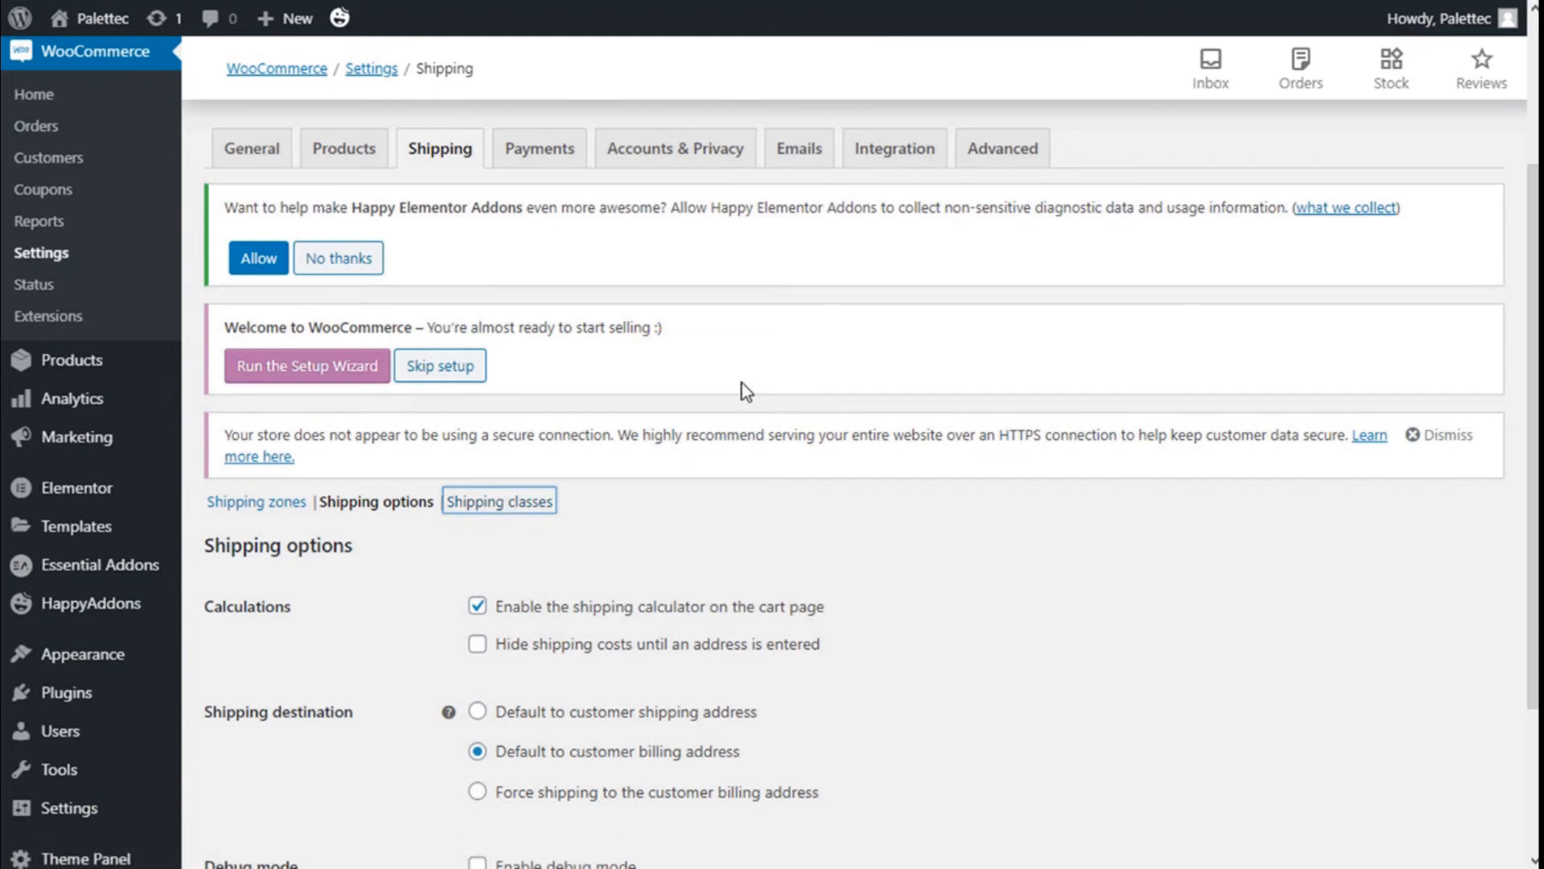
pyautogui.scroll(-4, 746, 392)
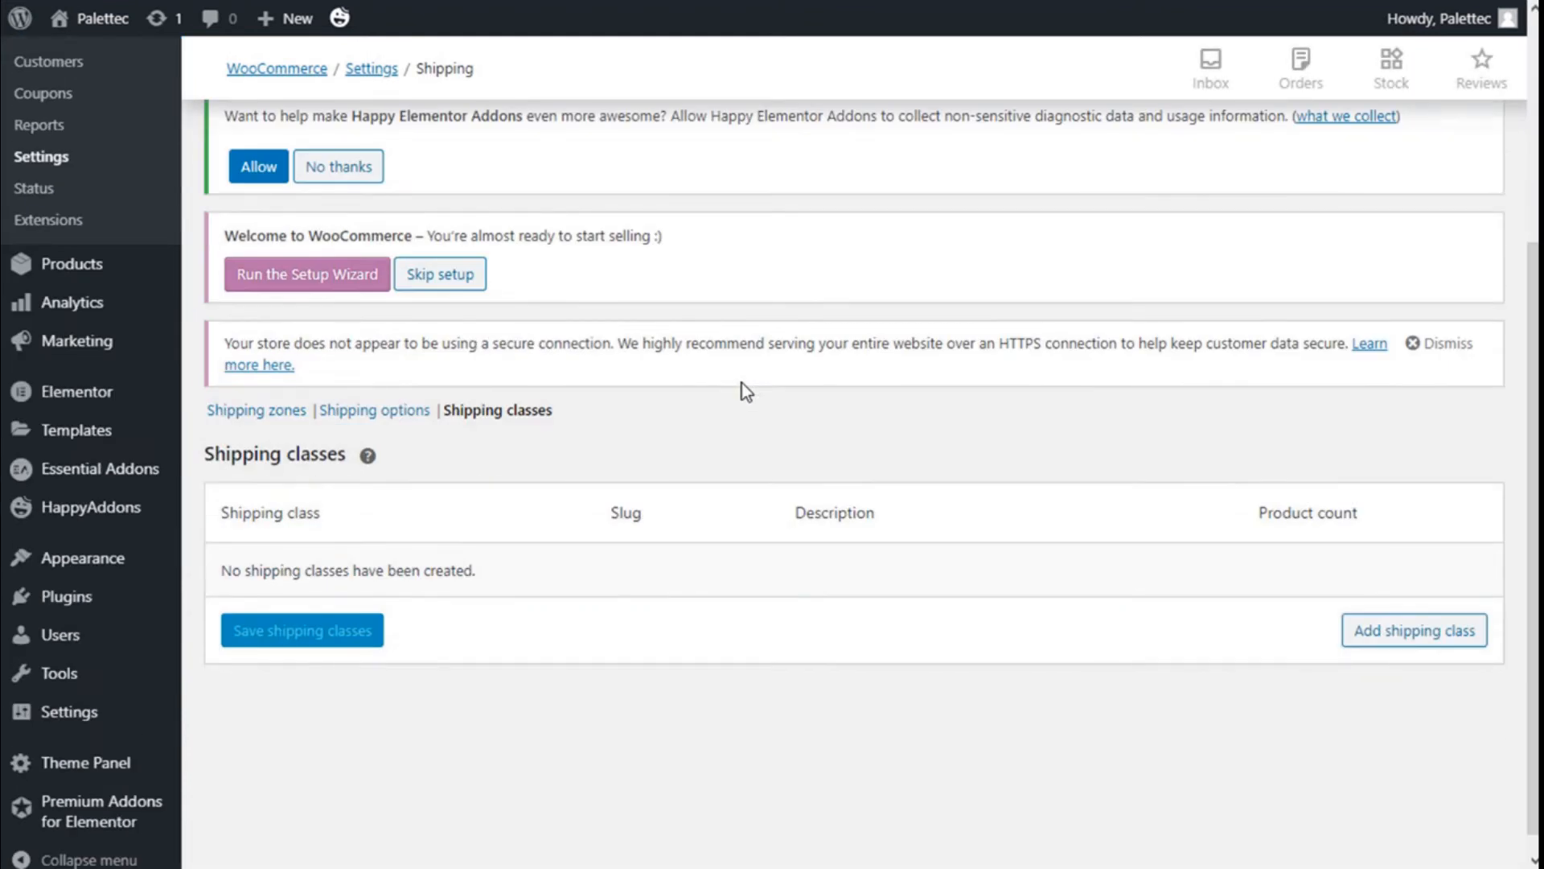
pyautogui.scroll(-1, 563, 398)
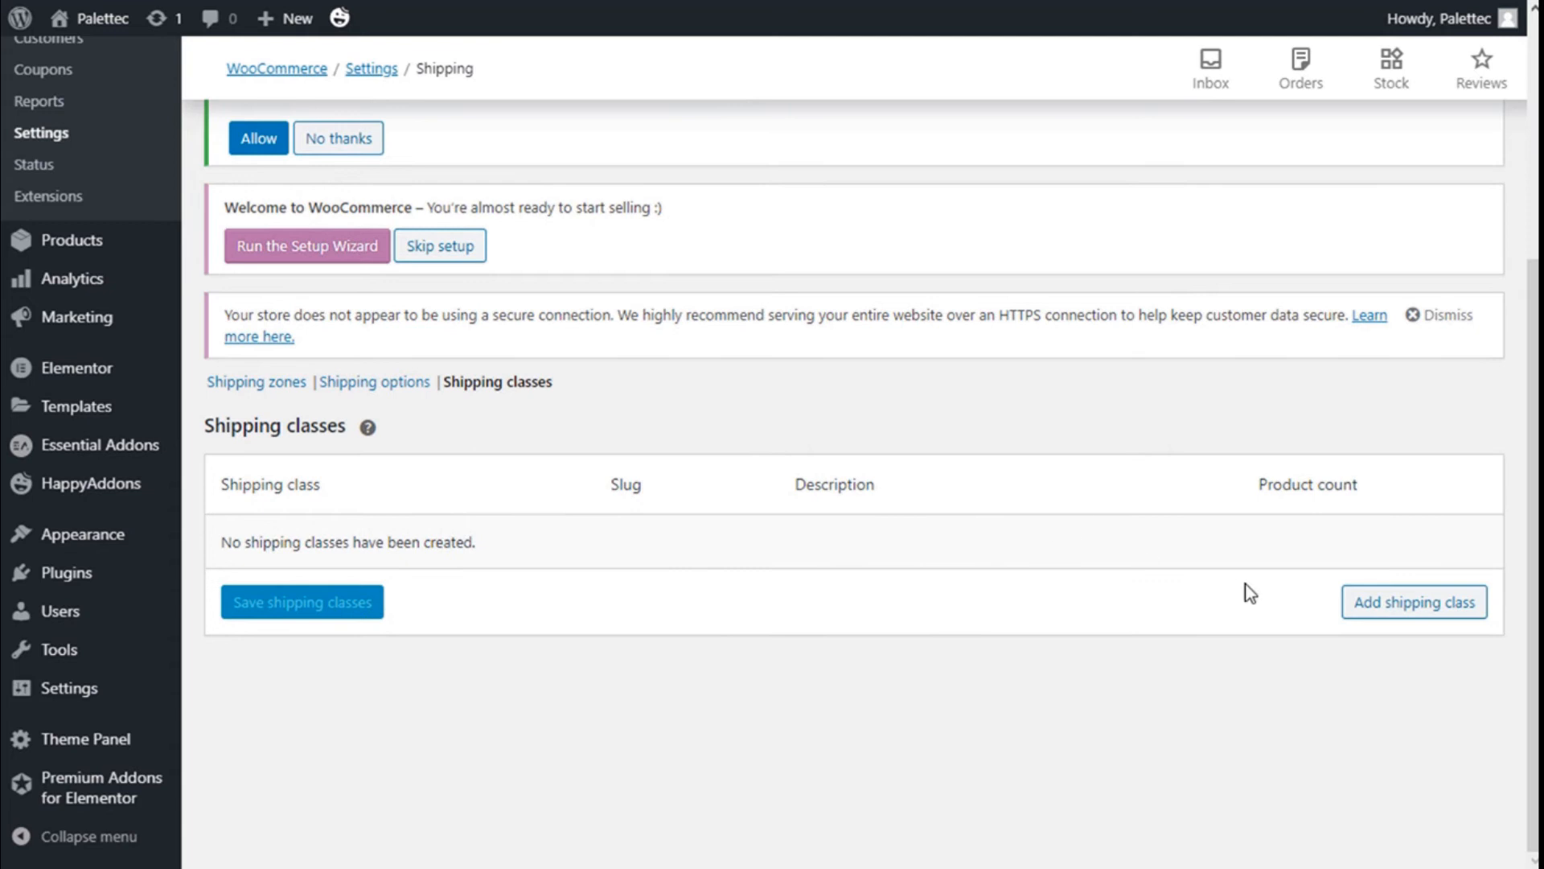
# Open the Payments settings and review the installed payment methods and their descriptions
pyautogui.scroll(5, 499, 539)
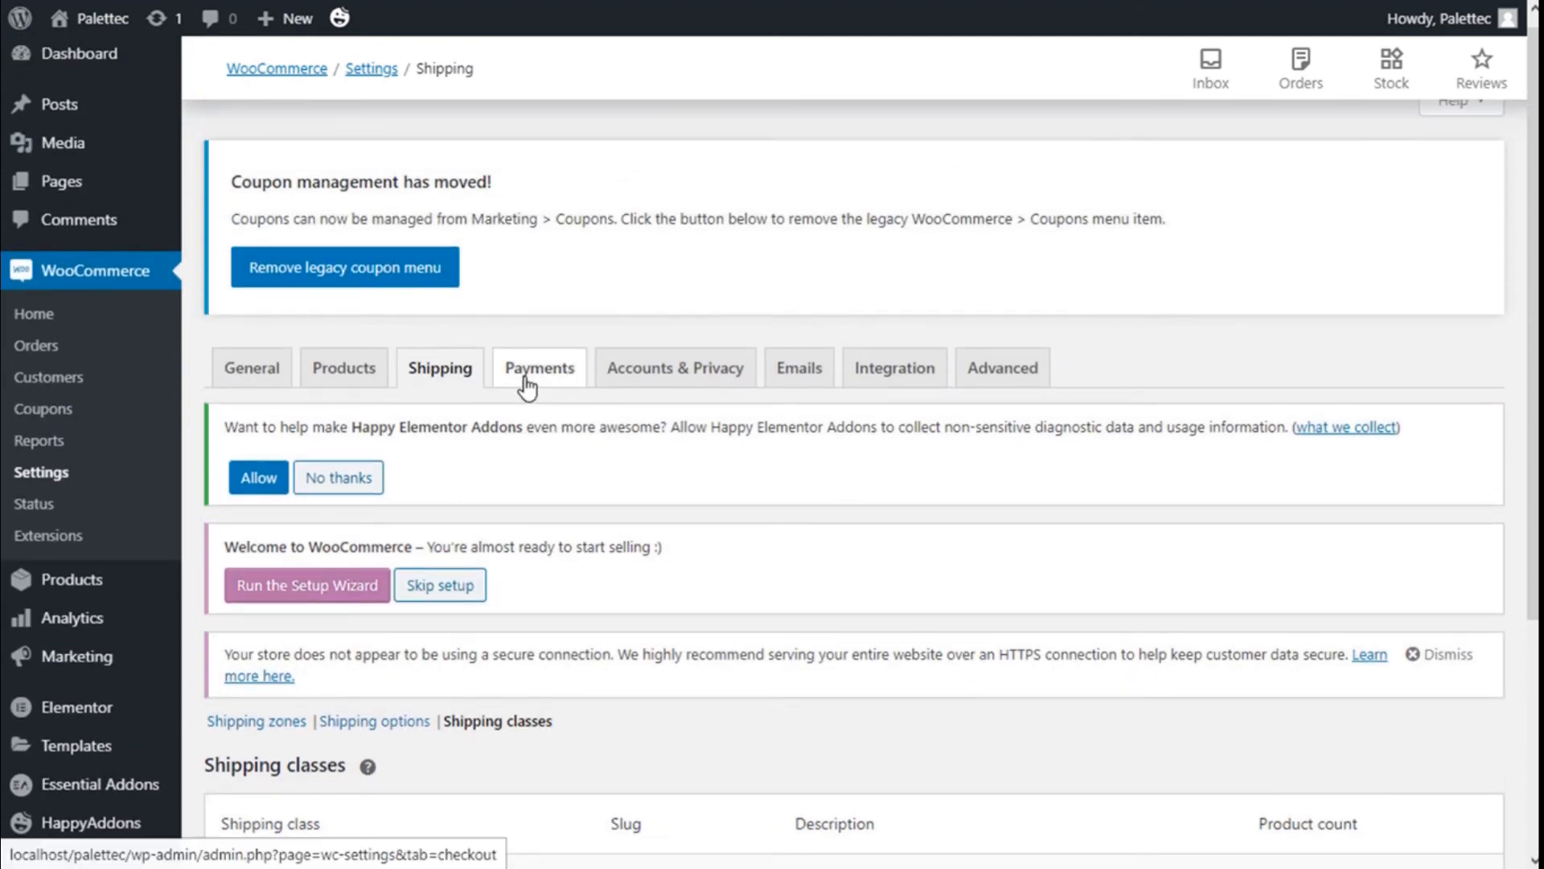
pyautogui.click(525, 379)
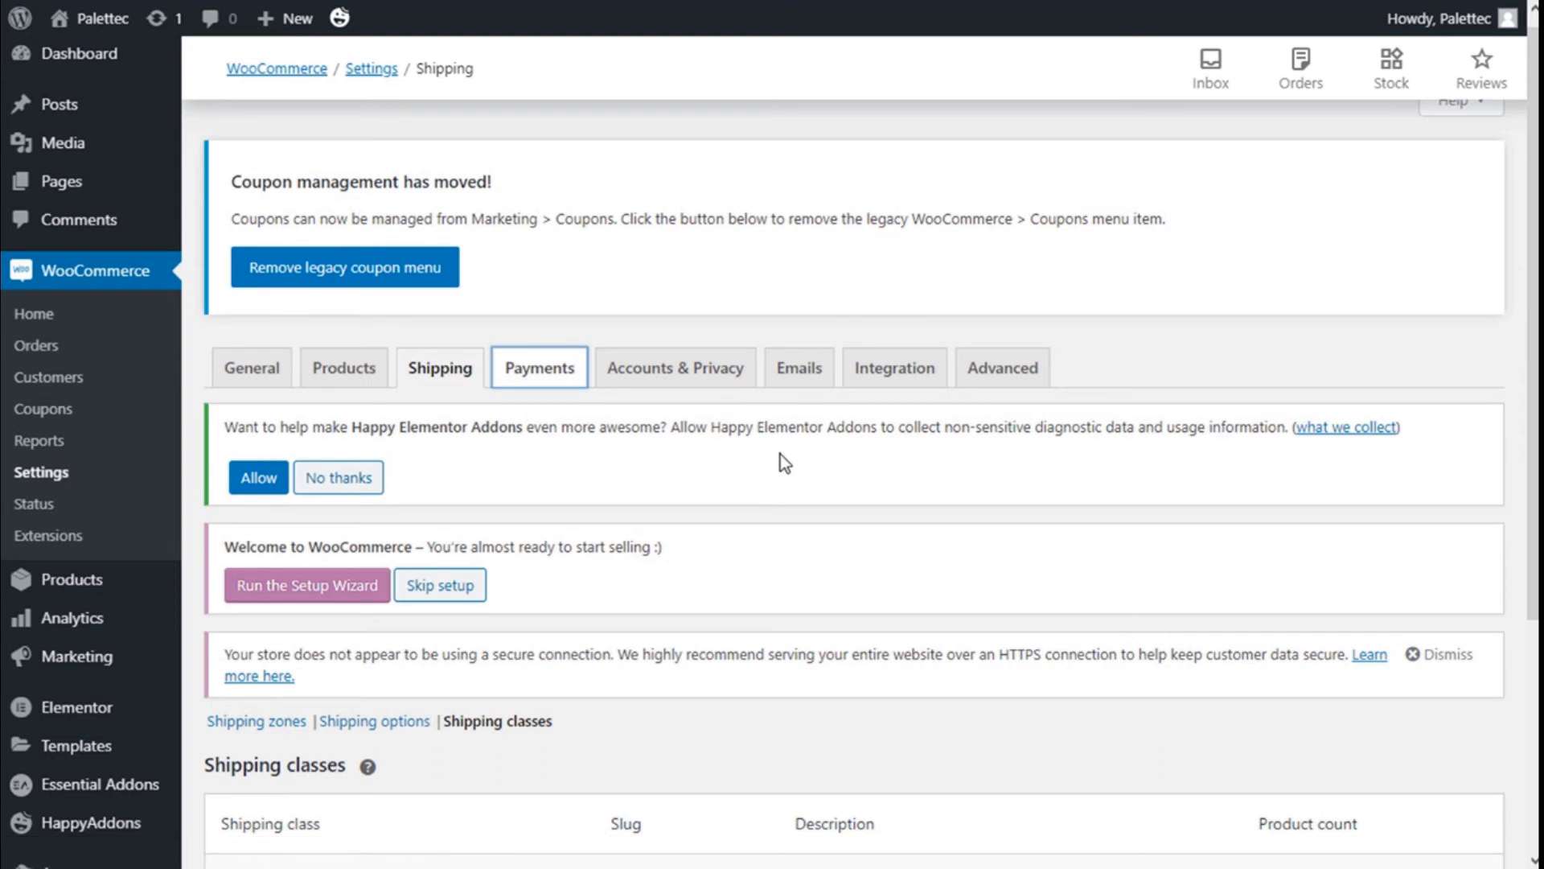
pyautogui.scroll(-3, 661, 435)
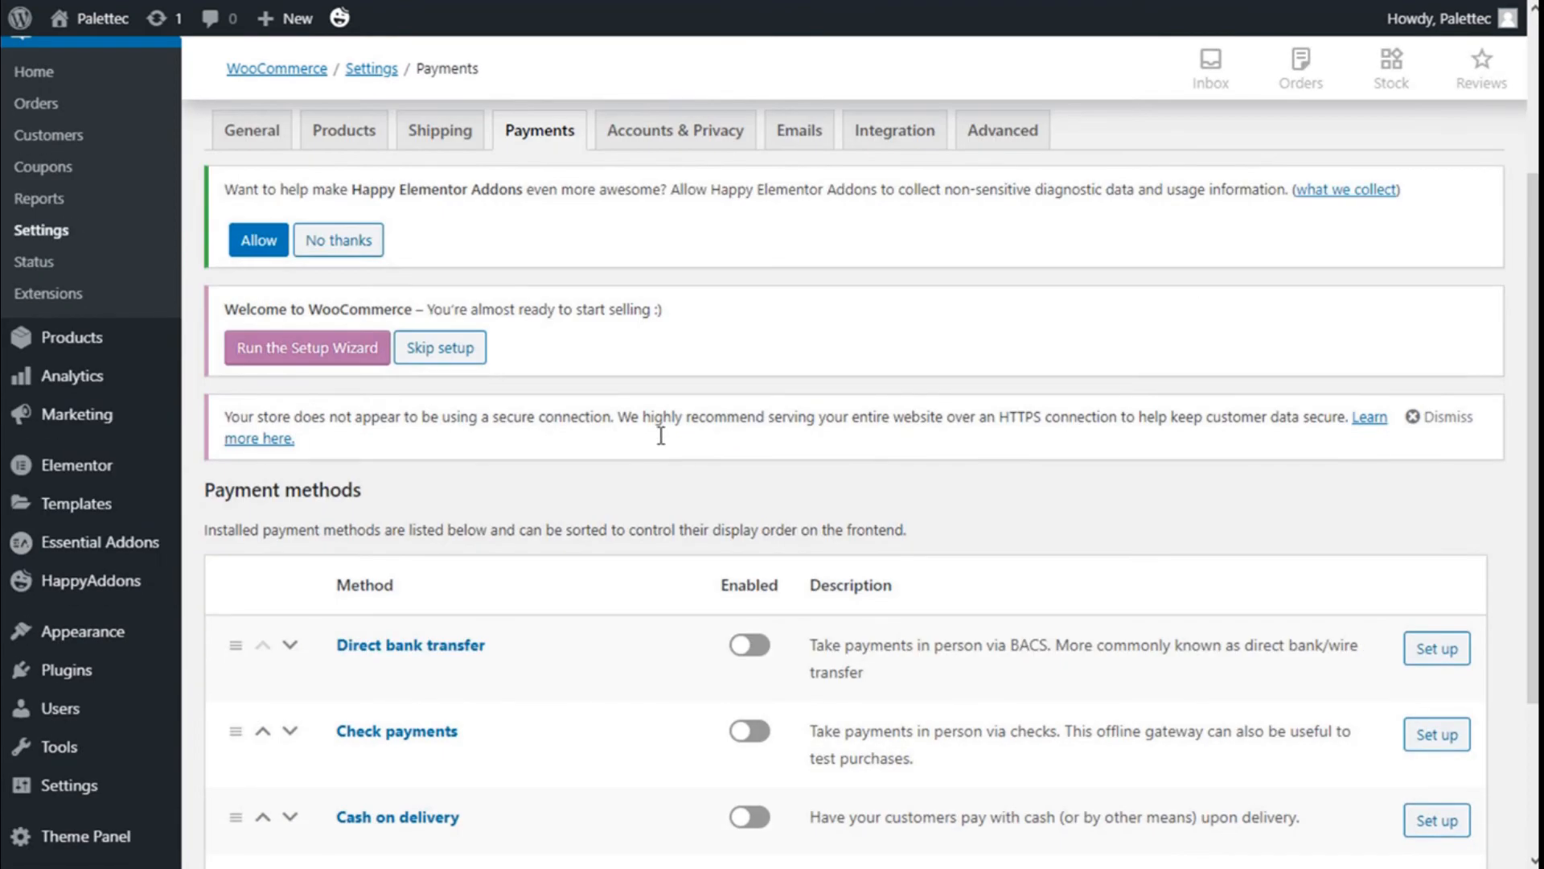
pyautogui.scroll(-3, 661, 435)
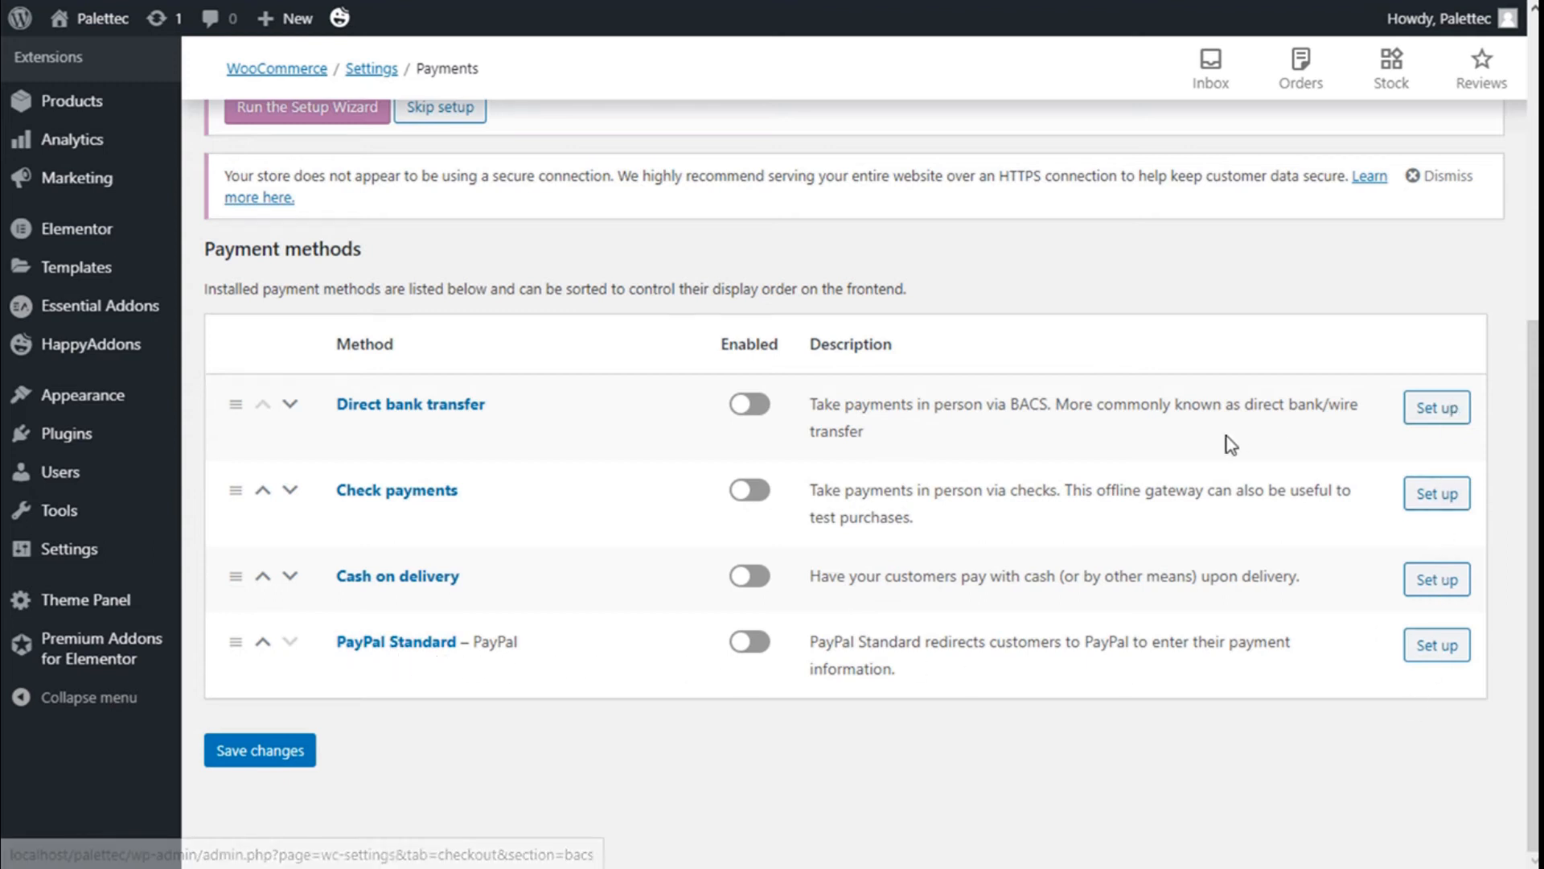
# Open the Accounts & Privacy settings and review the guest checkout and account creation options
pyautogui.scroll(5, 1216, 450)
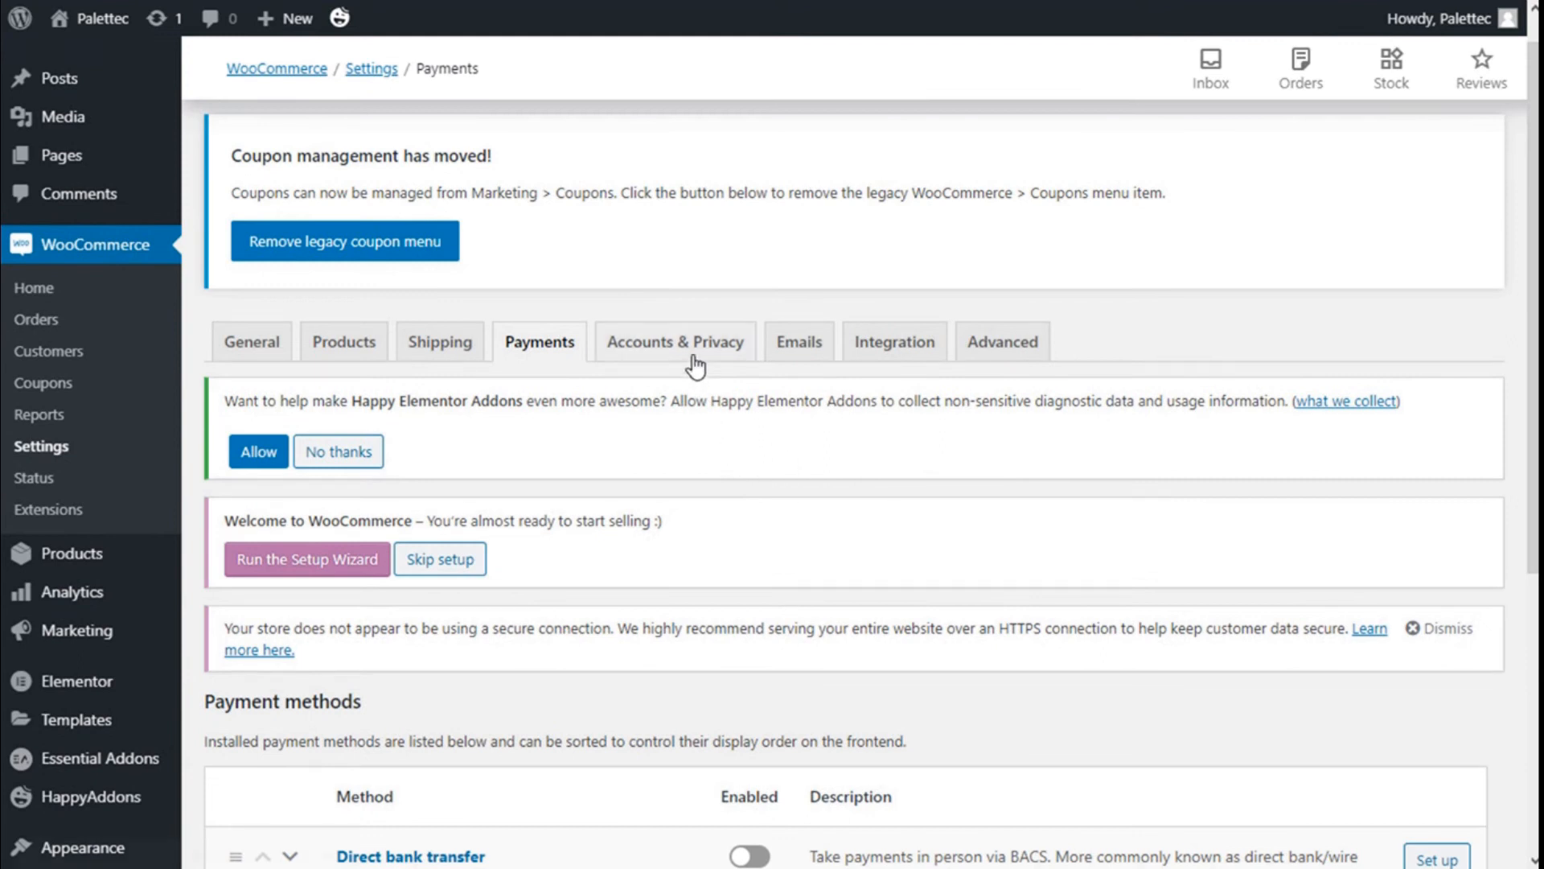
pyautogui.click(693, 353)
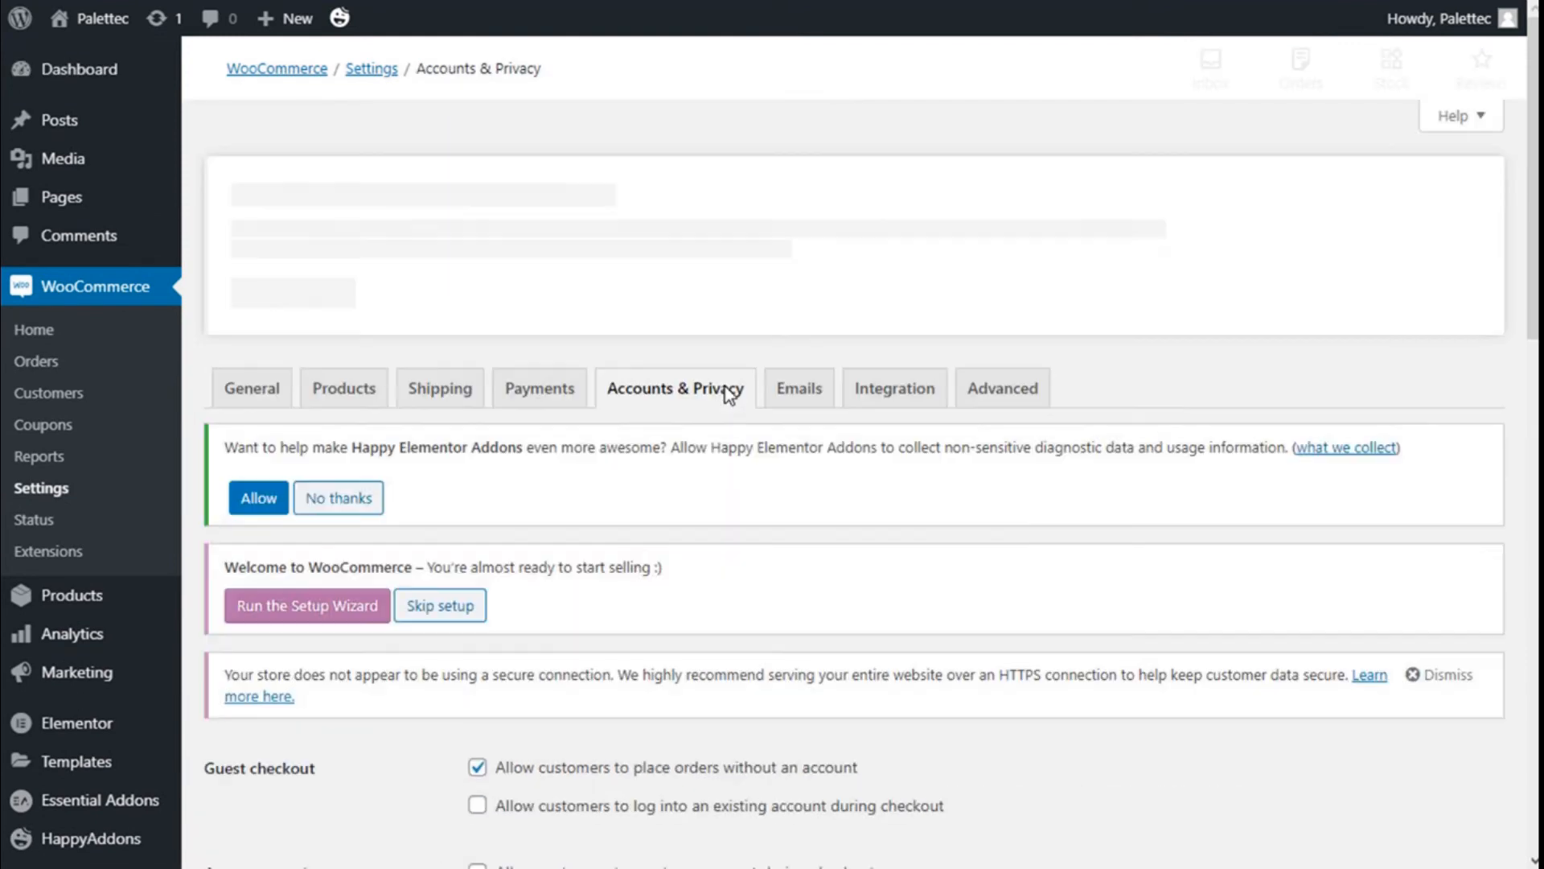
pyautogui.scroll(-6, 726, 387)
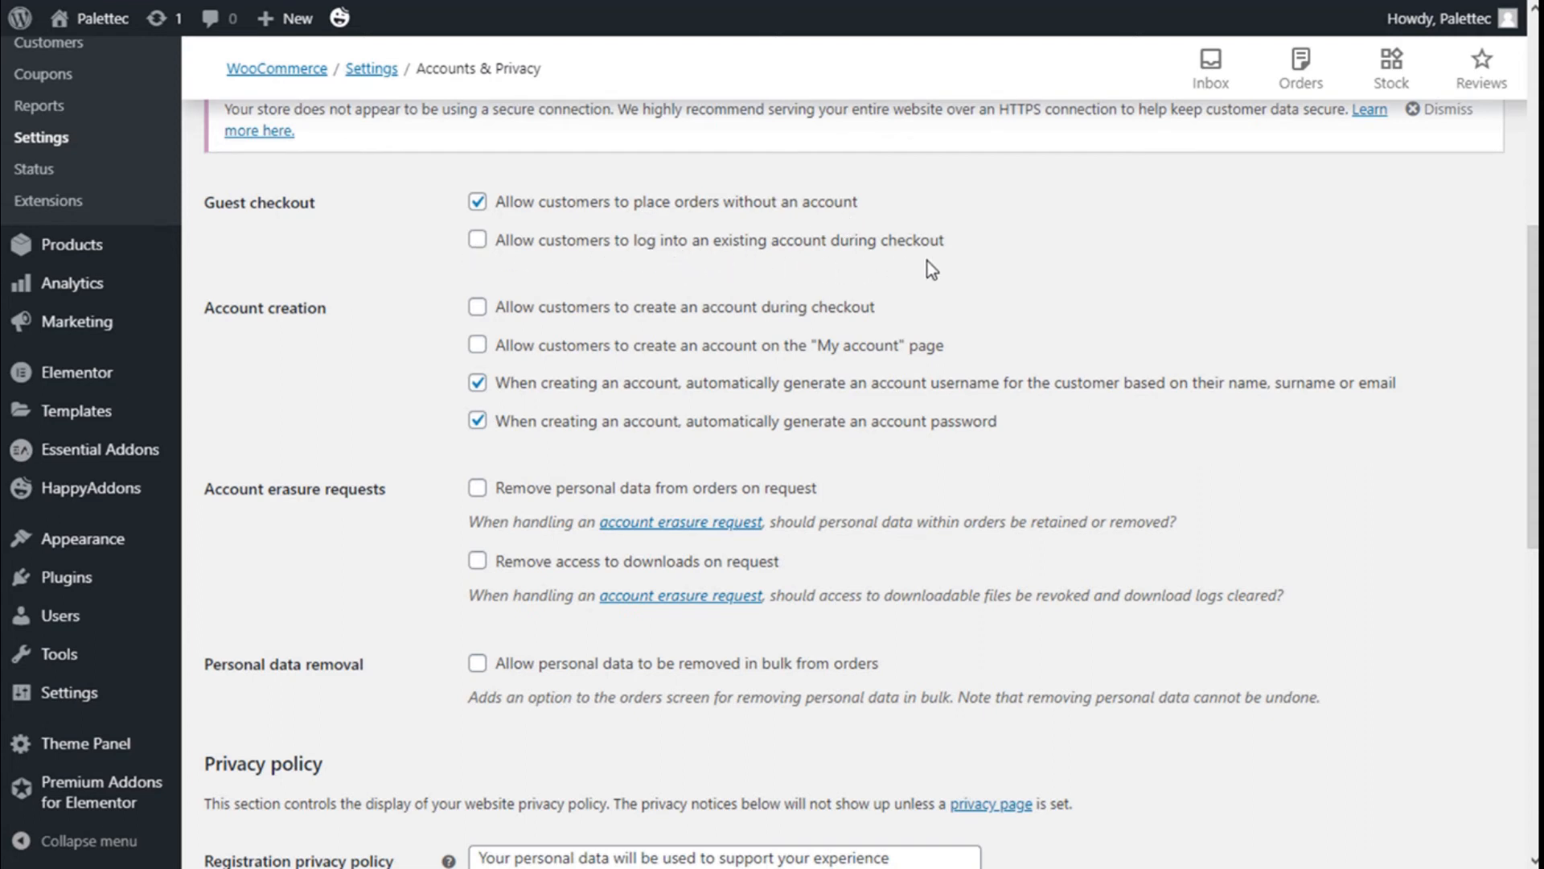
pyautogui.scroll(-1, 928, 260)
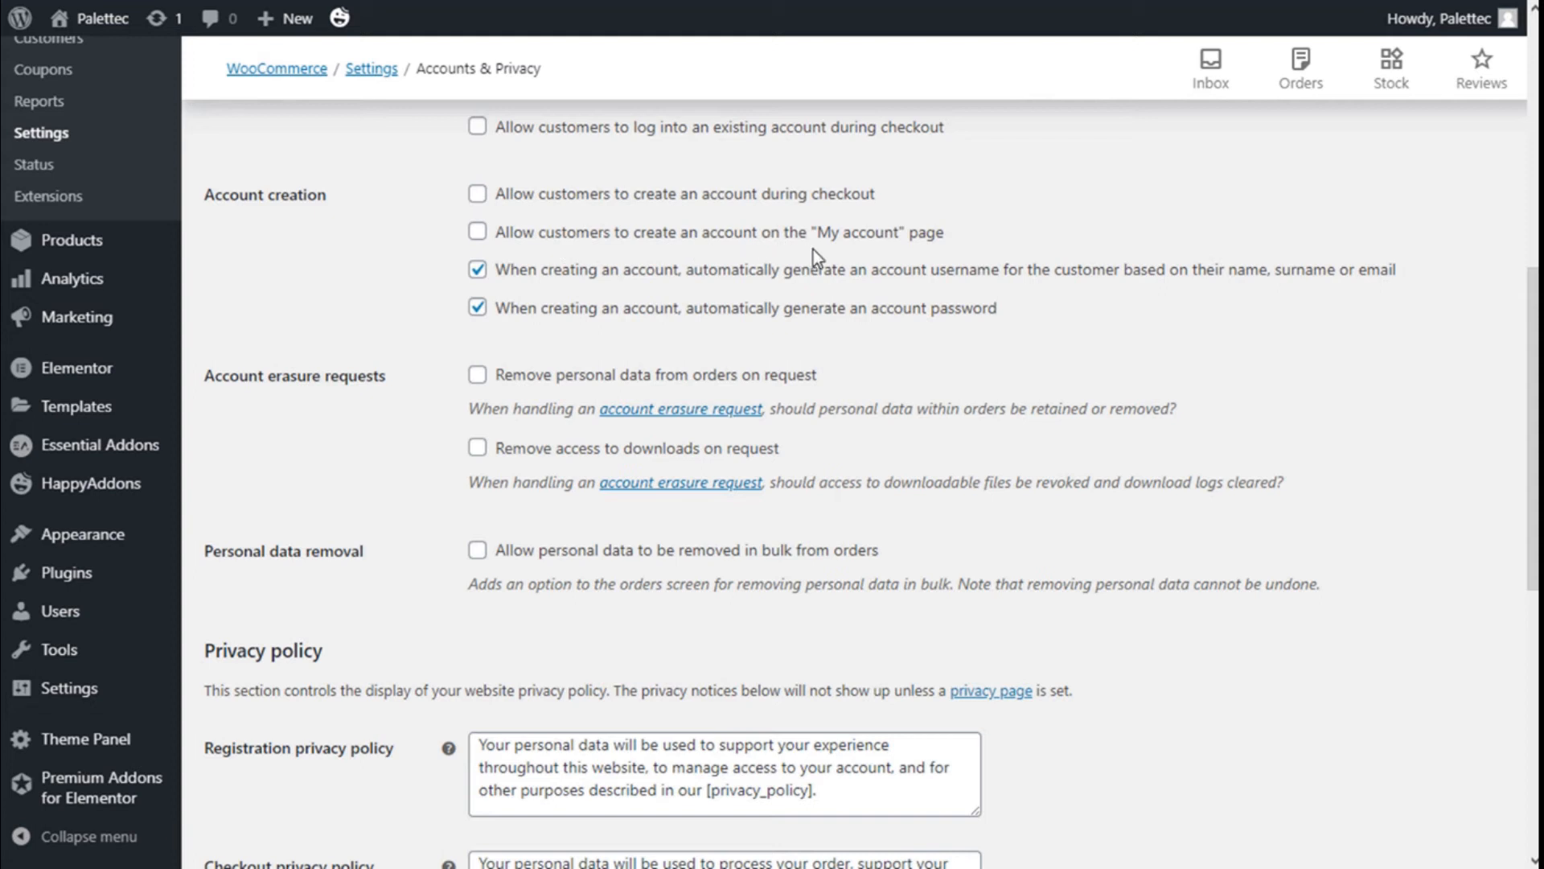
pyautogui.scroll(-2, 702, 283)
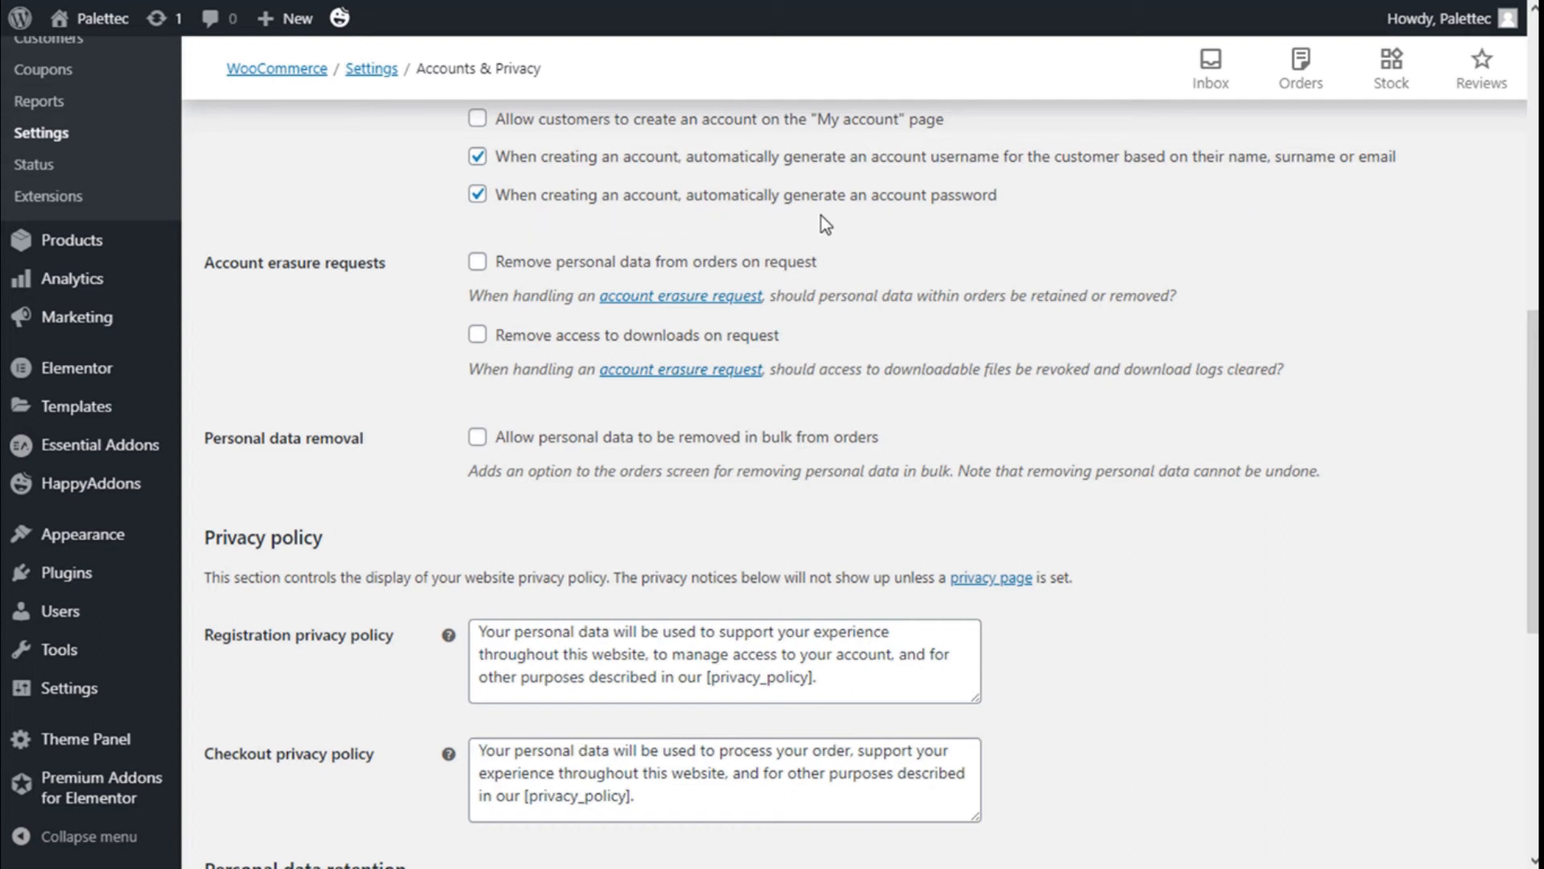
pyautogui.scroll(-1, 724, 266)
pyautogui.scroll(4, 738, 246)
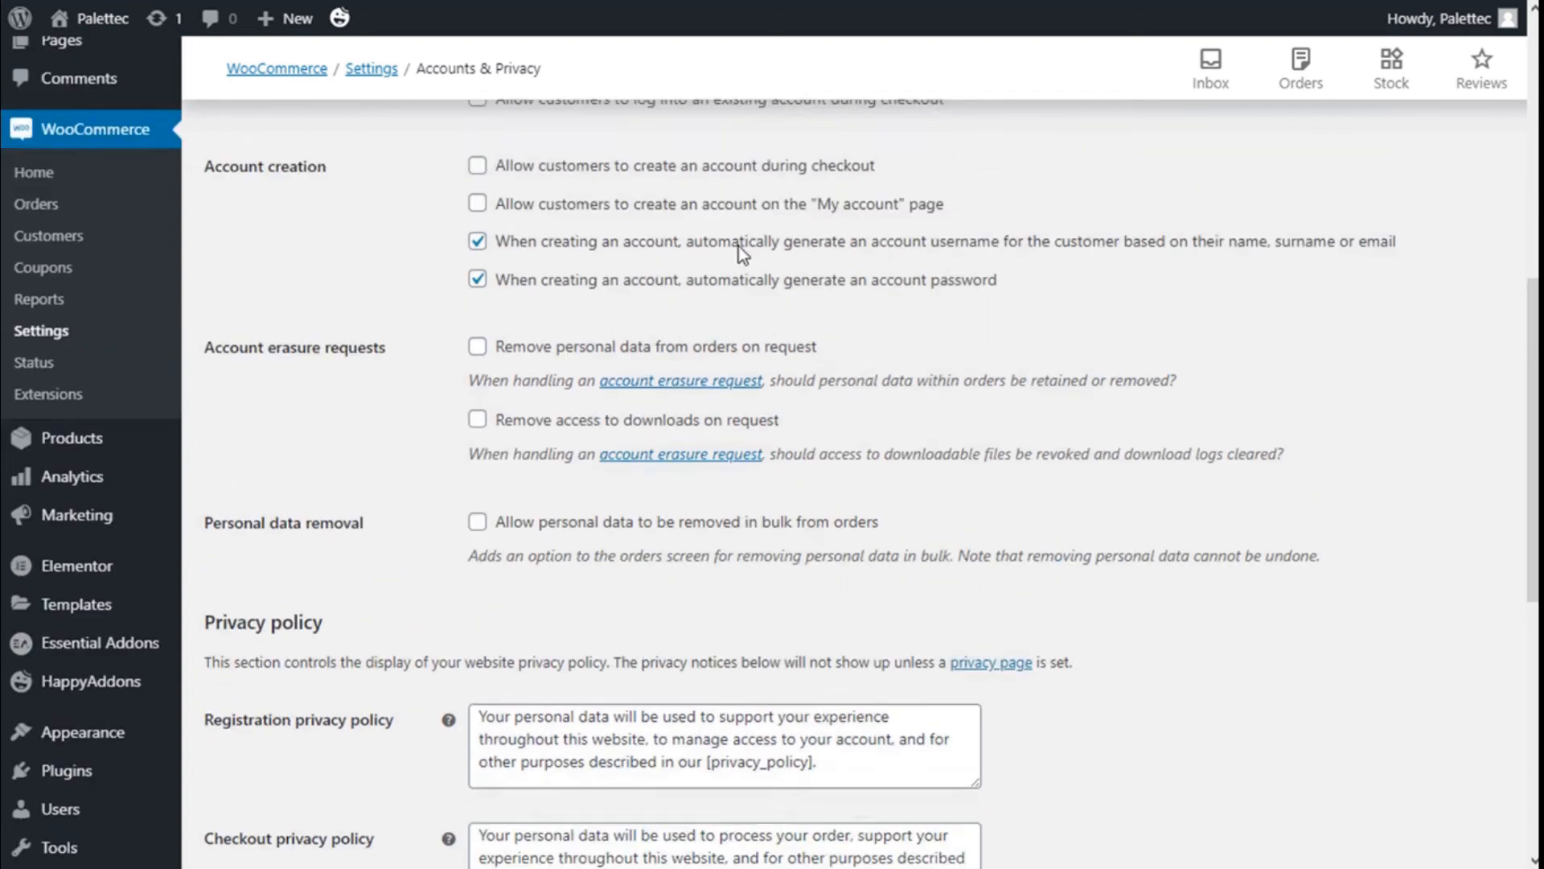
pyautogui.click(478, 420)
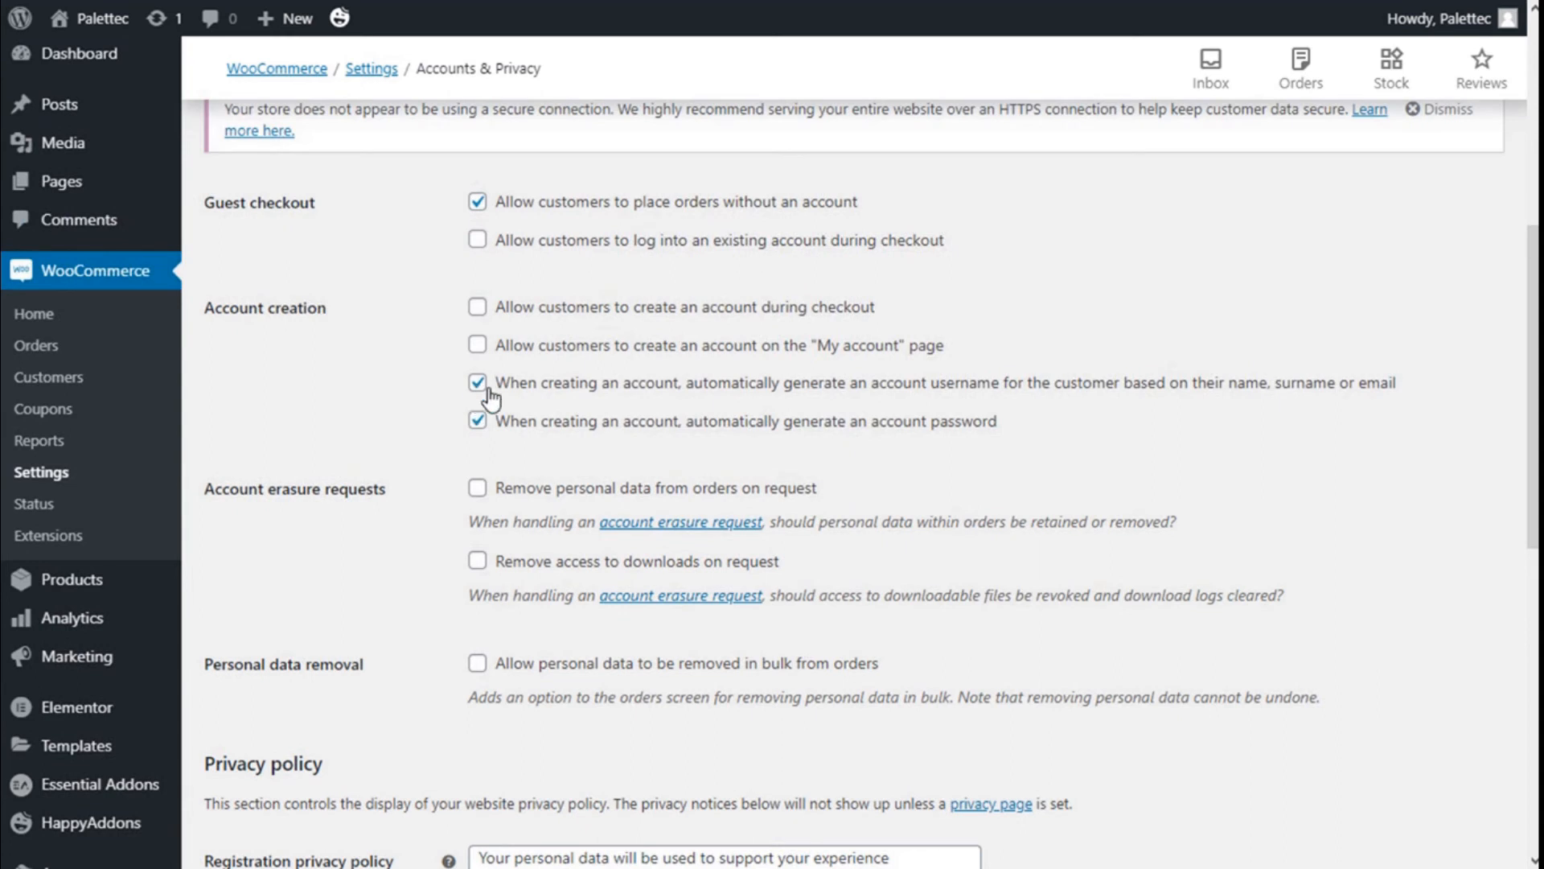
# Read the options for account erasure requests and bulk personal data removal
pyautogui.scroll(-1, 439, 249)
pyautogui.scroll(-3, 533, 277)
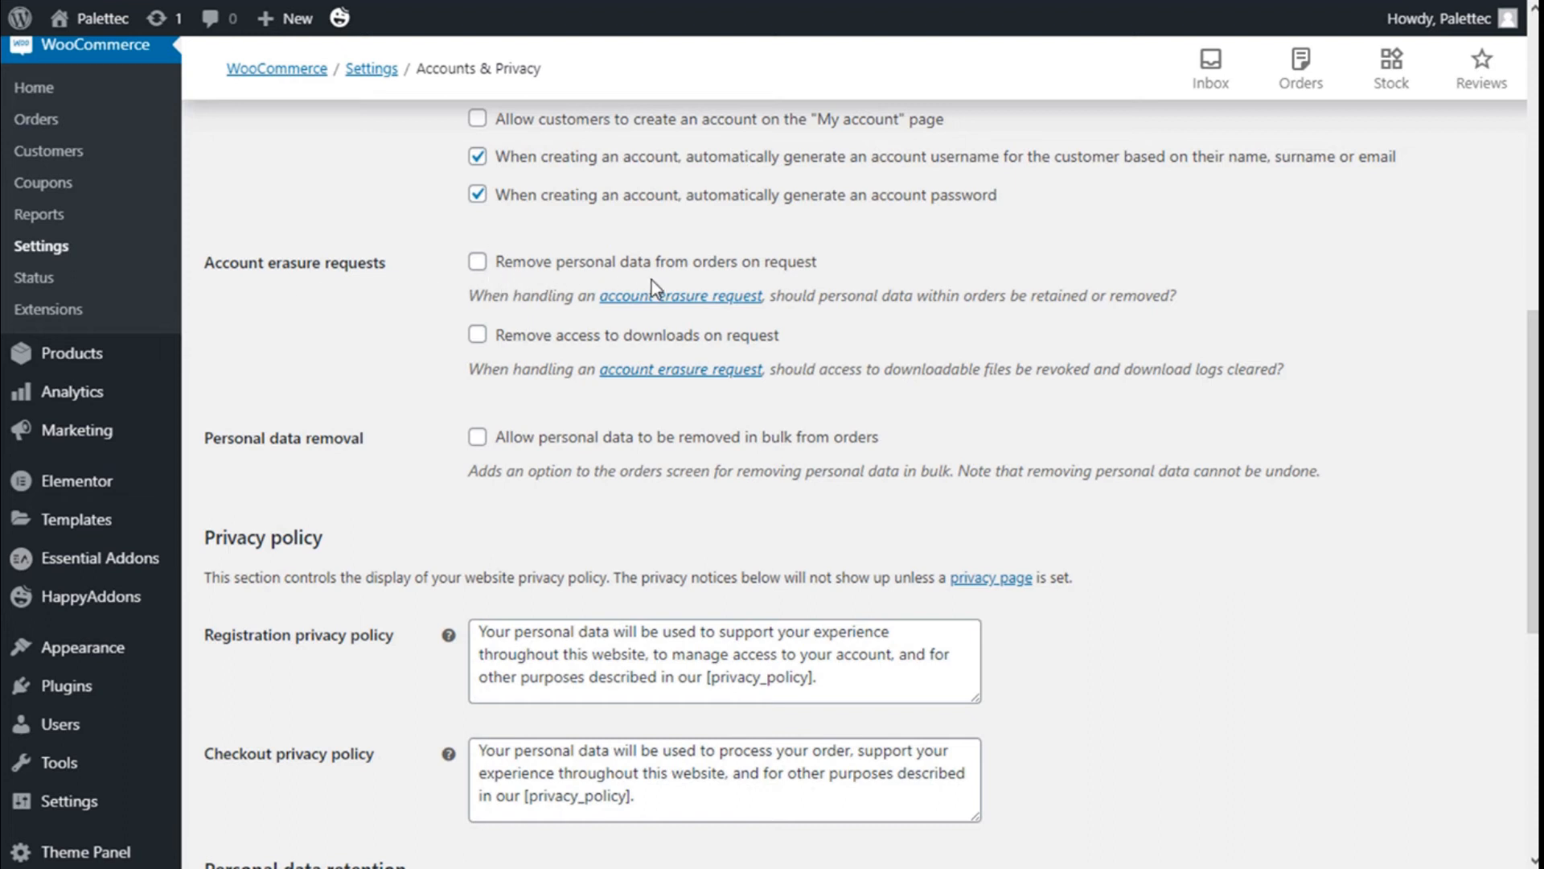
pyautogui.scroll(-2, 796, 278)
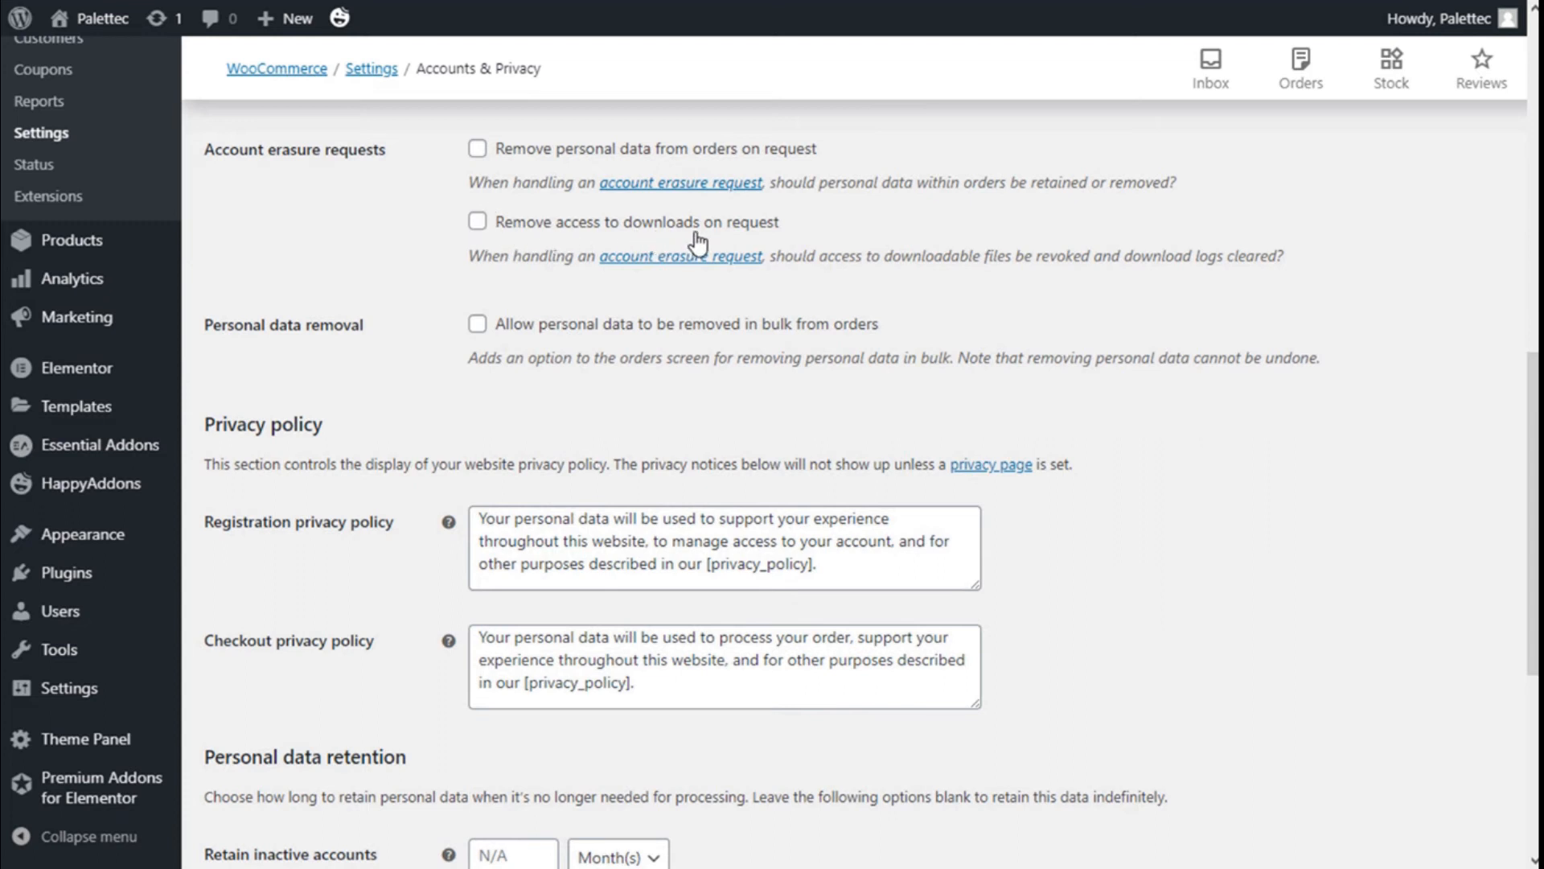
pyautogui.scroll(-2, 754, 235)
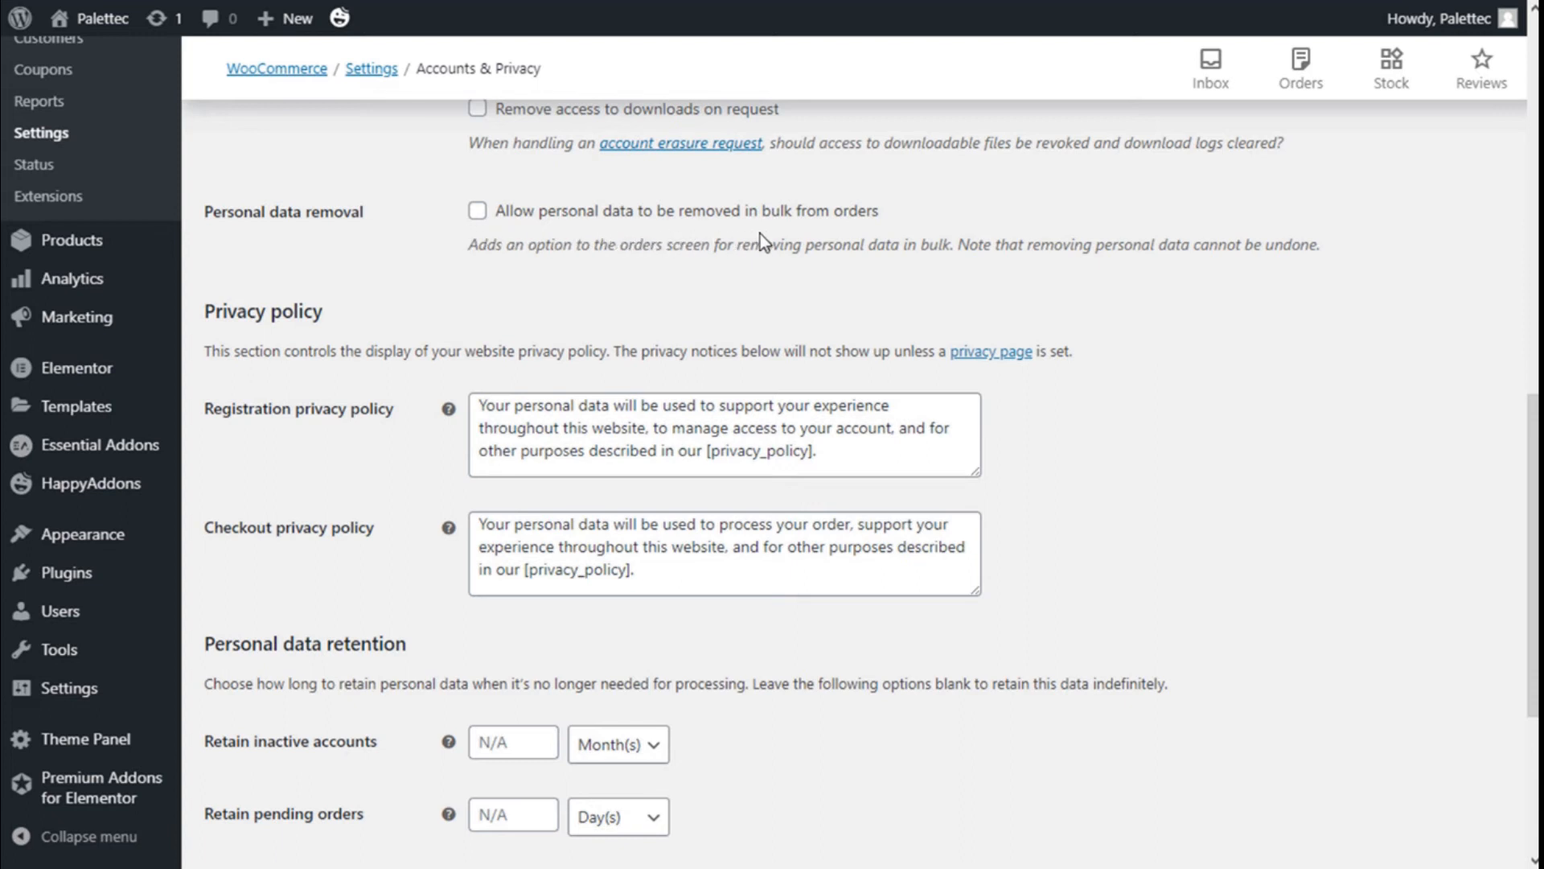
# Review the registration and checkout privacy policy texts and read the explanation of the registration privacy policy
pyautogui.scroll(-3, 648, 243)
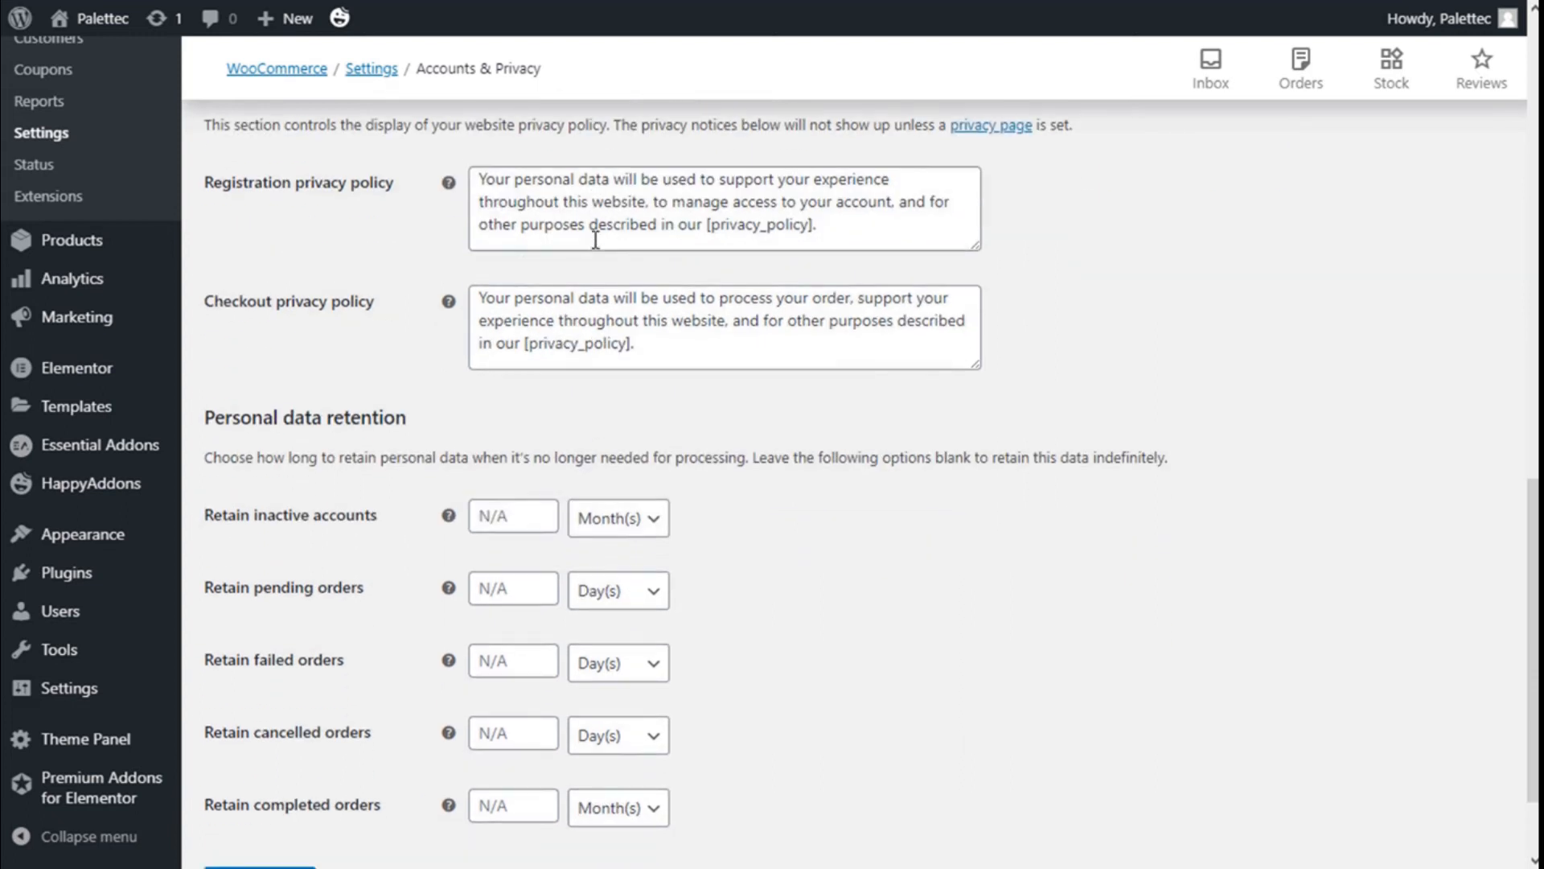
pyautogui.moveTo(449, 182)
pyautogui.scroll(2, 455, 259)
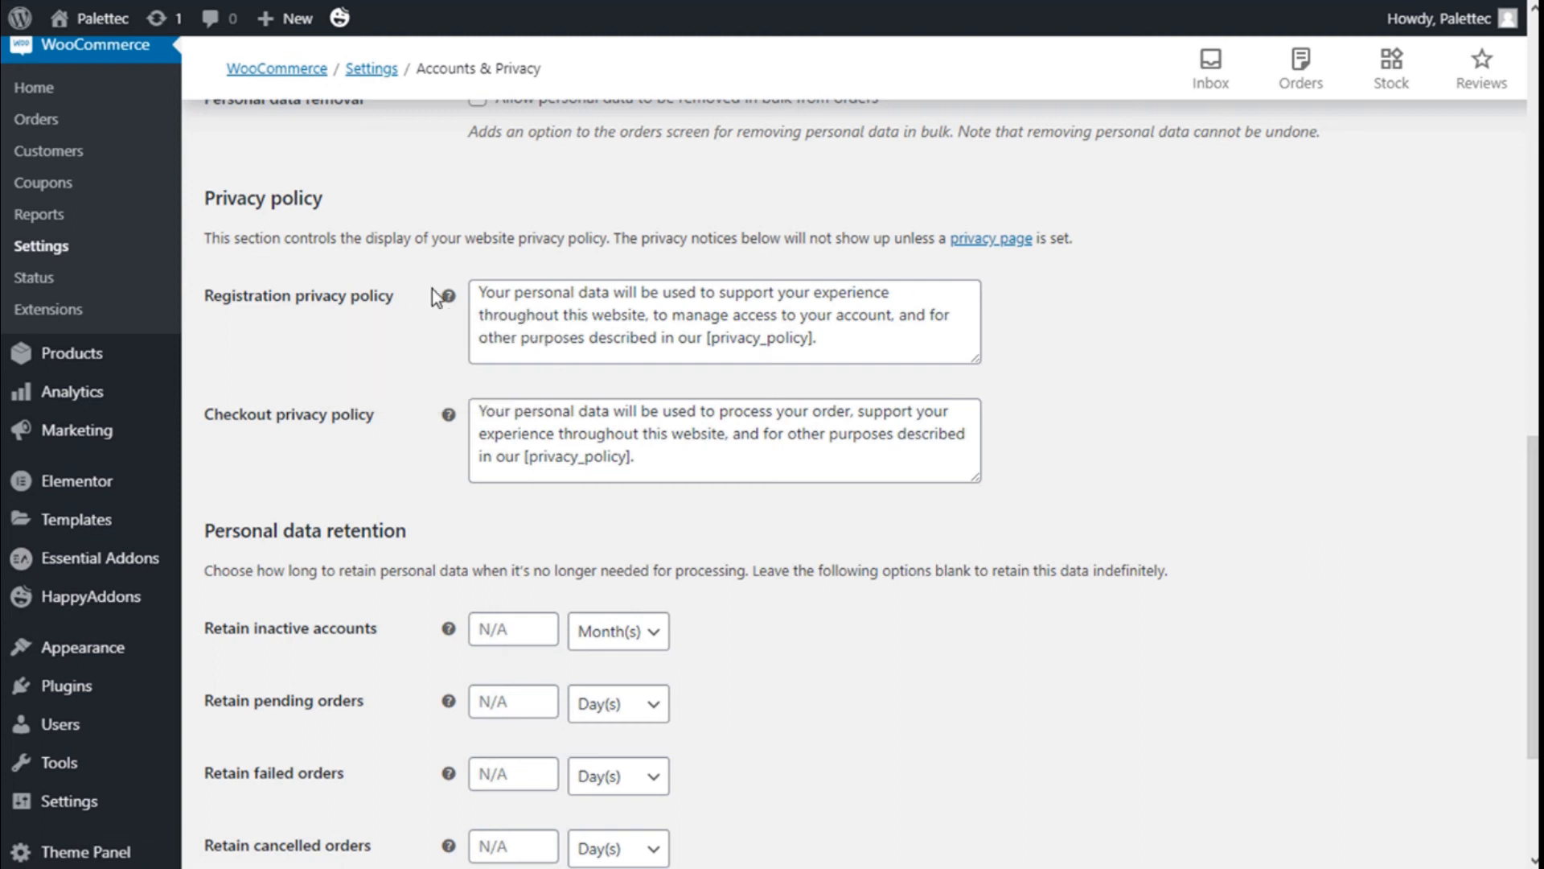
pyautogui.scroll(-2, 368, 325)
pyautogui.scroll(2, 344, 283)
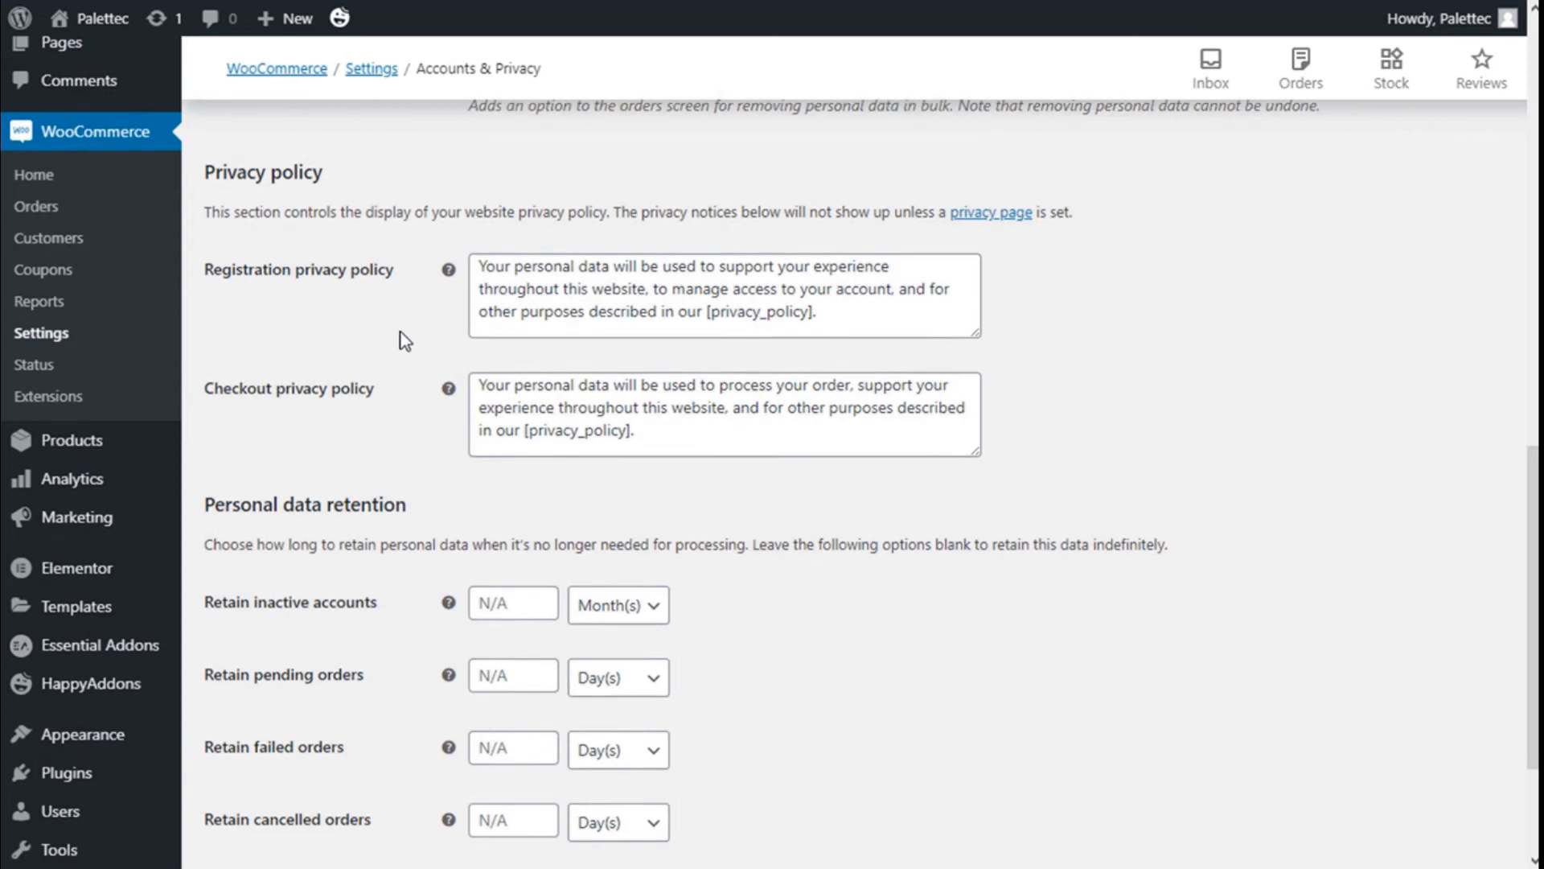
# Set the retention period for inactive accounts to 1 month under personal data retention
pyautogui.scroll(-3, 402, 337)
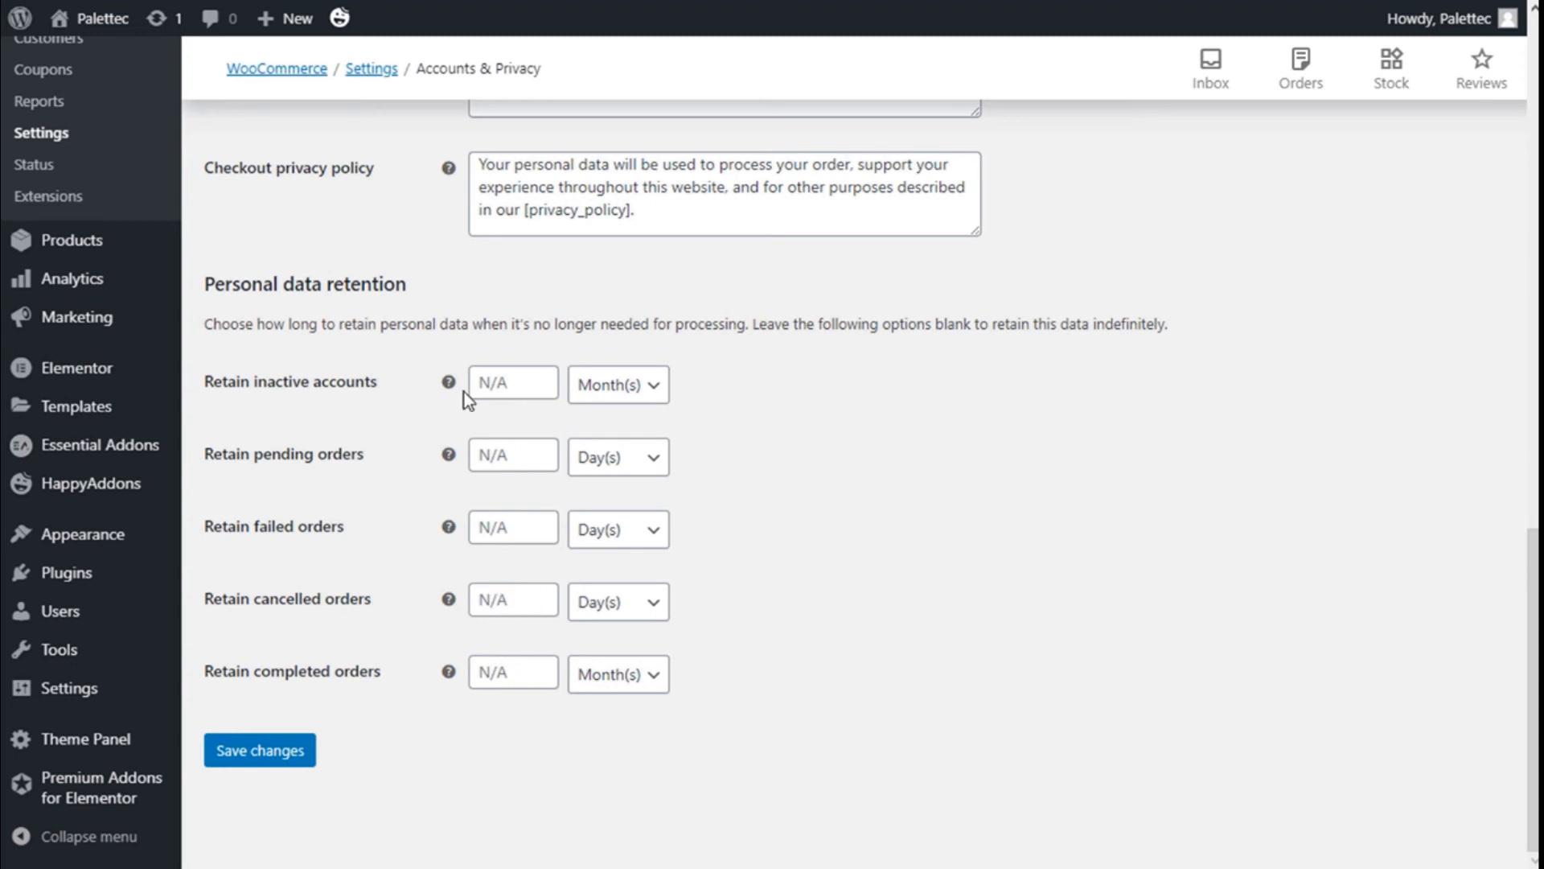
pyautogui.click(542, 378)
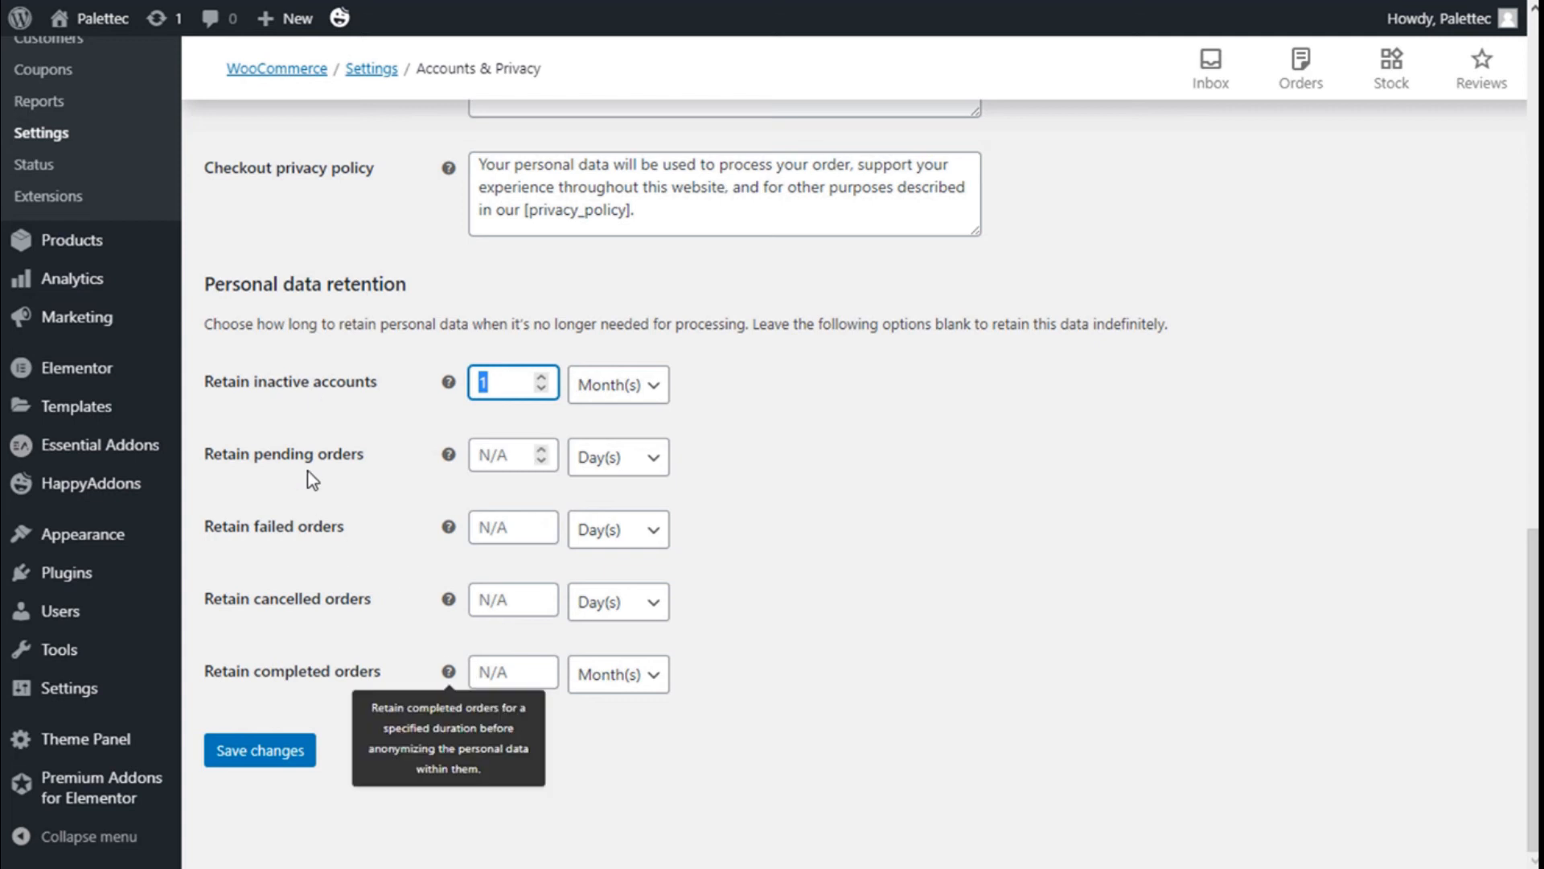
# Open the Emails settings and look through the list of email notifications
pyautogui.scroll(8, 765, 578)
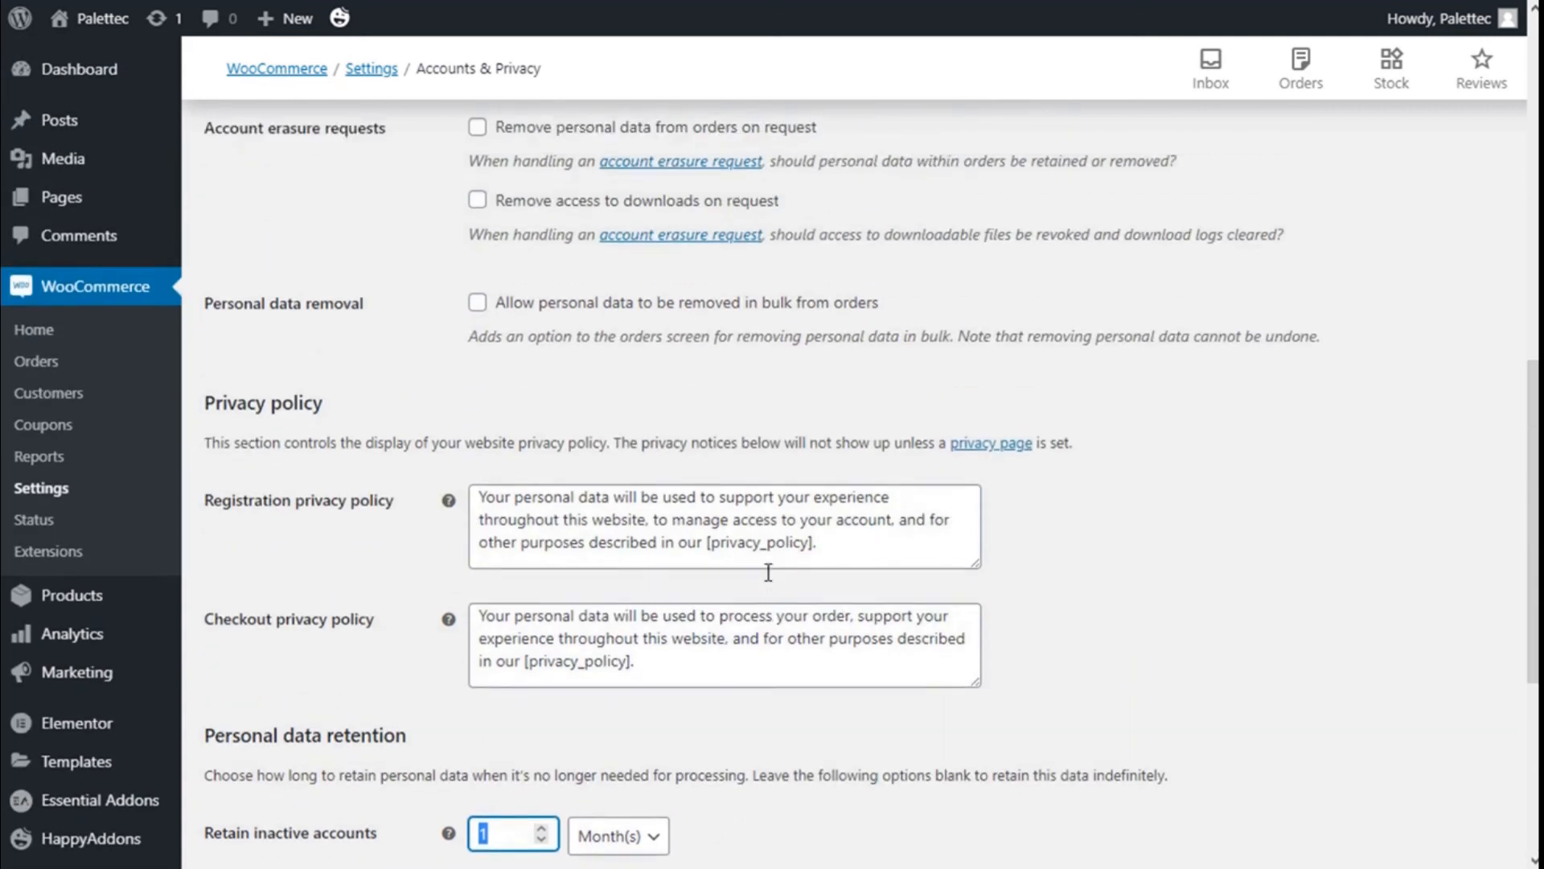
pyautogui.scroll(7, 765, 571)
pyautogui.scroll(-14, 765, 571)
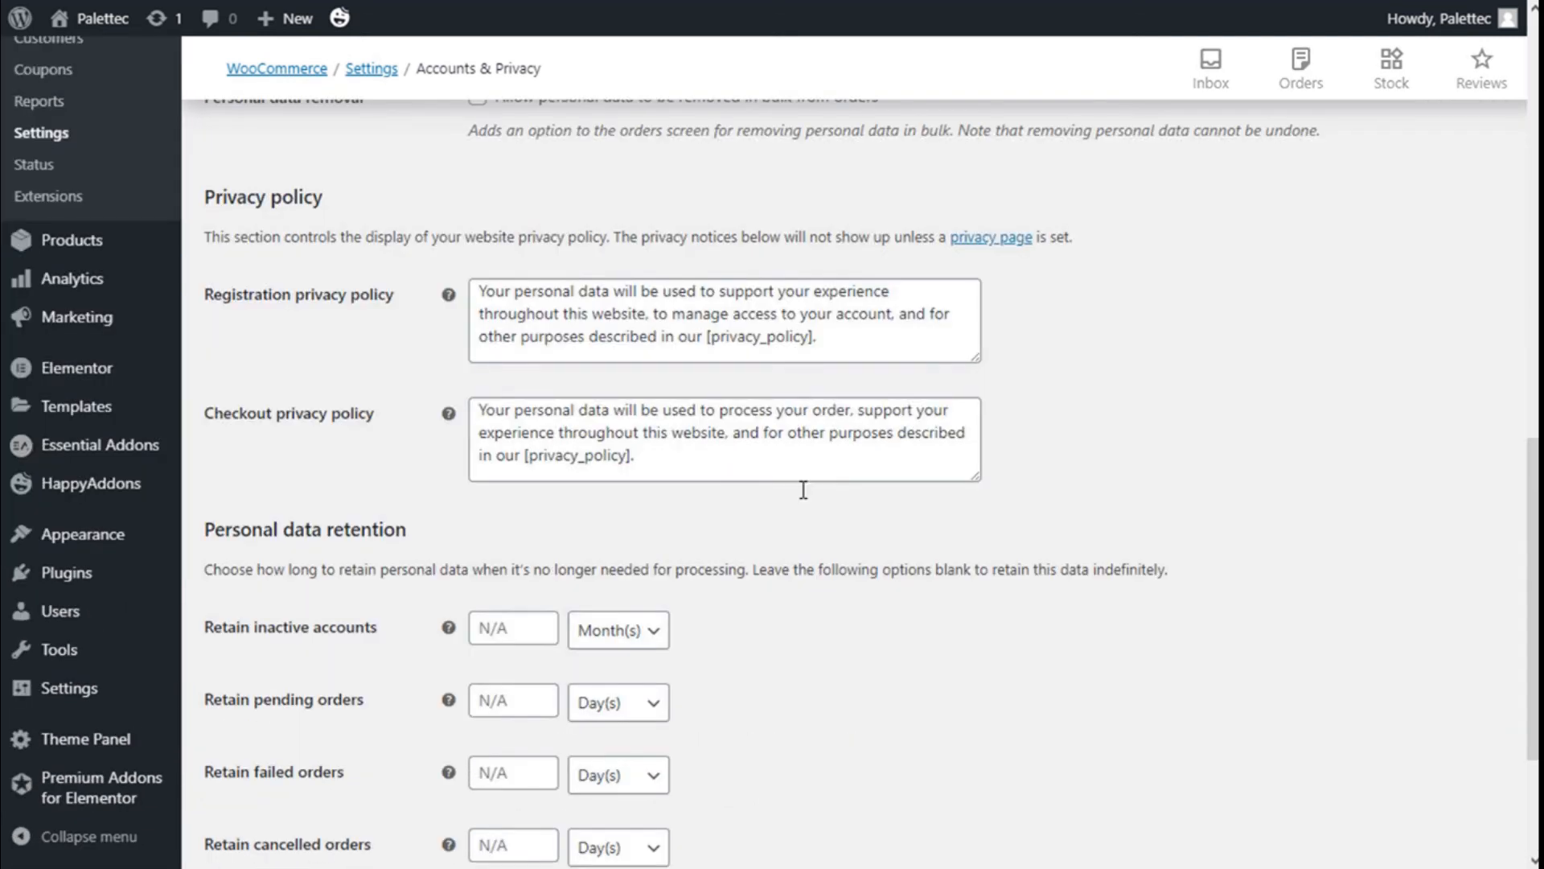
pyautogui.scroll(15, 929, 650)
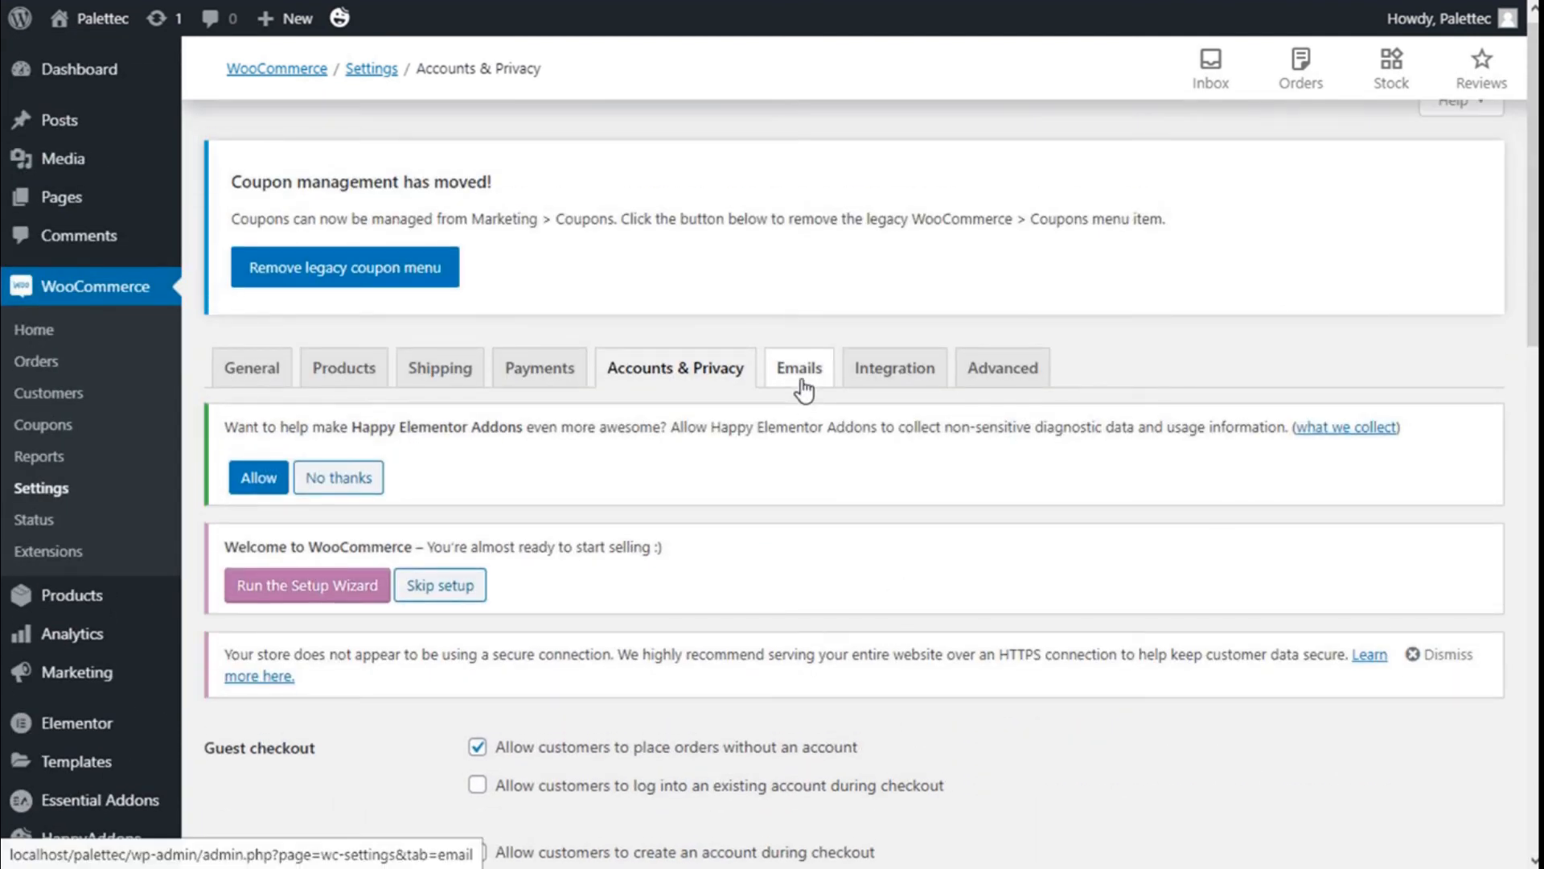
pyautogui.click(803, 387)
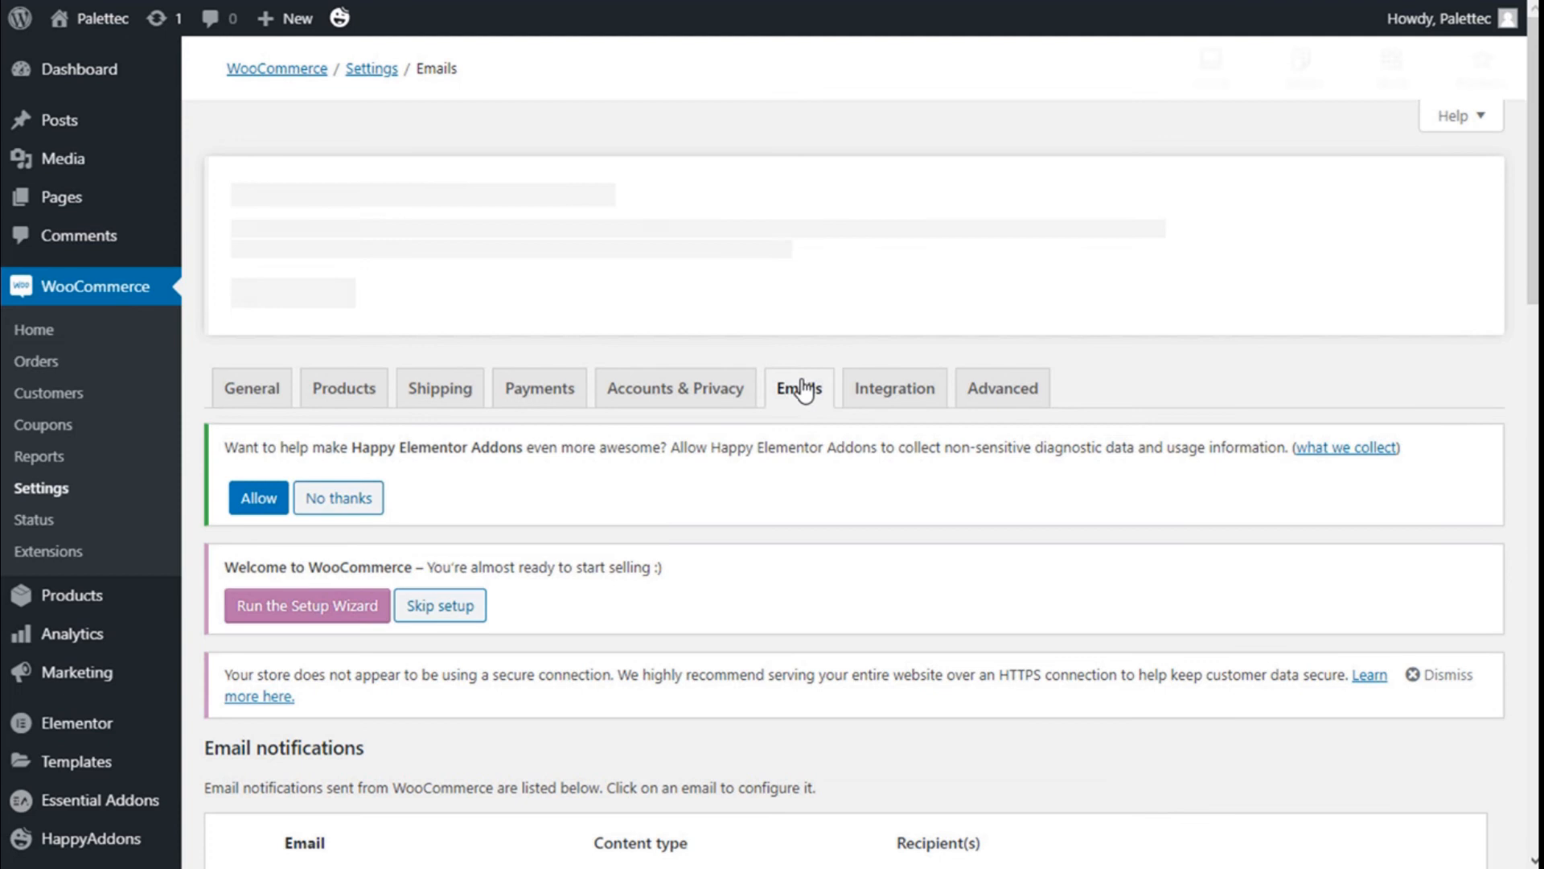
pyautogui.scroll(-4, 795, 372)
pyautogui.scroll(-3, 794, 371)
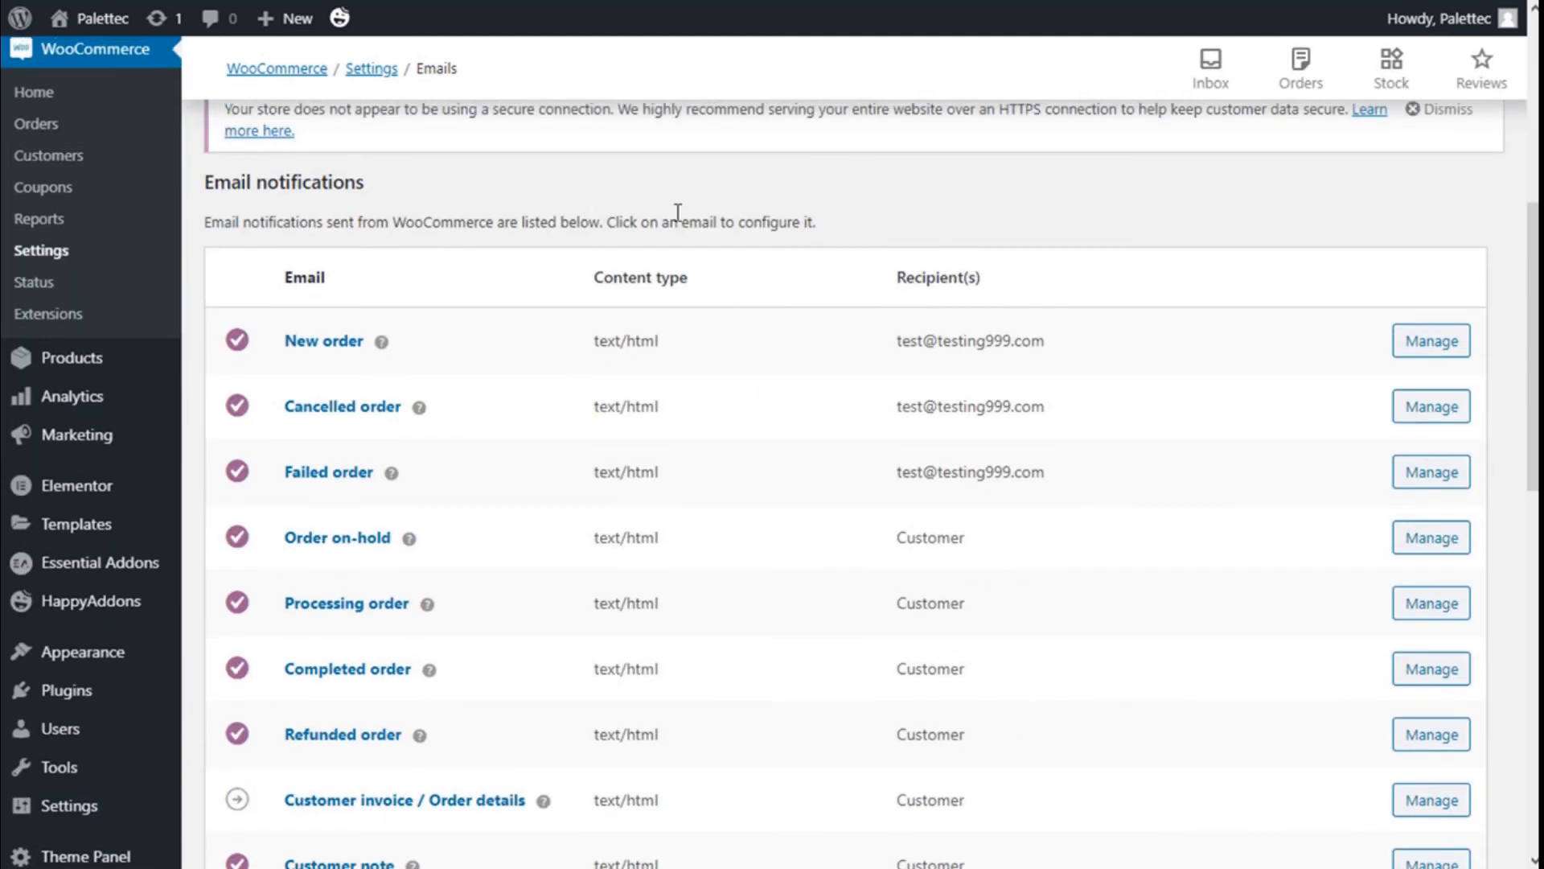
pyautogui.scroll(-2, 677, 214)
pyautogui.scroll(-1, 678, 214)
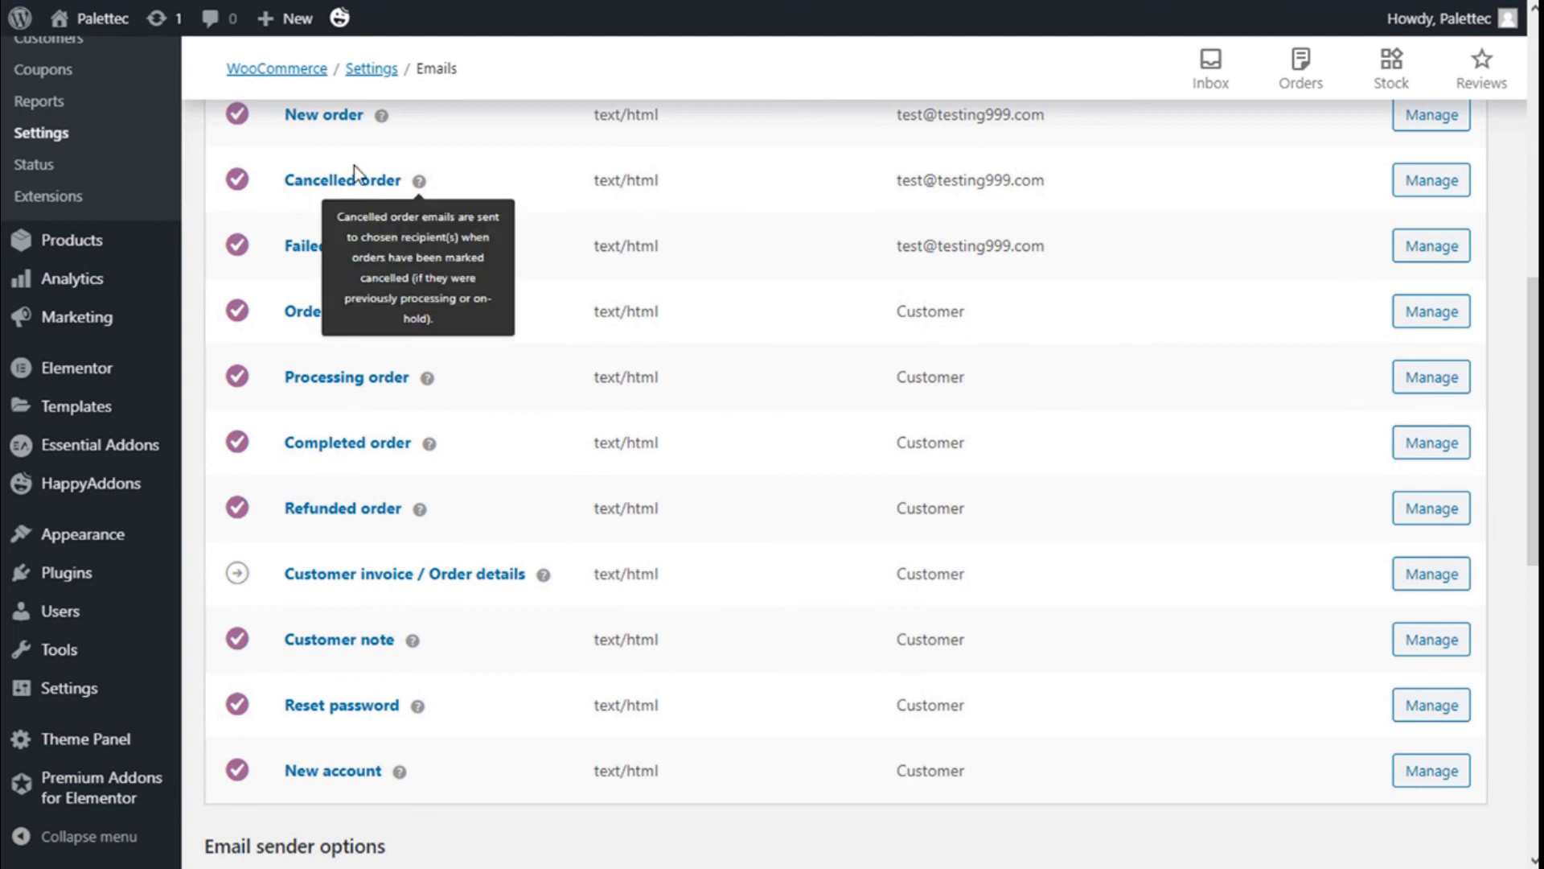
pyautogui.scroll(-3, 365, 398)
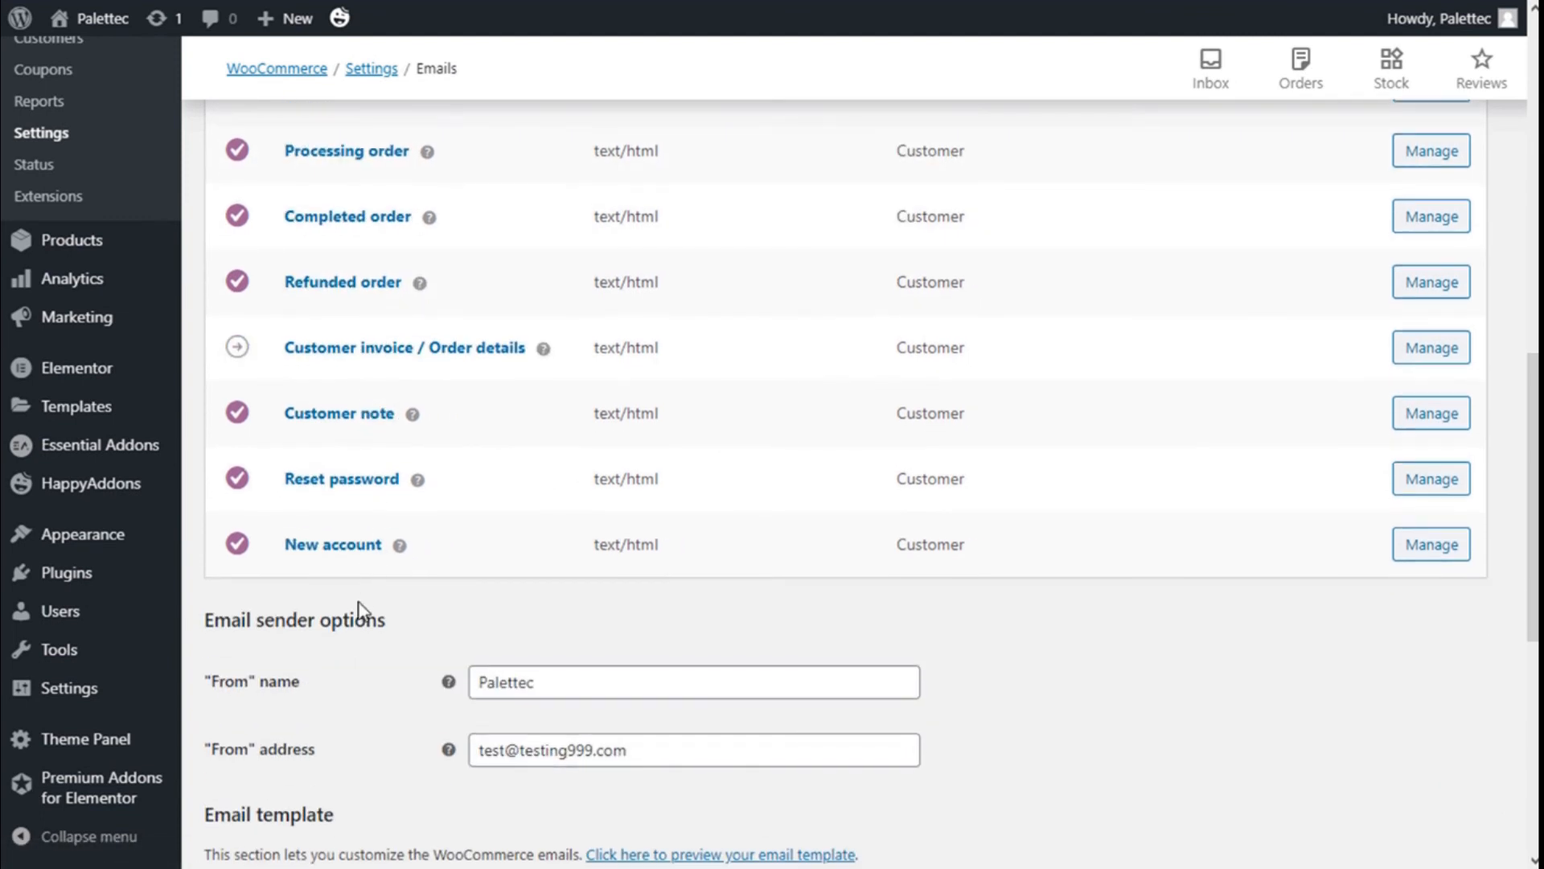
# Review the recipients of the order notifications and read the explanation of the failed order email
pyautogui.scroll(4, 1354, 545)
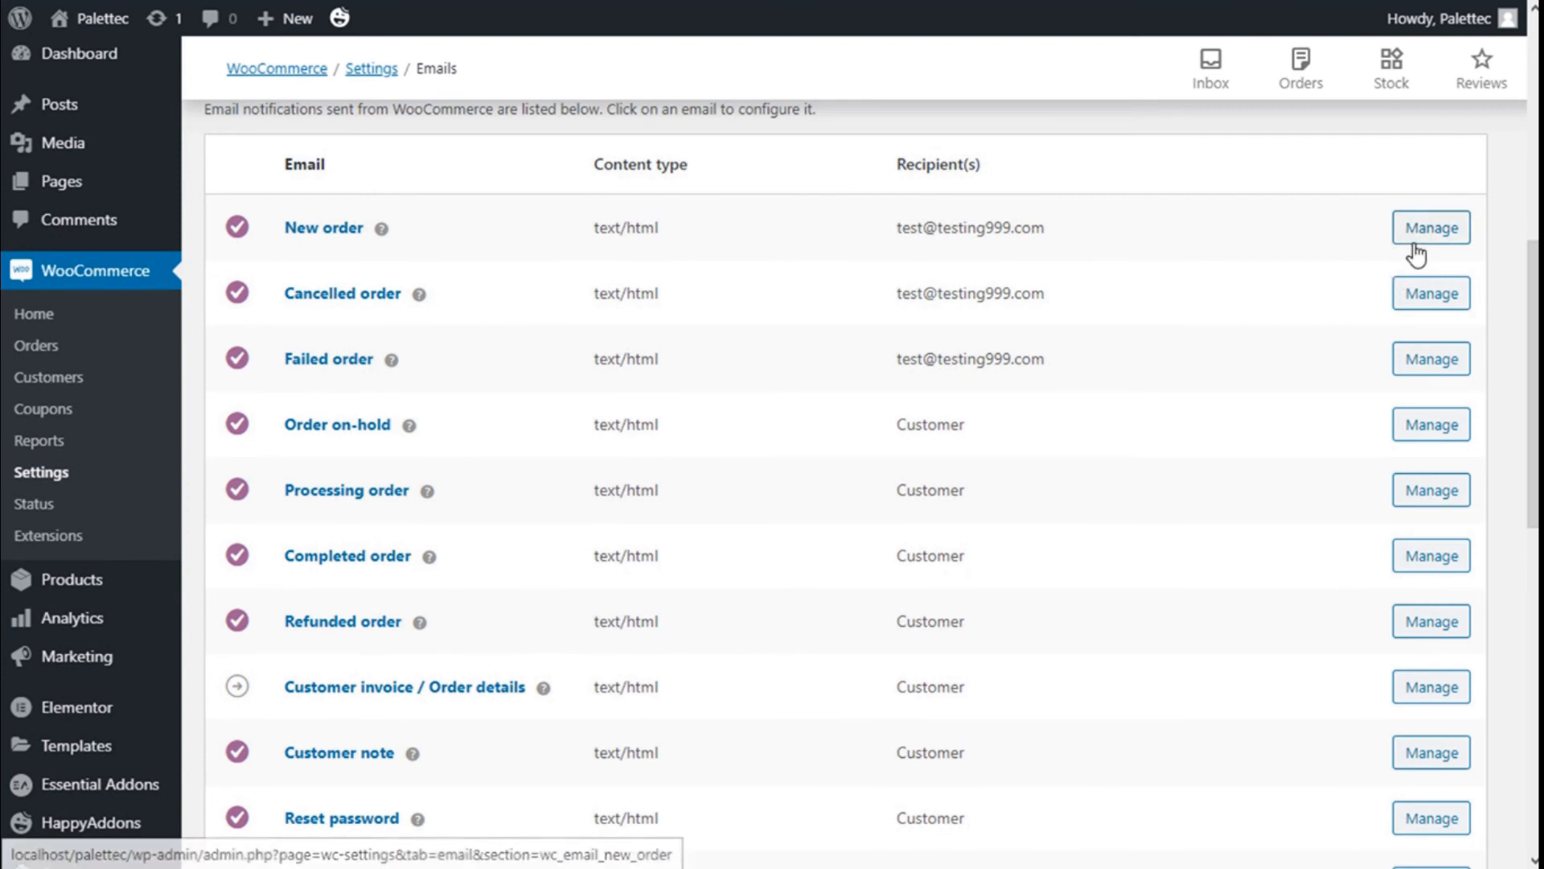
pyautogui.scroll(-7, 1410, 251)
pyautogui.scroll(7, 1413, 262)
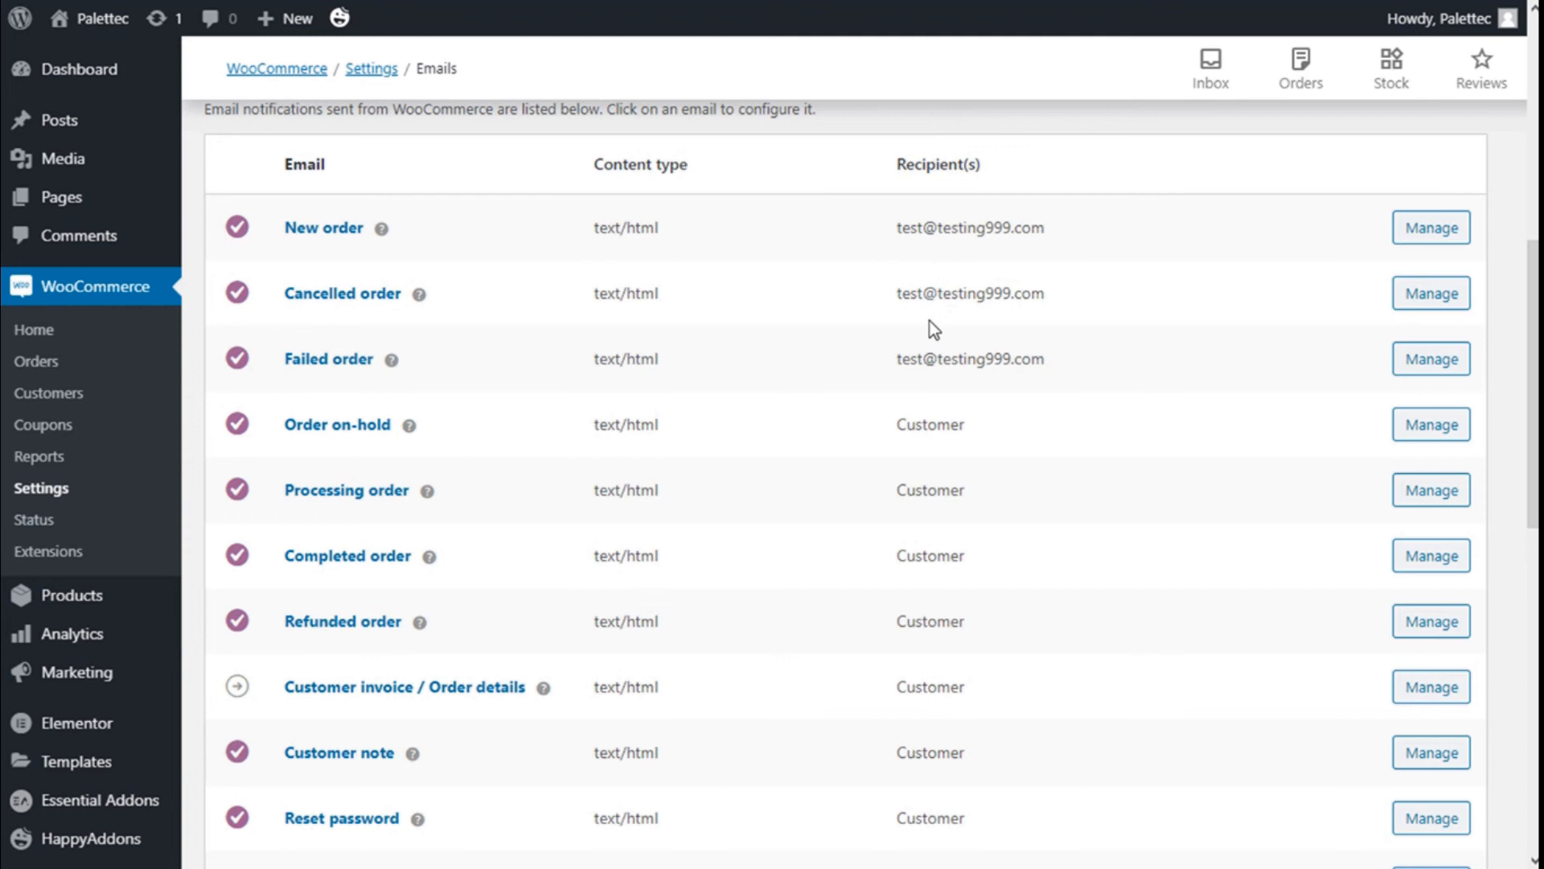
pyautogui.moveTo(386, 359)
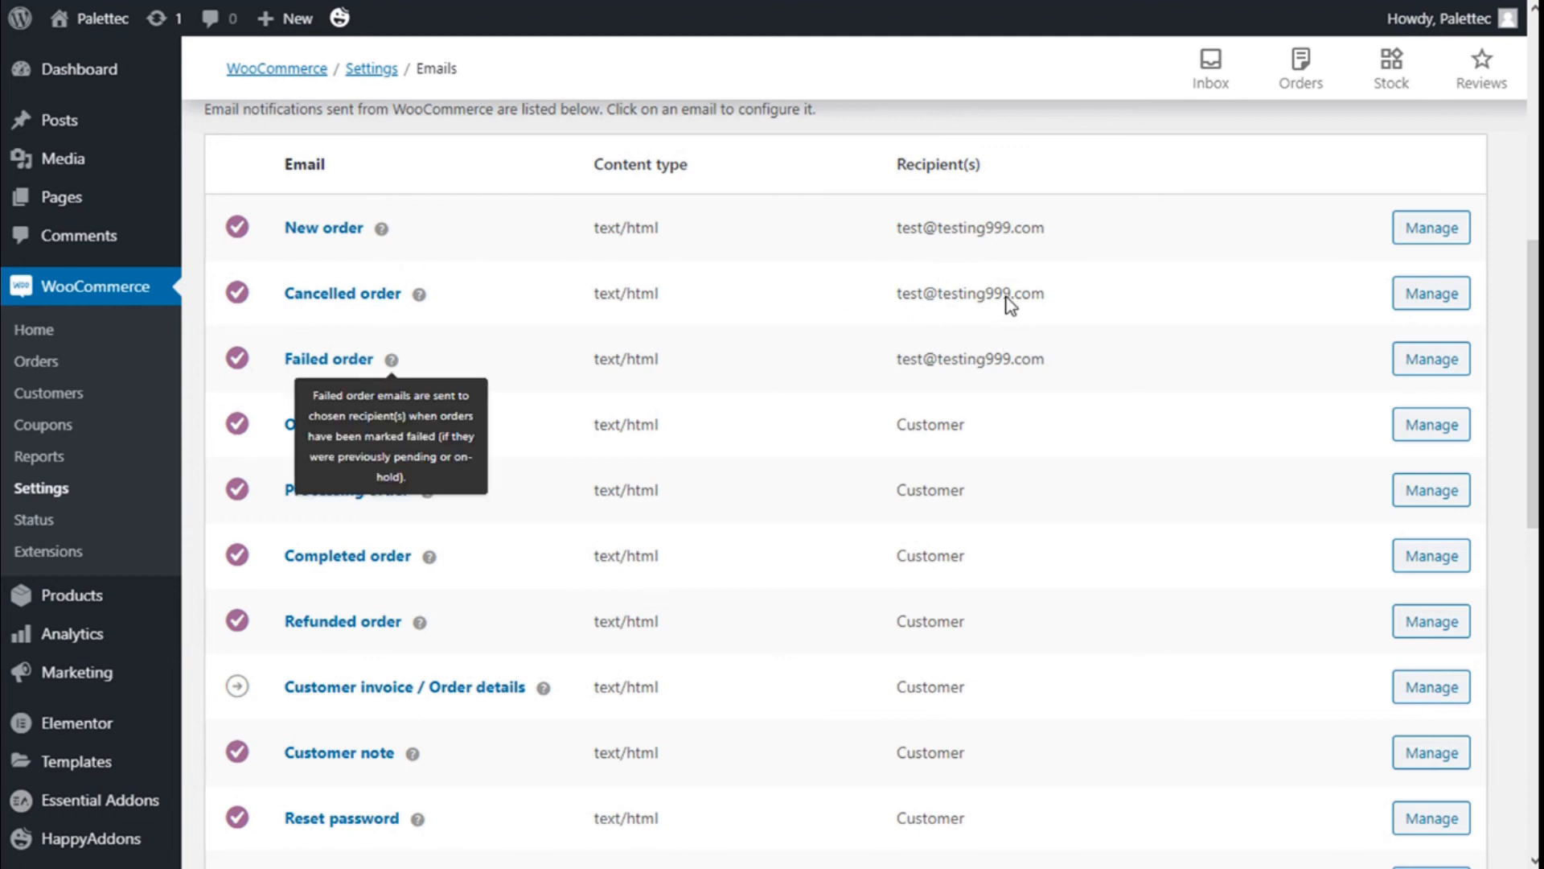
# Review the email sender options and the email template settings, reading the explanations of the header image and footer text
pyautogui.scroll(-3, 1006, 276)
pyautogui.scroll(-7, 977, 383)
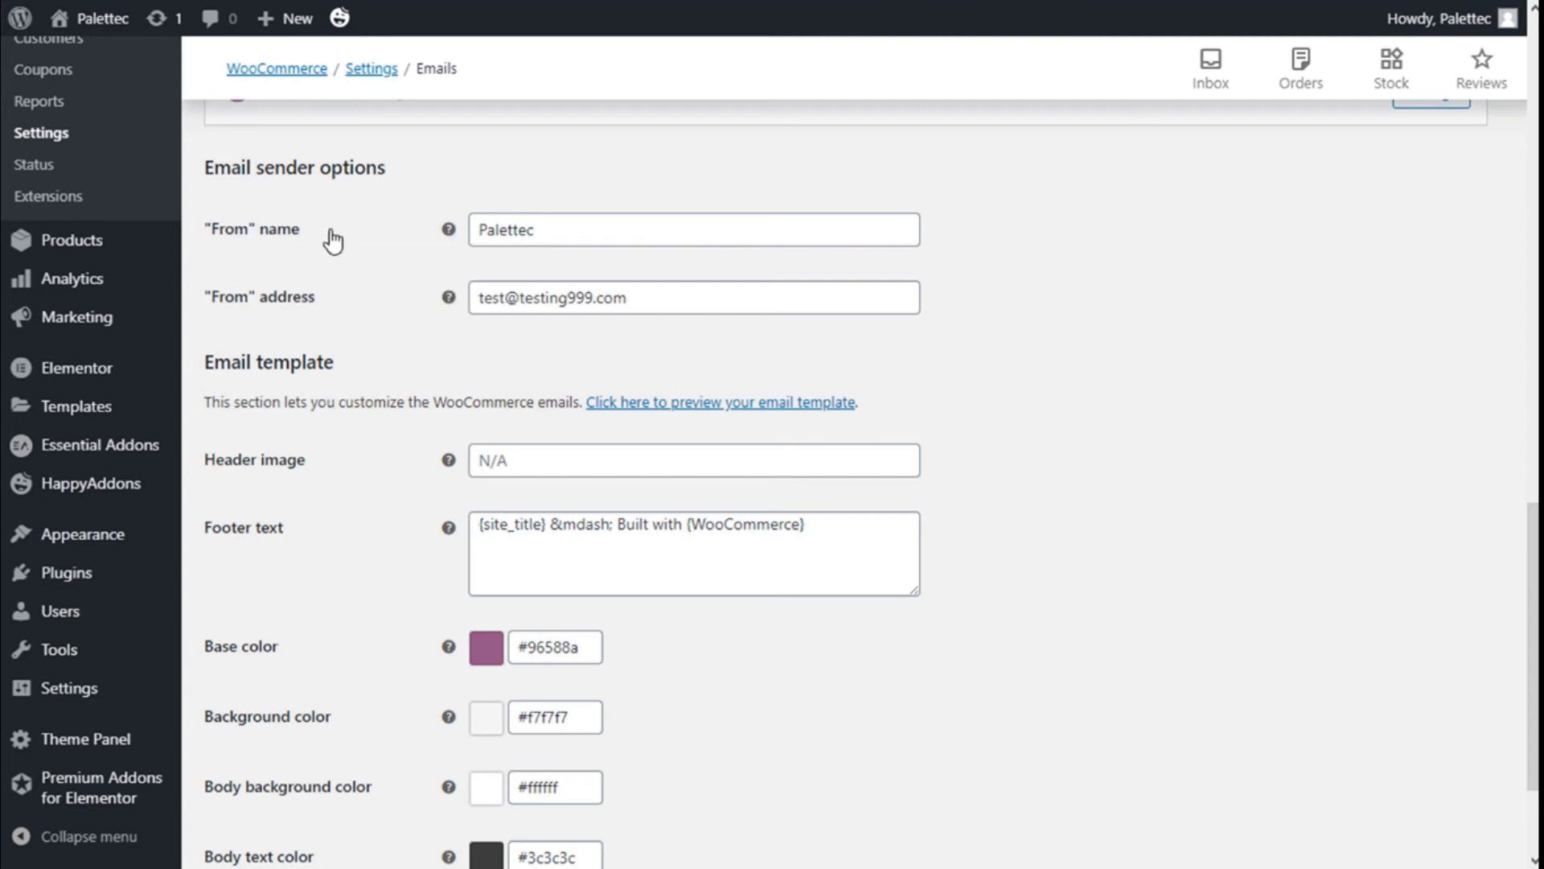
pyautogui.scroll(-2, 335, 241)
pyautogui.scroll(-1, 288, 263)
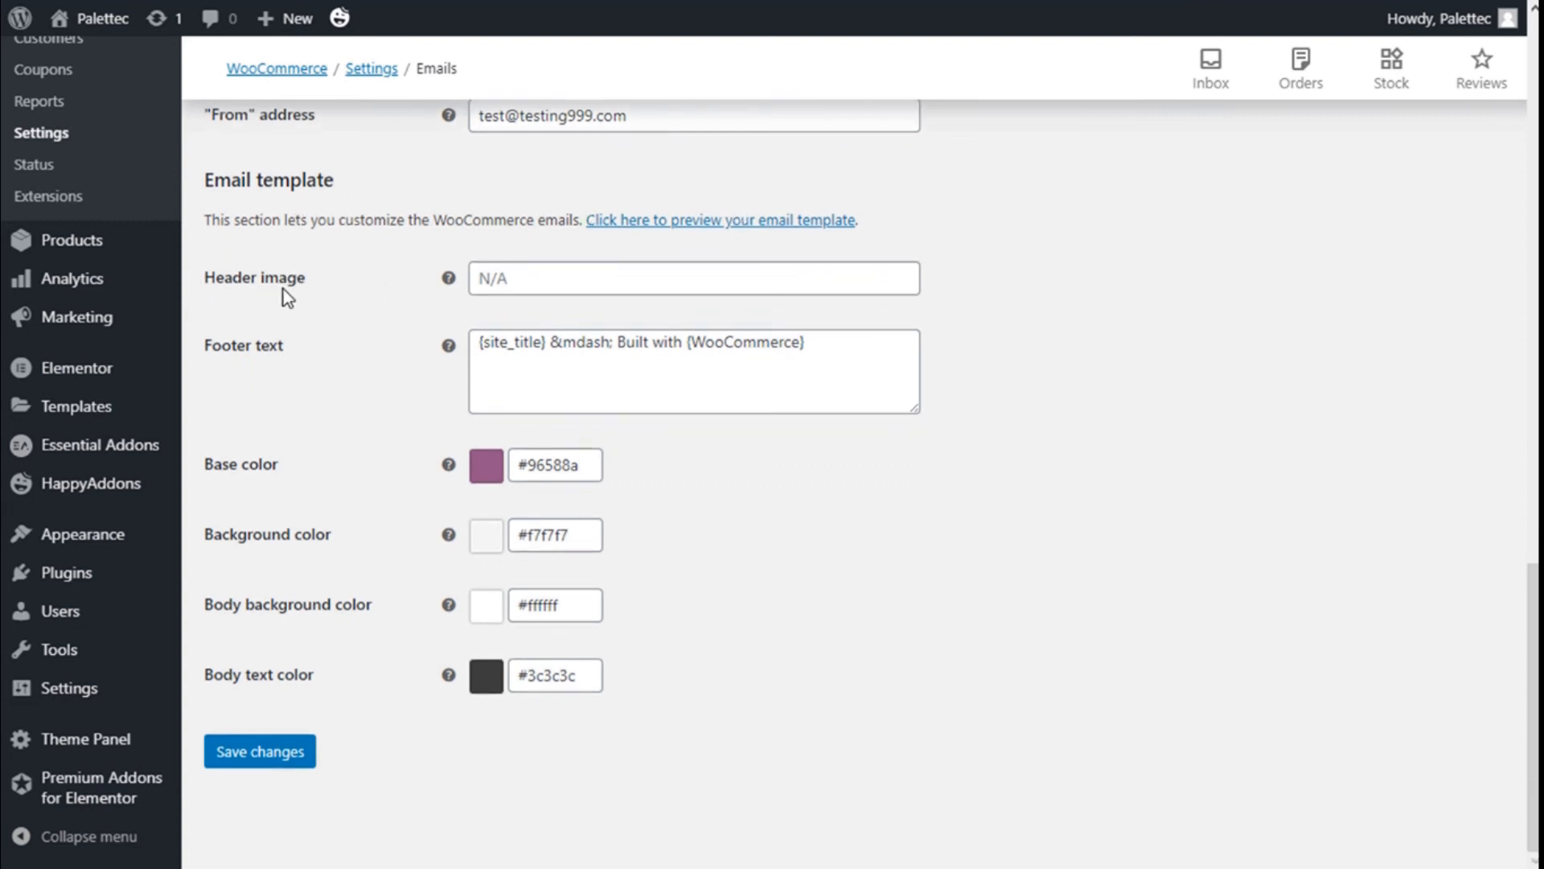
pyautogui.moveTo(448, 279)
pyautogui.moveTo(448, 345)
# Open the Integration settings and review the MaxMind Geolocation license key and database file path options
pyautogui.scroll(10, 726, 695)
pyautogui.scroll(8, 726, 695)
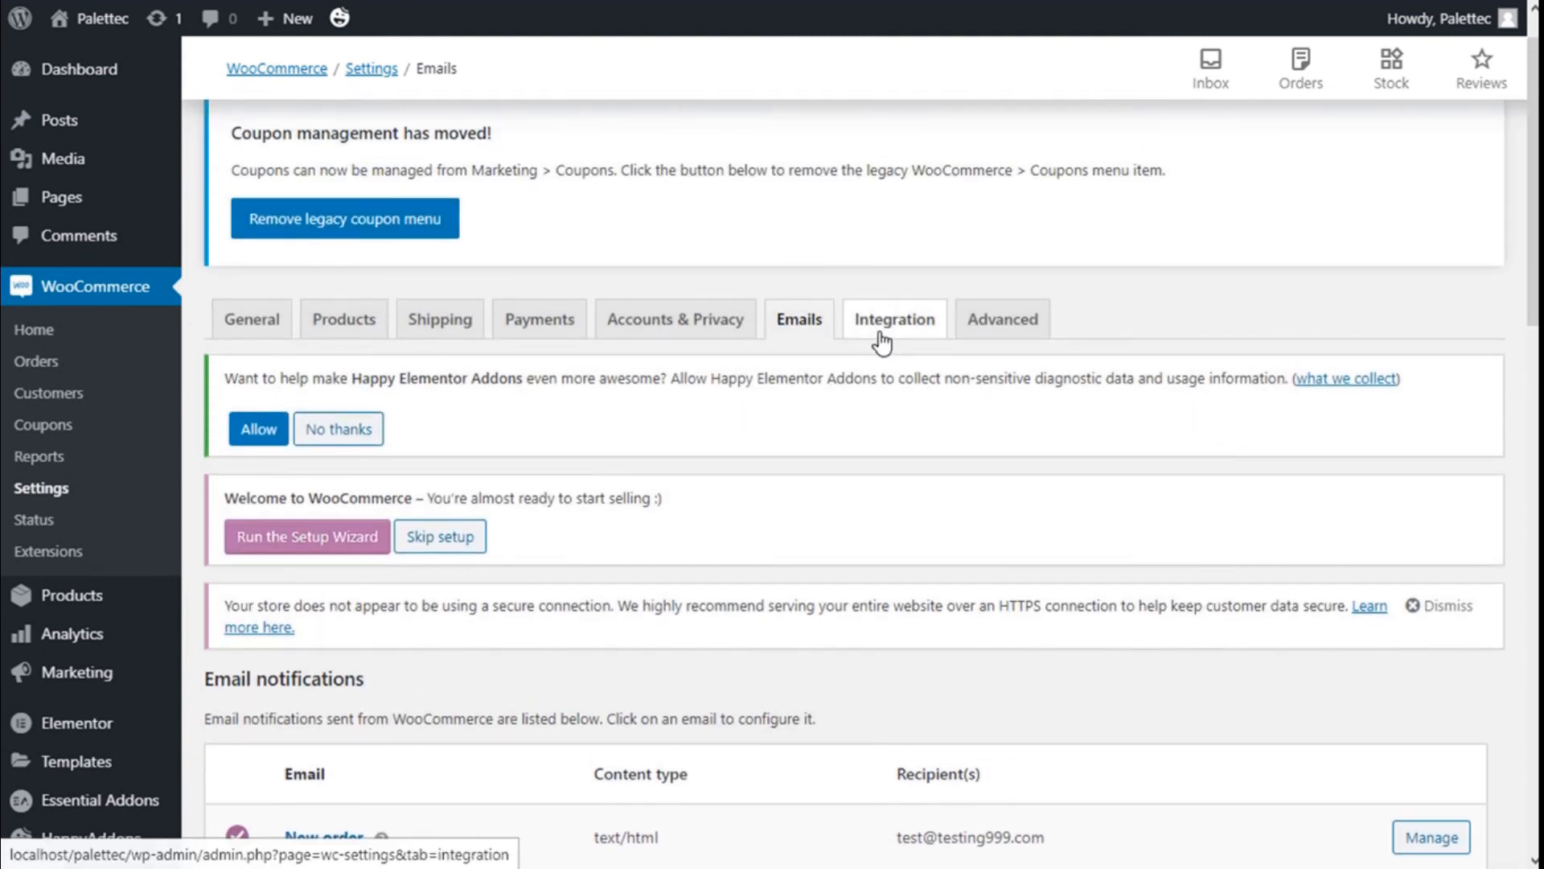
pyautogui.click(883, 338)
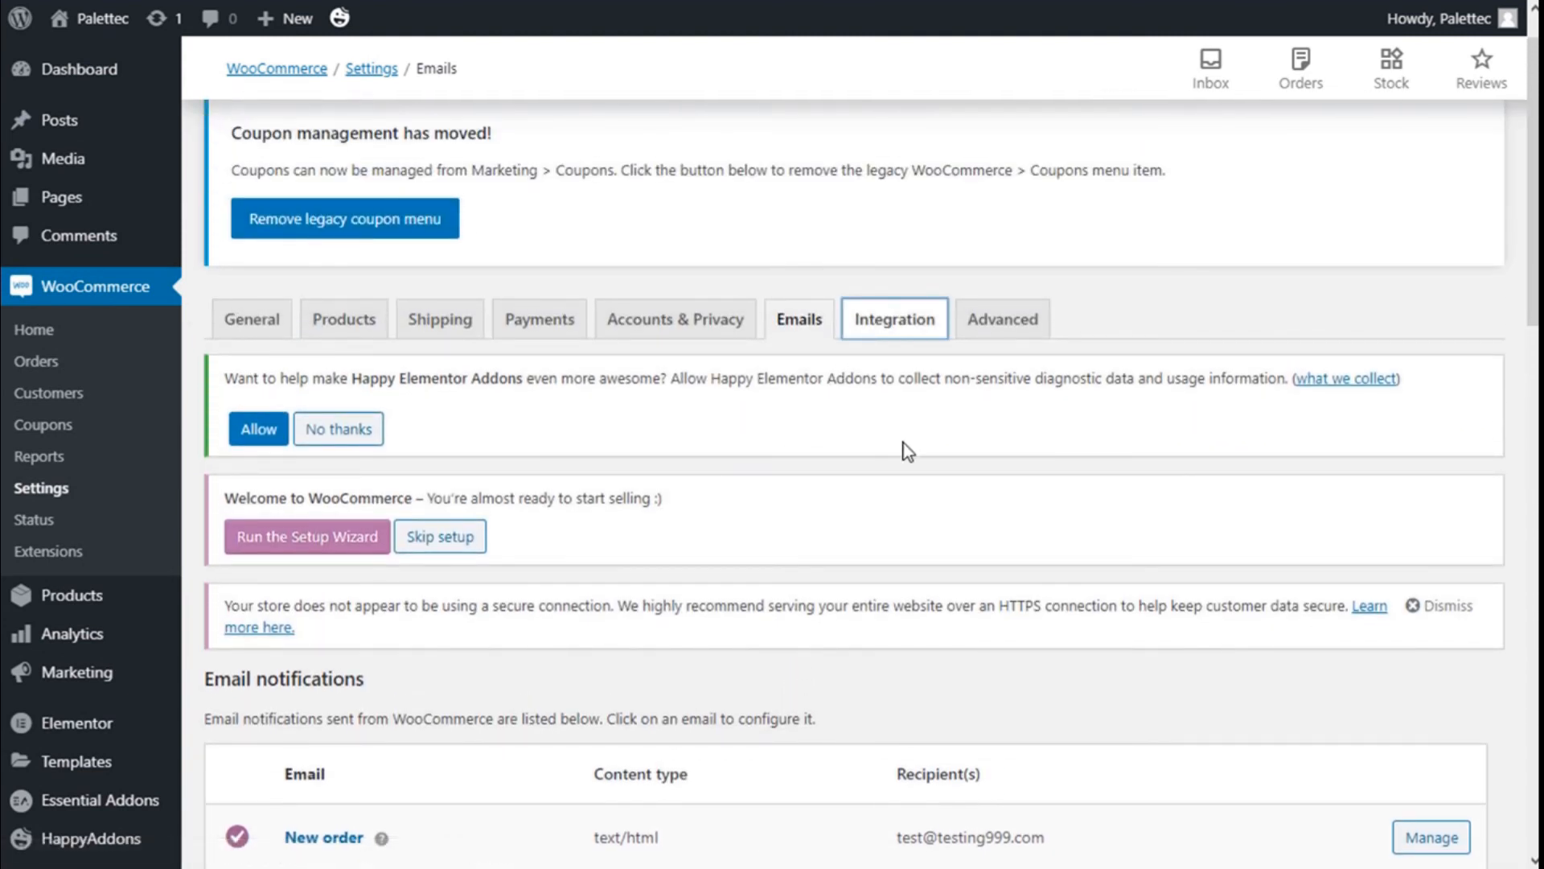
pyautogui.scroll(-4, 904, 448)
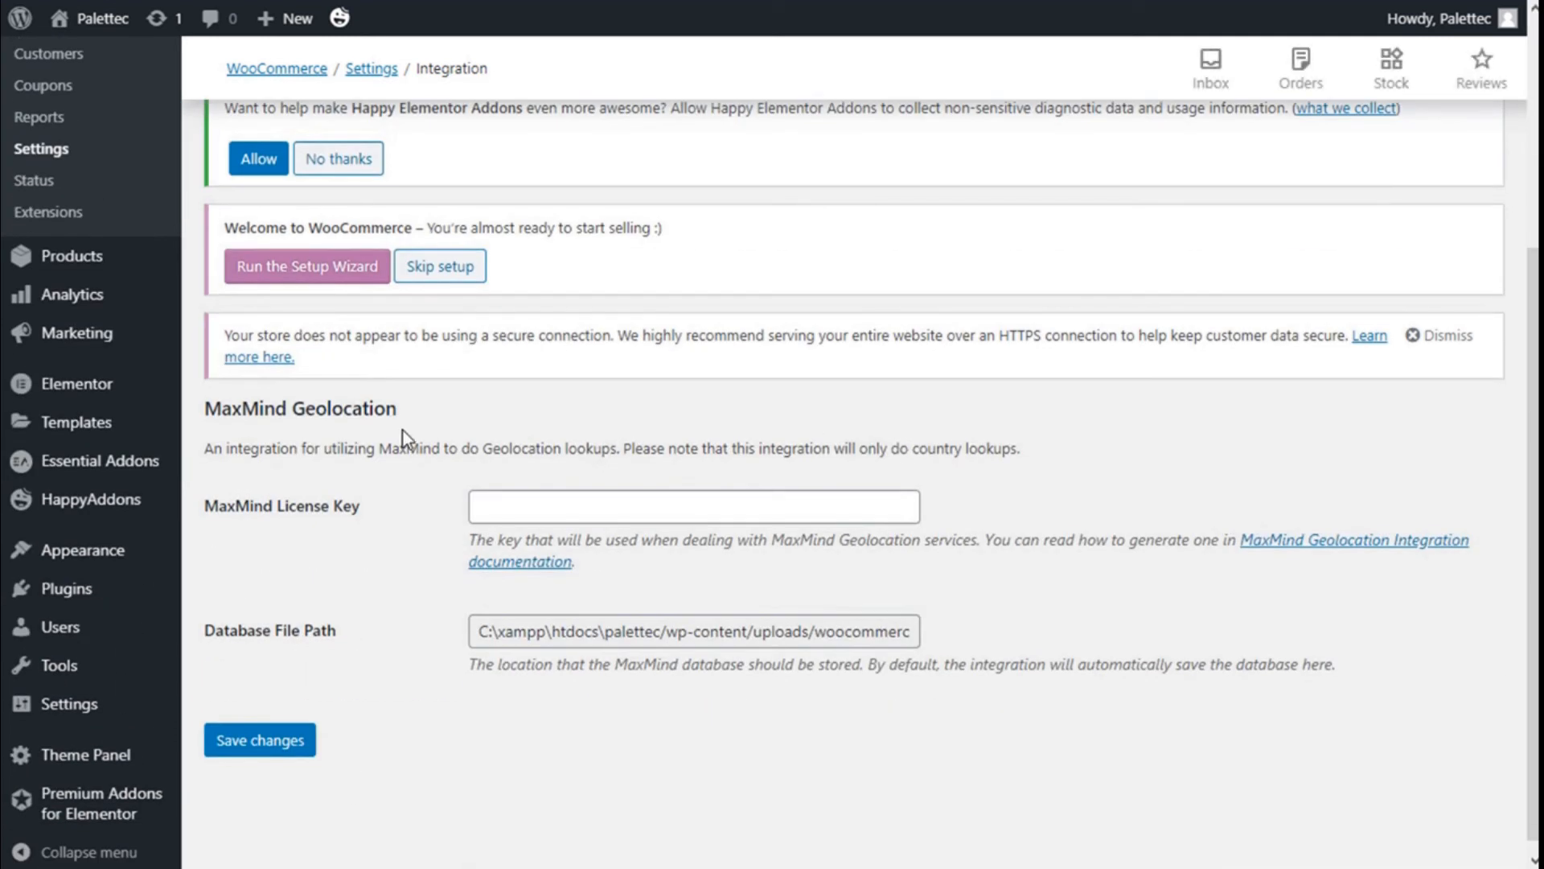
pyautogui.scroll(-1, 316, 404)
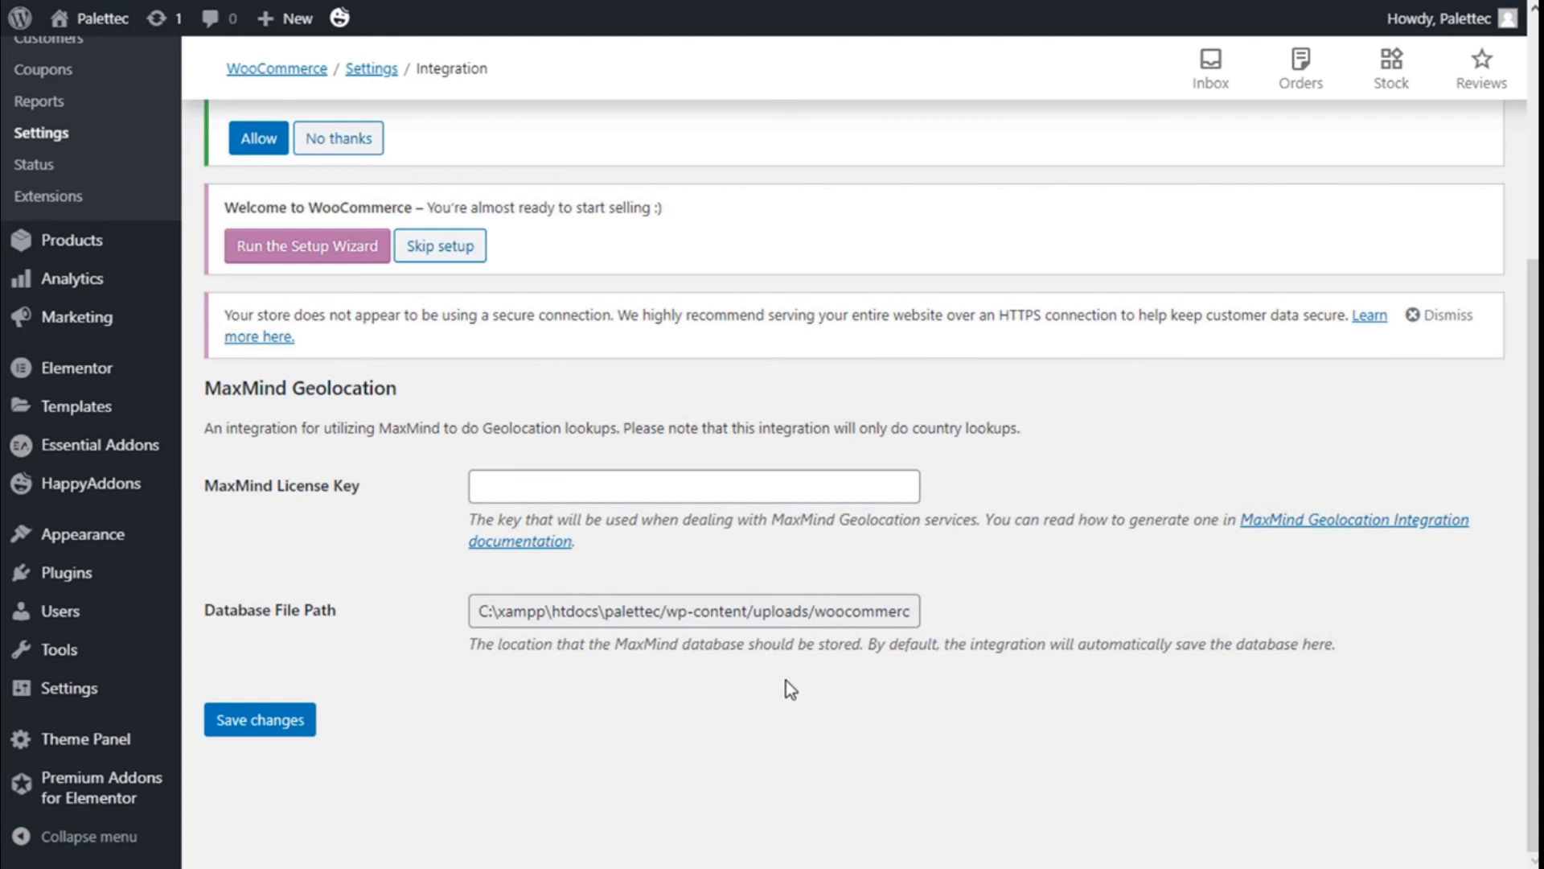
# Open the Advanced settings and review the page setup options for cart, checkout, account, terms and secure checkout
pyautogui.scroll(3, 1040, 677)
pyautogui.scroll(2, 863, 544)
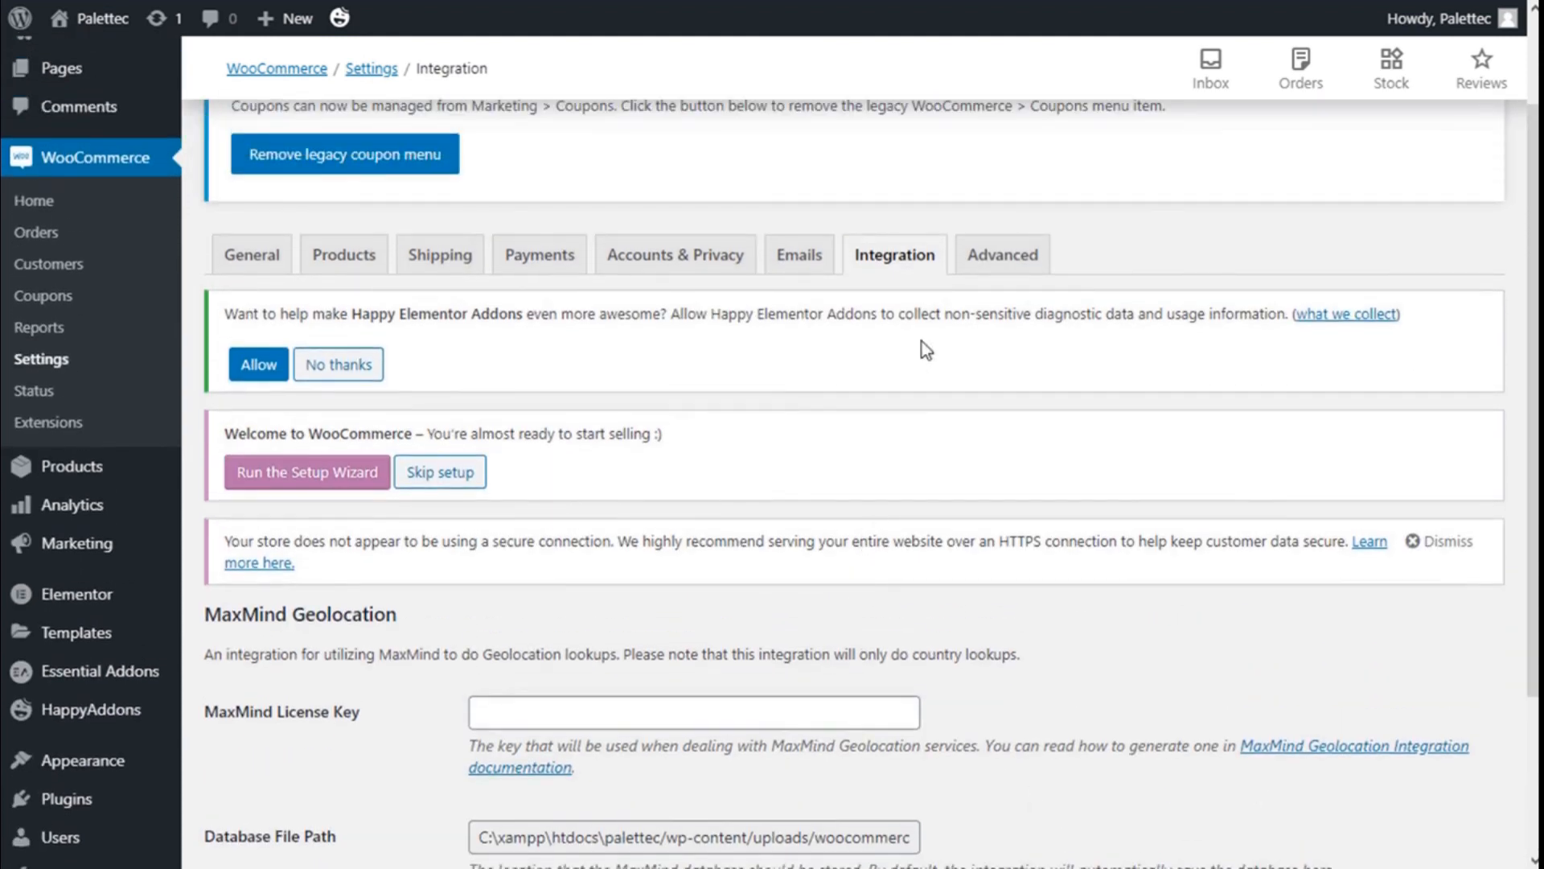
pyautogui.click(1004, 256)
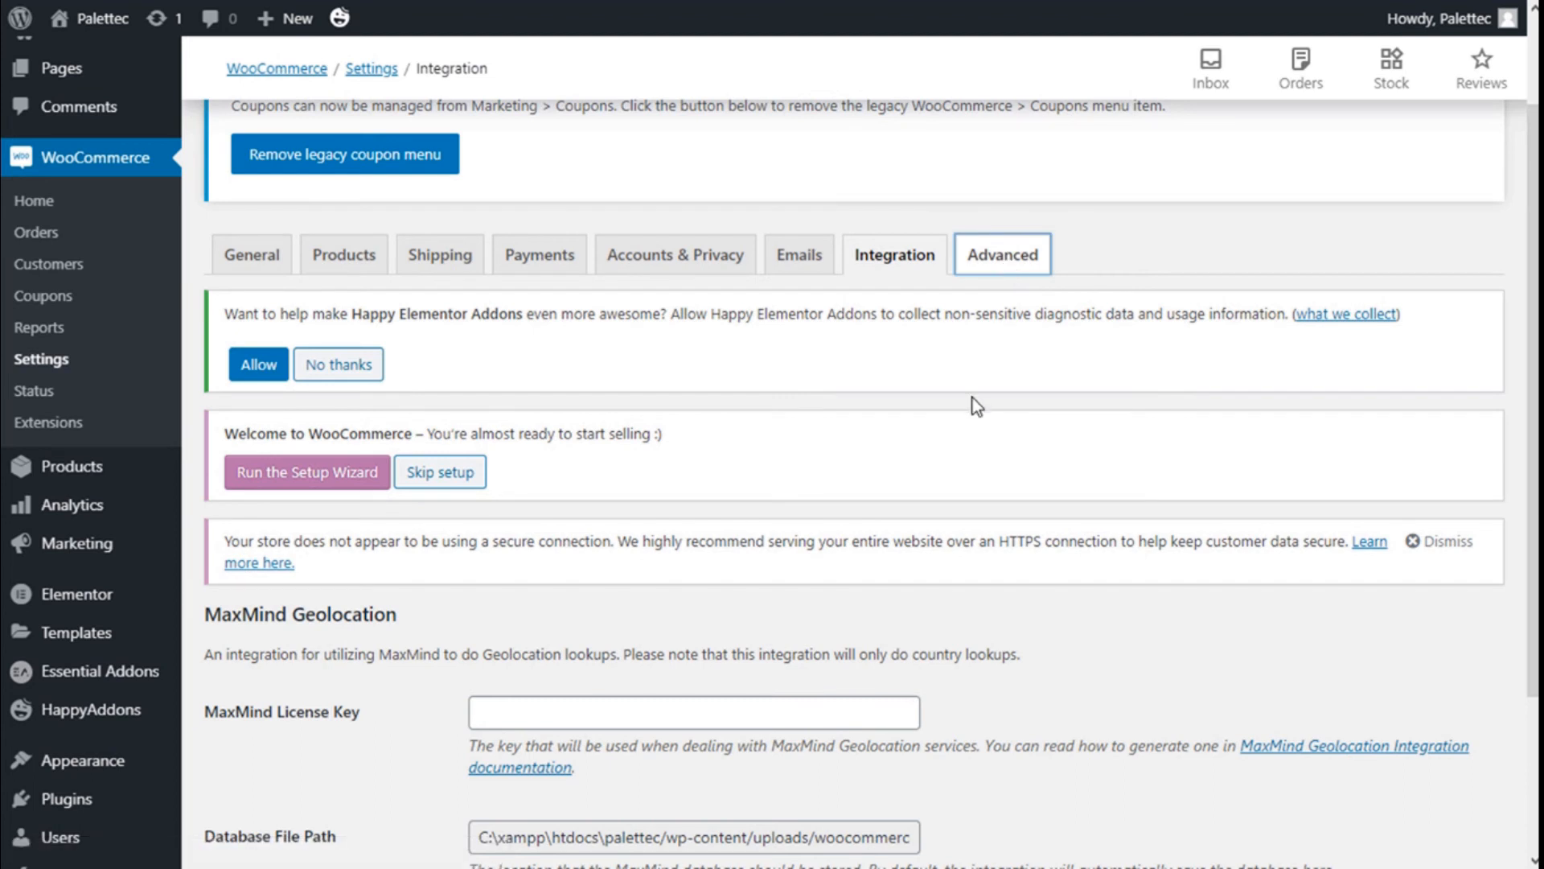
pyautogui.scroll(-2, 973, 397)
pyautogui.scroll(-4, 972, 397)
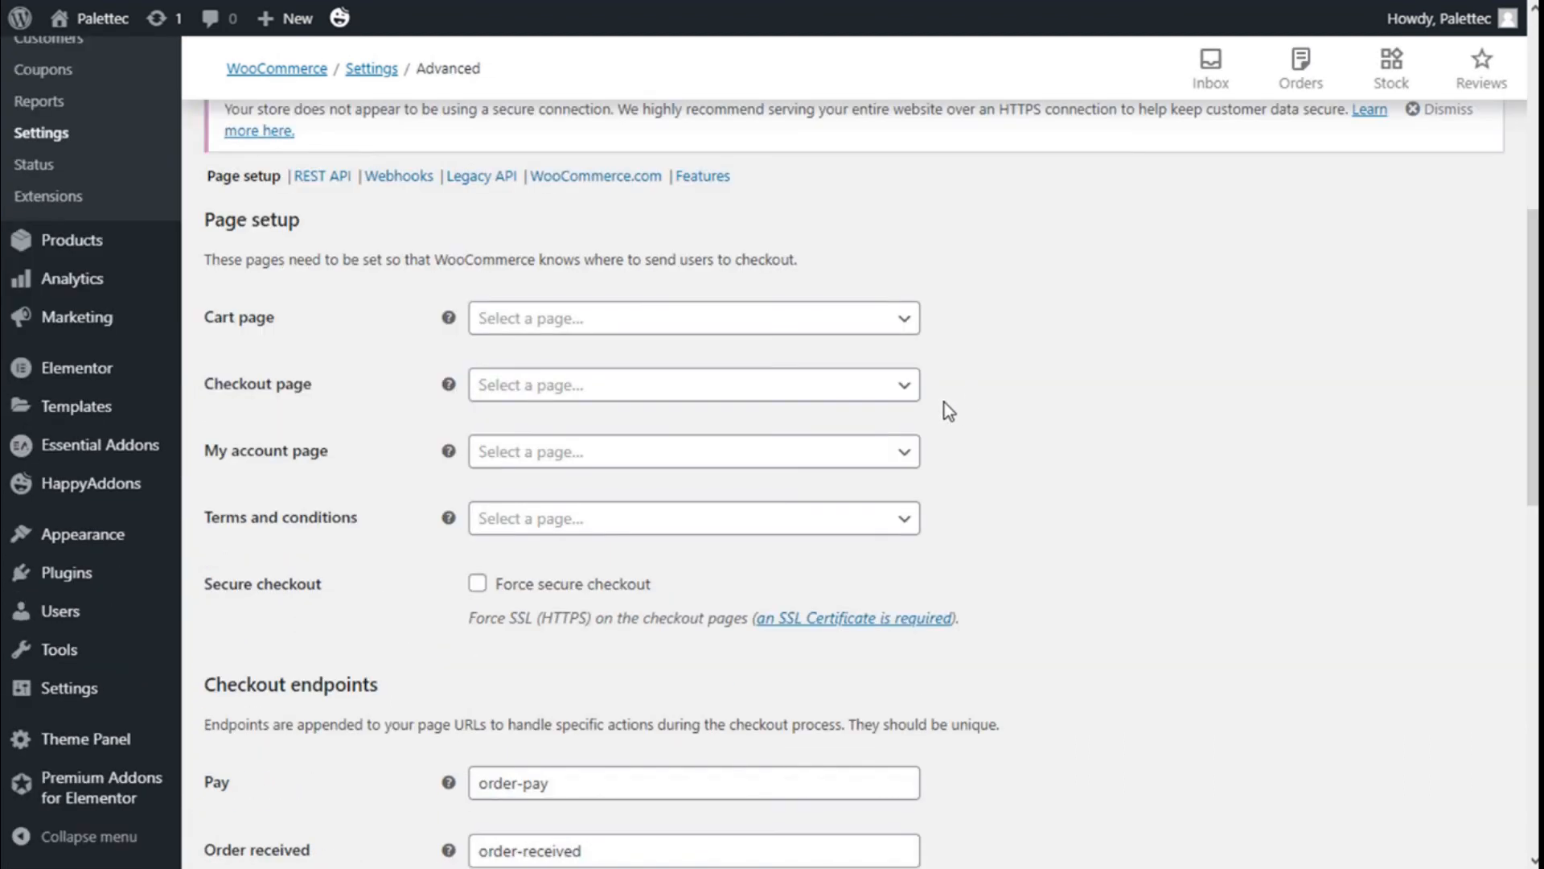
pyautogui.scroll(-1, 288, 252)
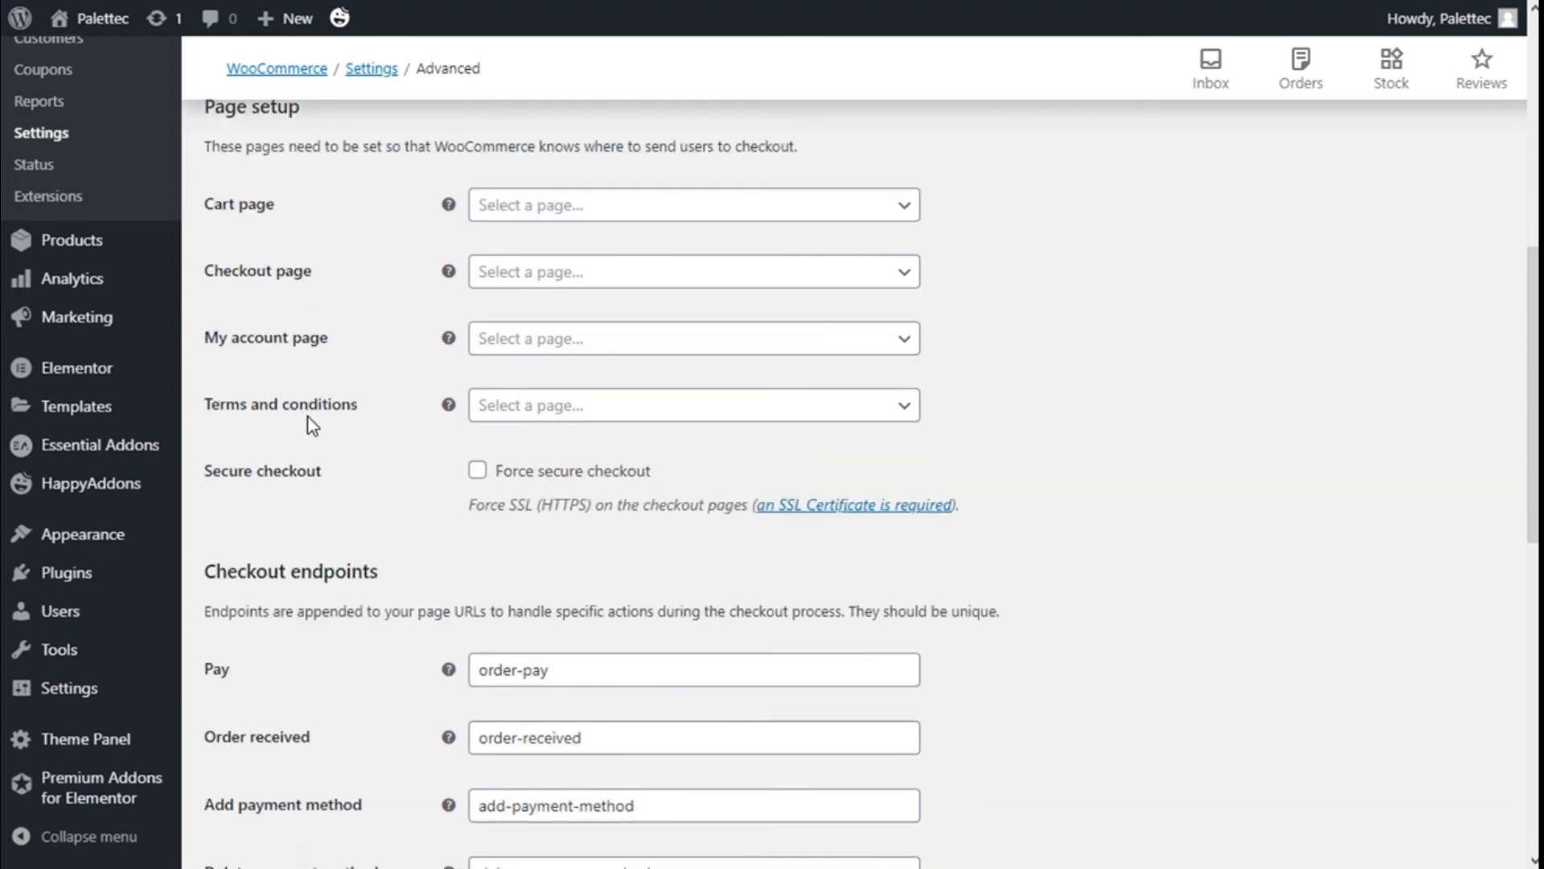
pyautogui.scroll(-2, 403, 401)
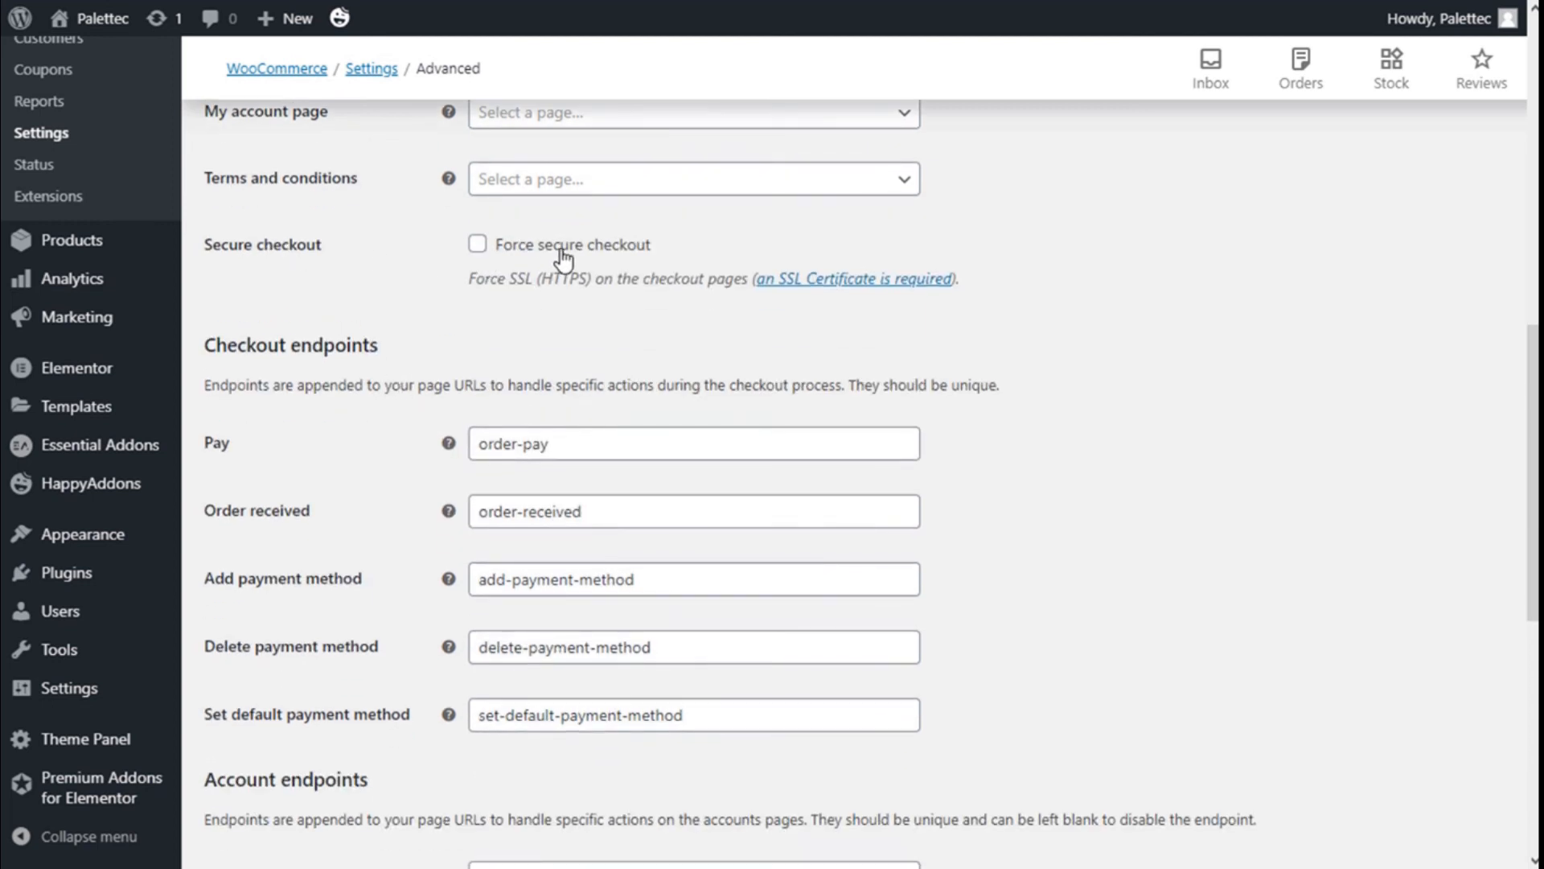
# Review the checkout endpoints and account endpoints in the Advanced page setup
pyautogui.scroll(-1, 563, 259)
pyautogui.scroll(-1, 344, 241)
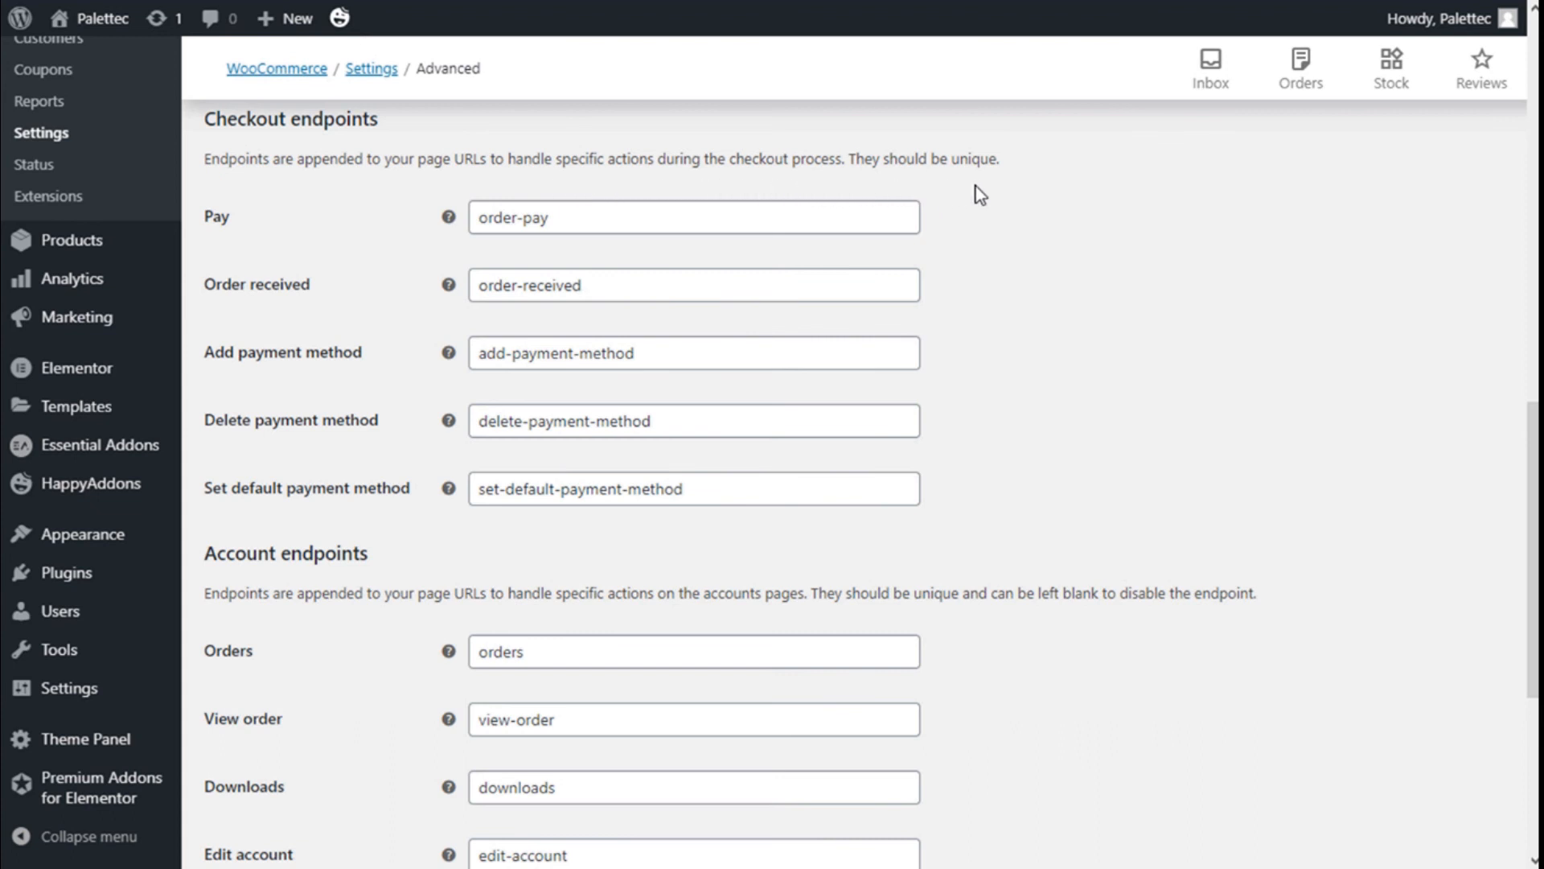
pyautogui.scroll(-1, 717, 210)
pyautogui.scroll(2, 624, 207)
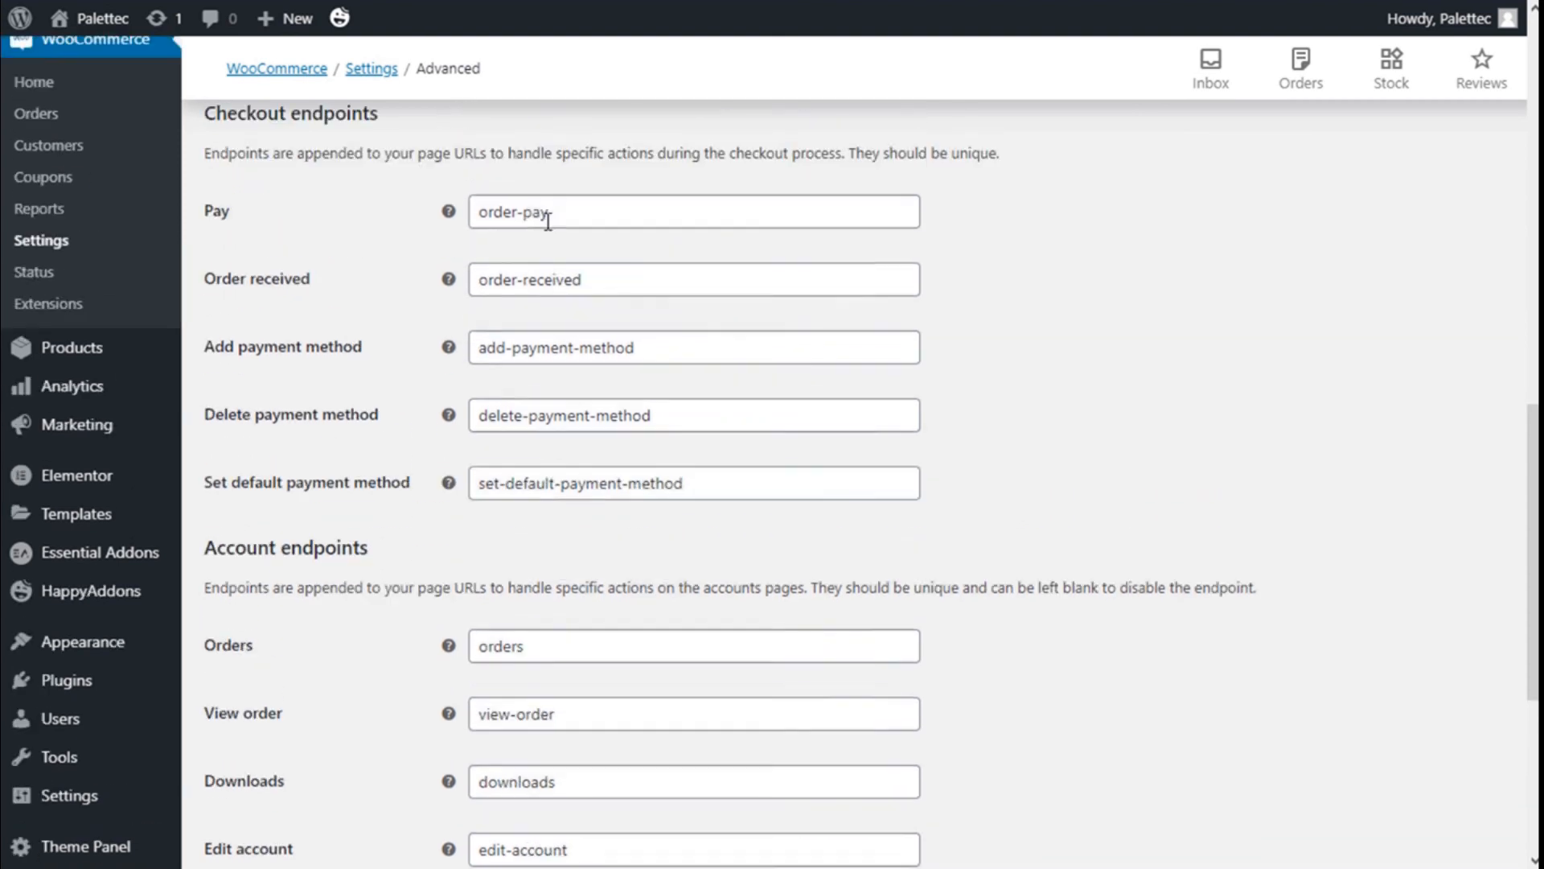
pyautogui.scroll(-1, 473, 208)
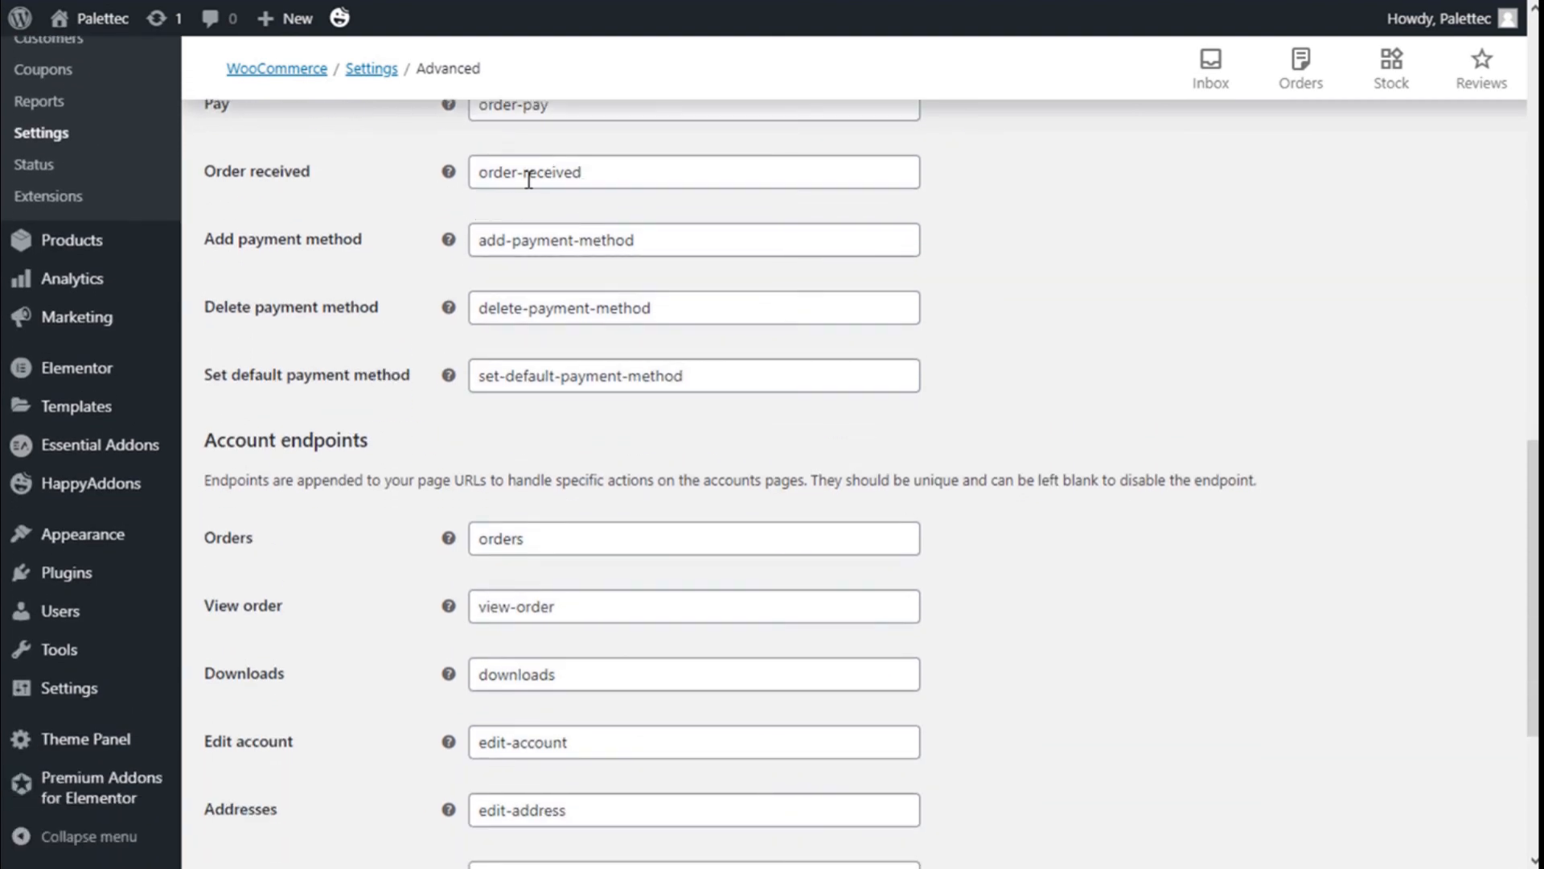
pyautogui.scroll(-1, 414, 190)
pyautogui.scroll(-2, 442, 234)
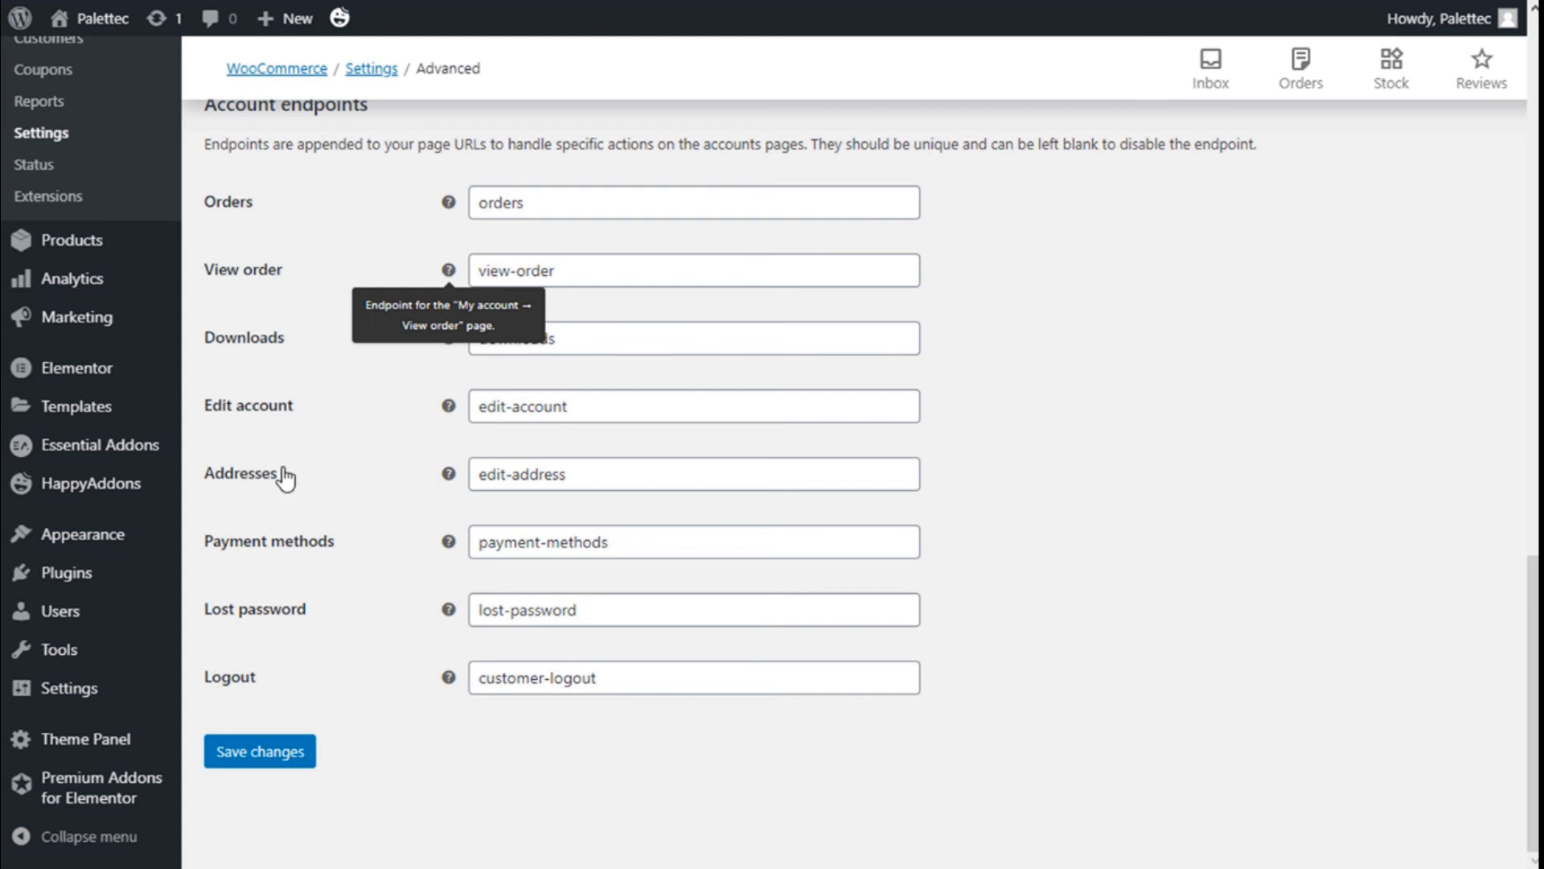
# Open the REST API section of the Advanced settings and read what API keys are used for
pyautogui.scroll(10, 303, 653)
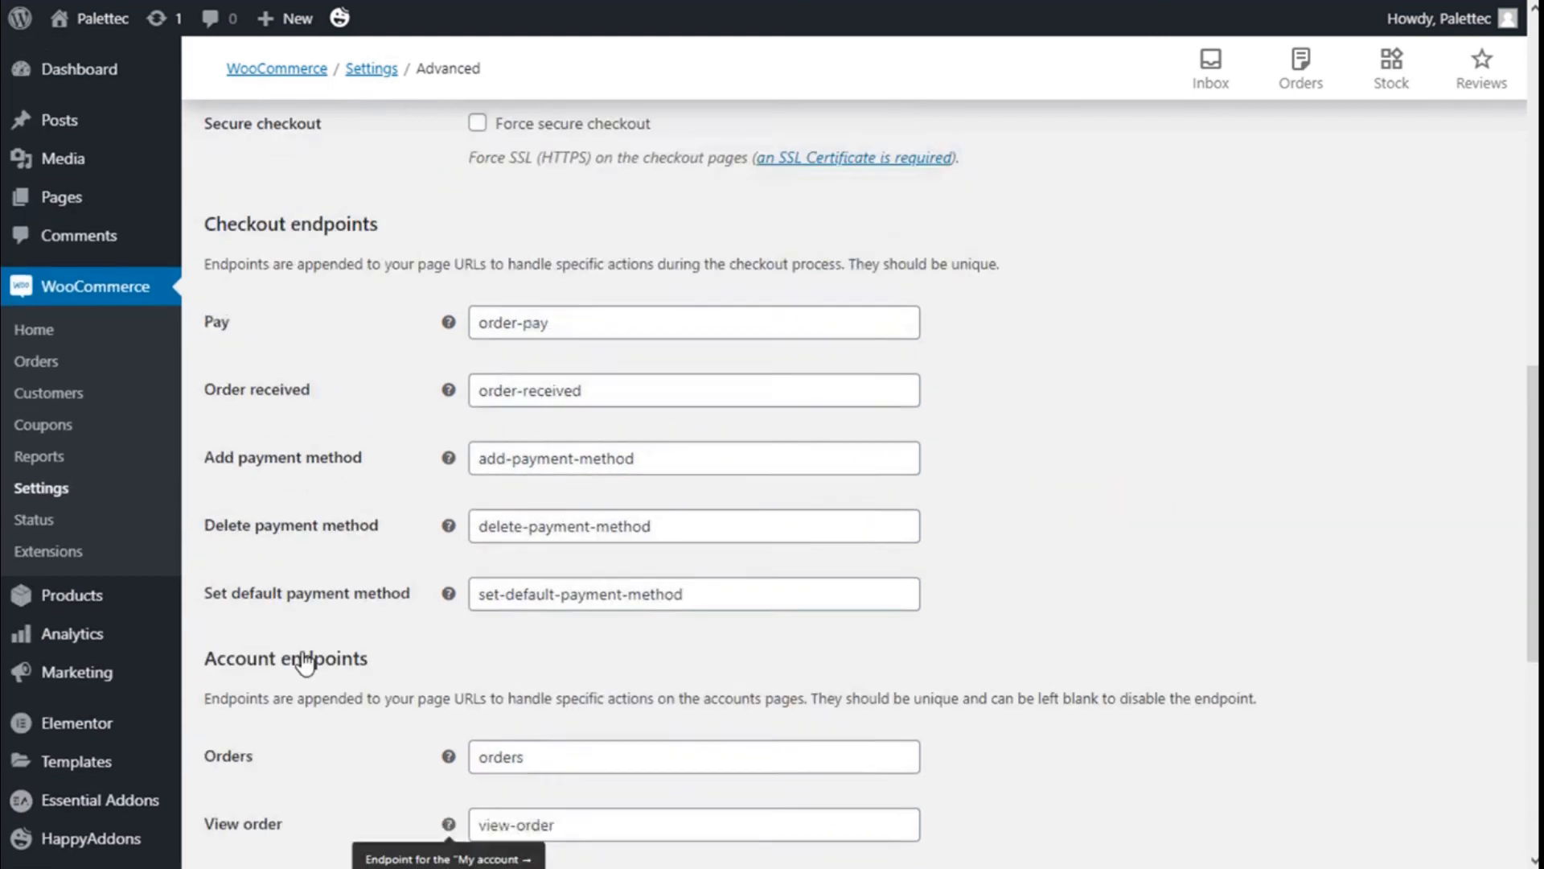
pyautogui.scroll(6, 304, 659)
pyautogui.scroll(-2, 302, 653)
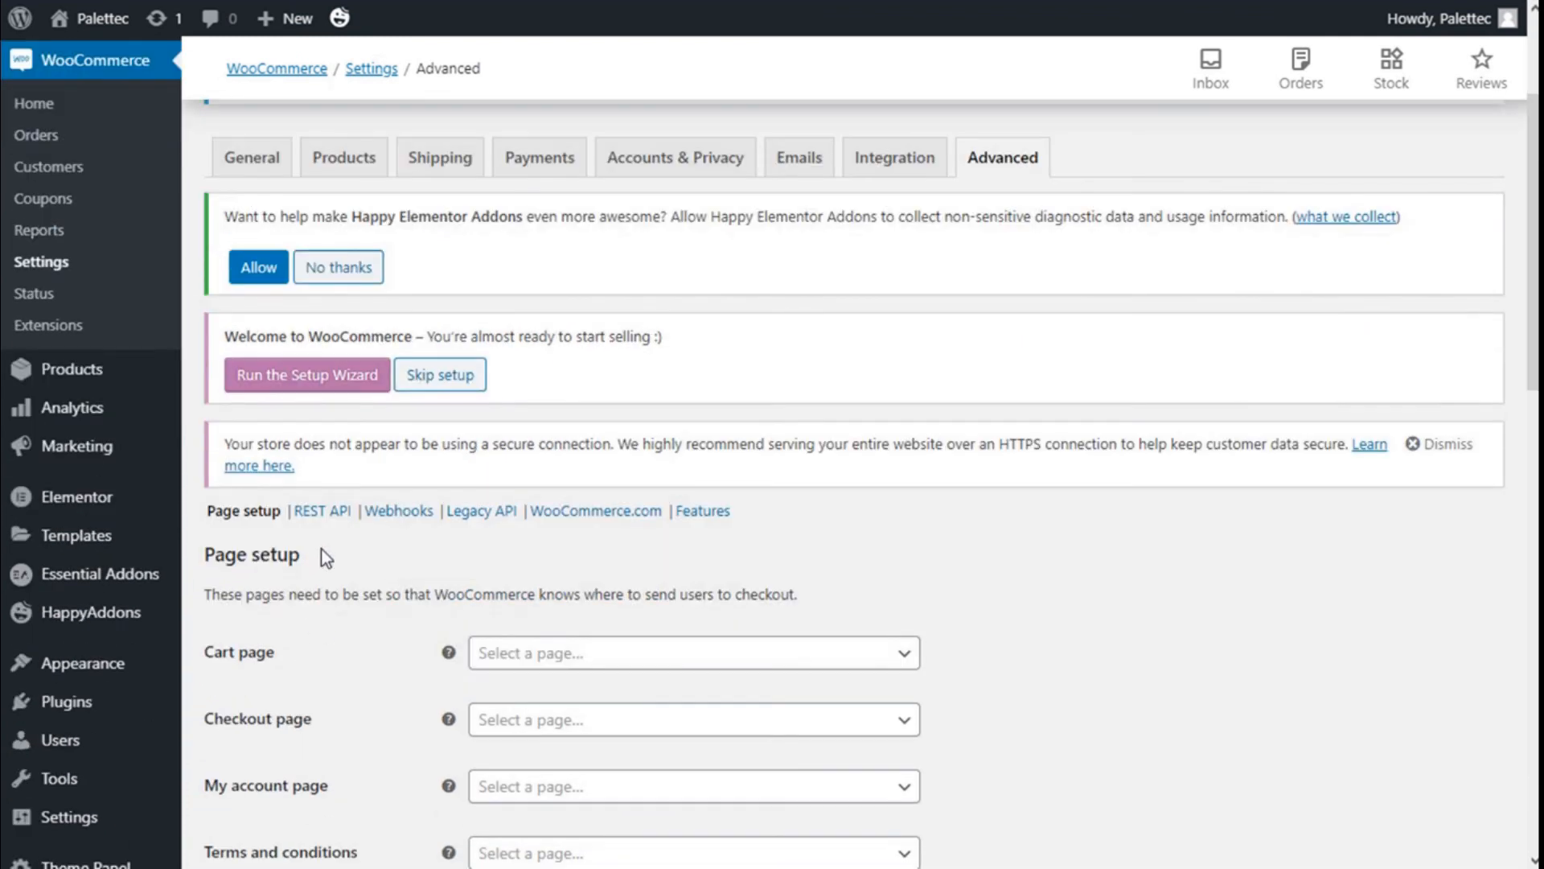
pyautogui.click(325, 512)
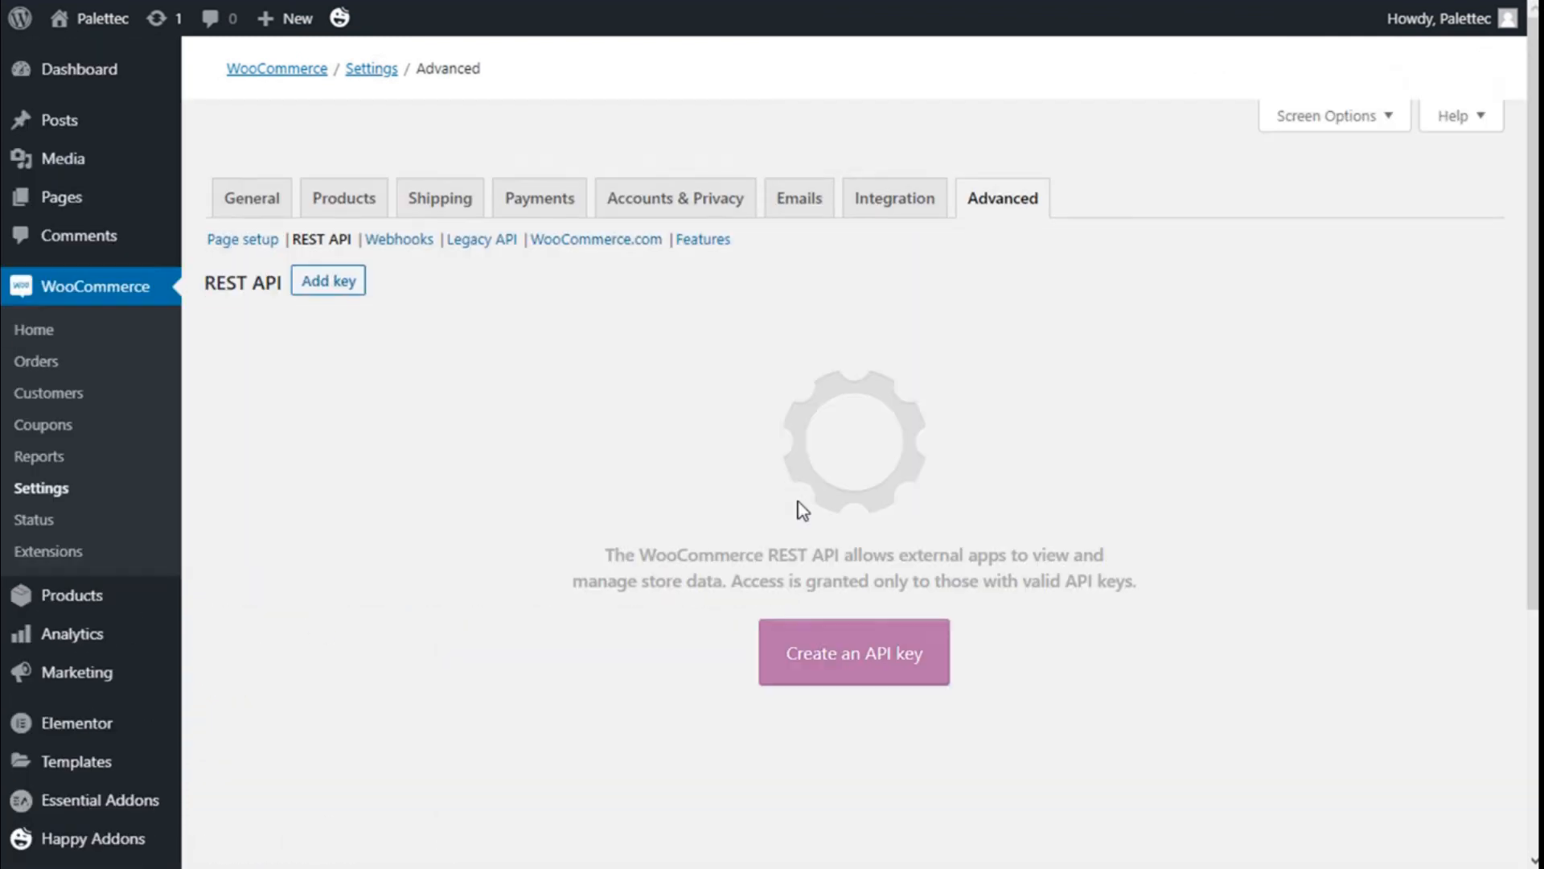
pyautogui.scroll(-5, 799, 502)
pyautogui.scroll(-1, 571, 502)
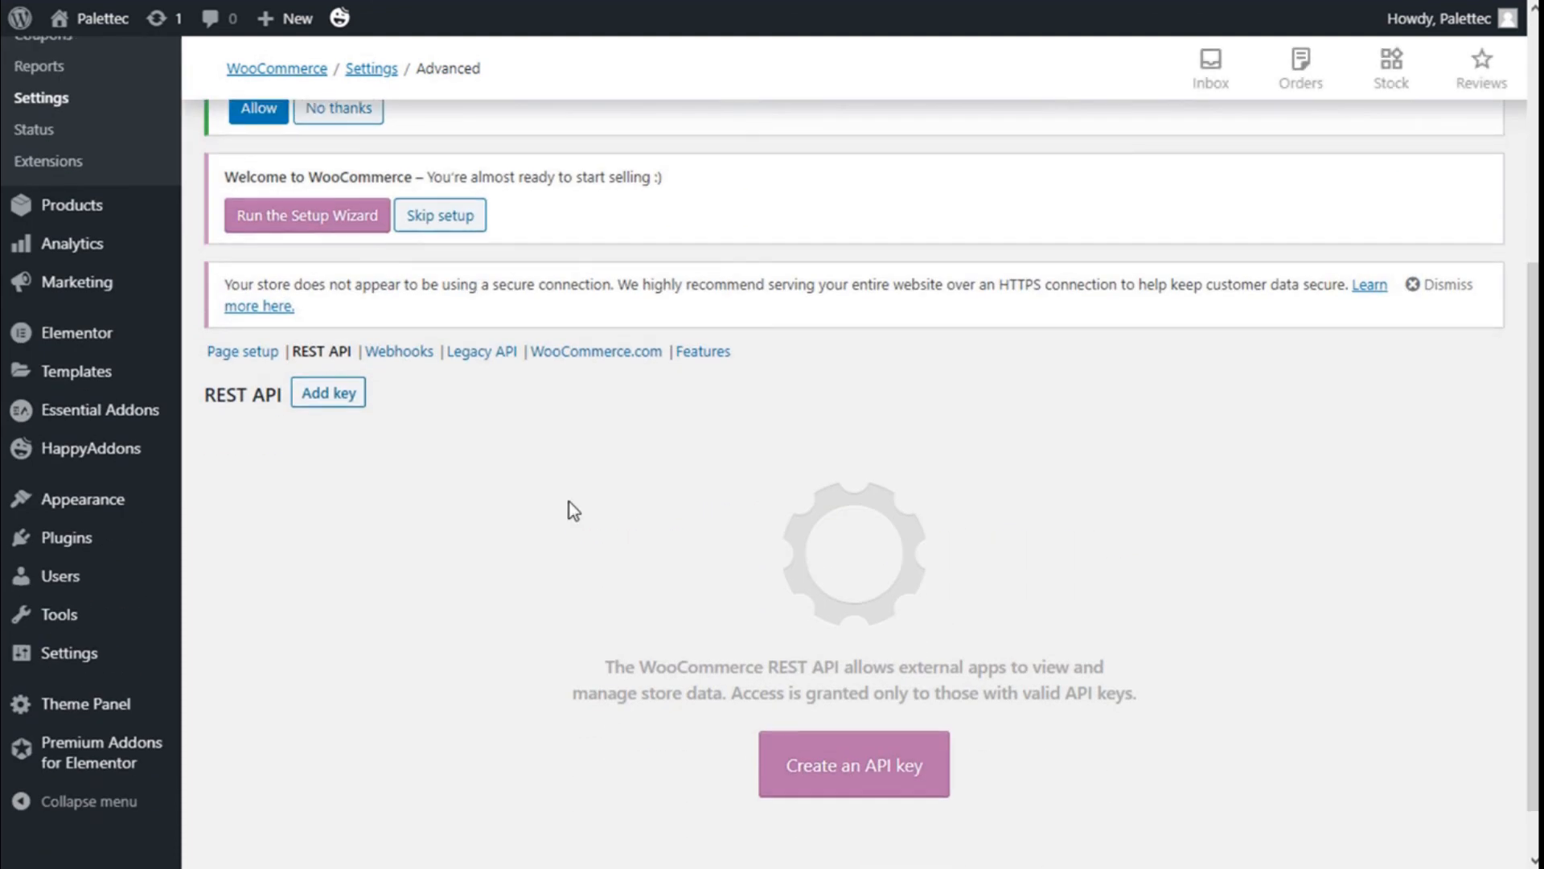
pyautogui.scroll(-1, 568, 510)
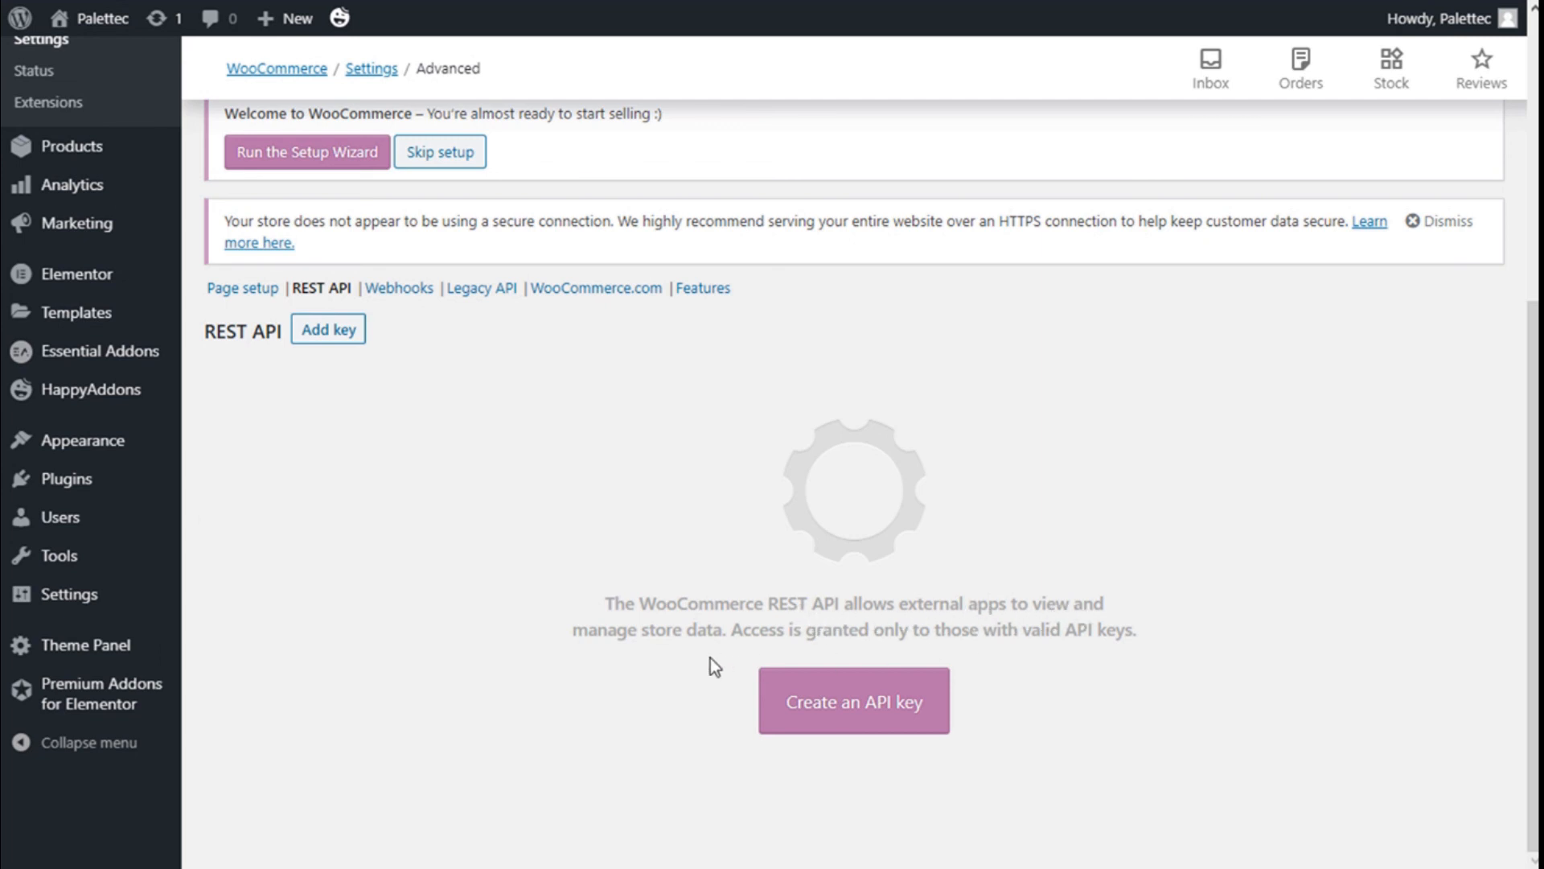
# View the Webhooks section and the Legacy API section of the Advanced settings
pyautogui.click(394, 289)
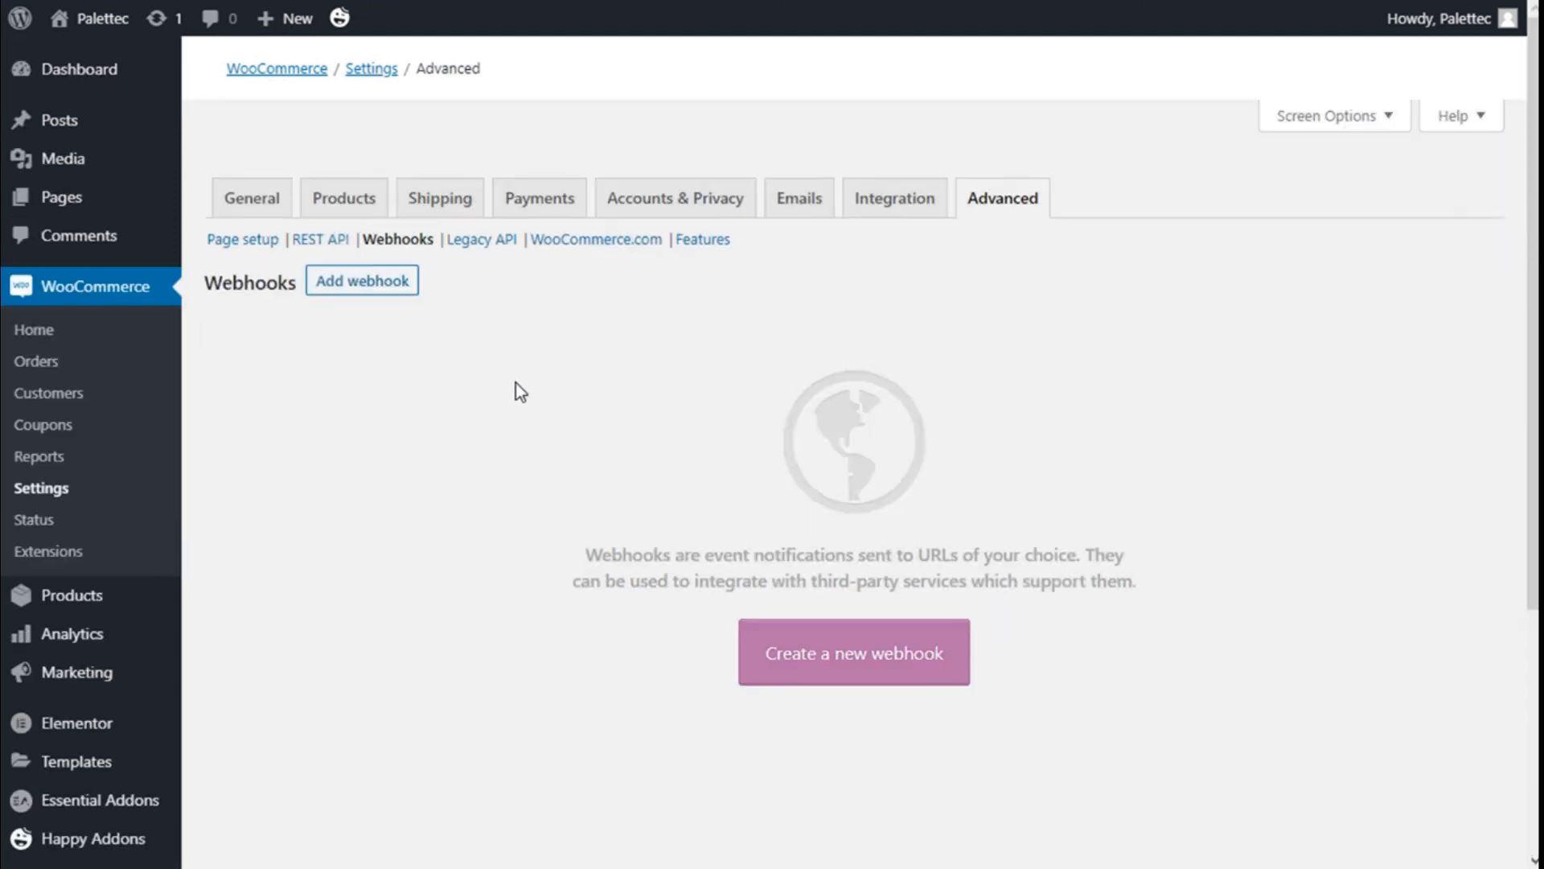
pyautogui.scroll(-7, 517, 390)
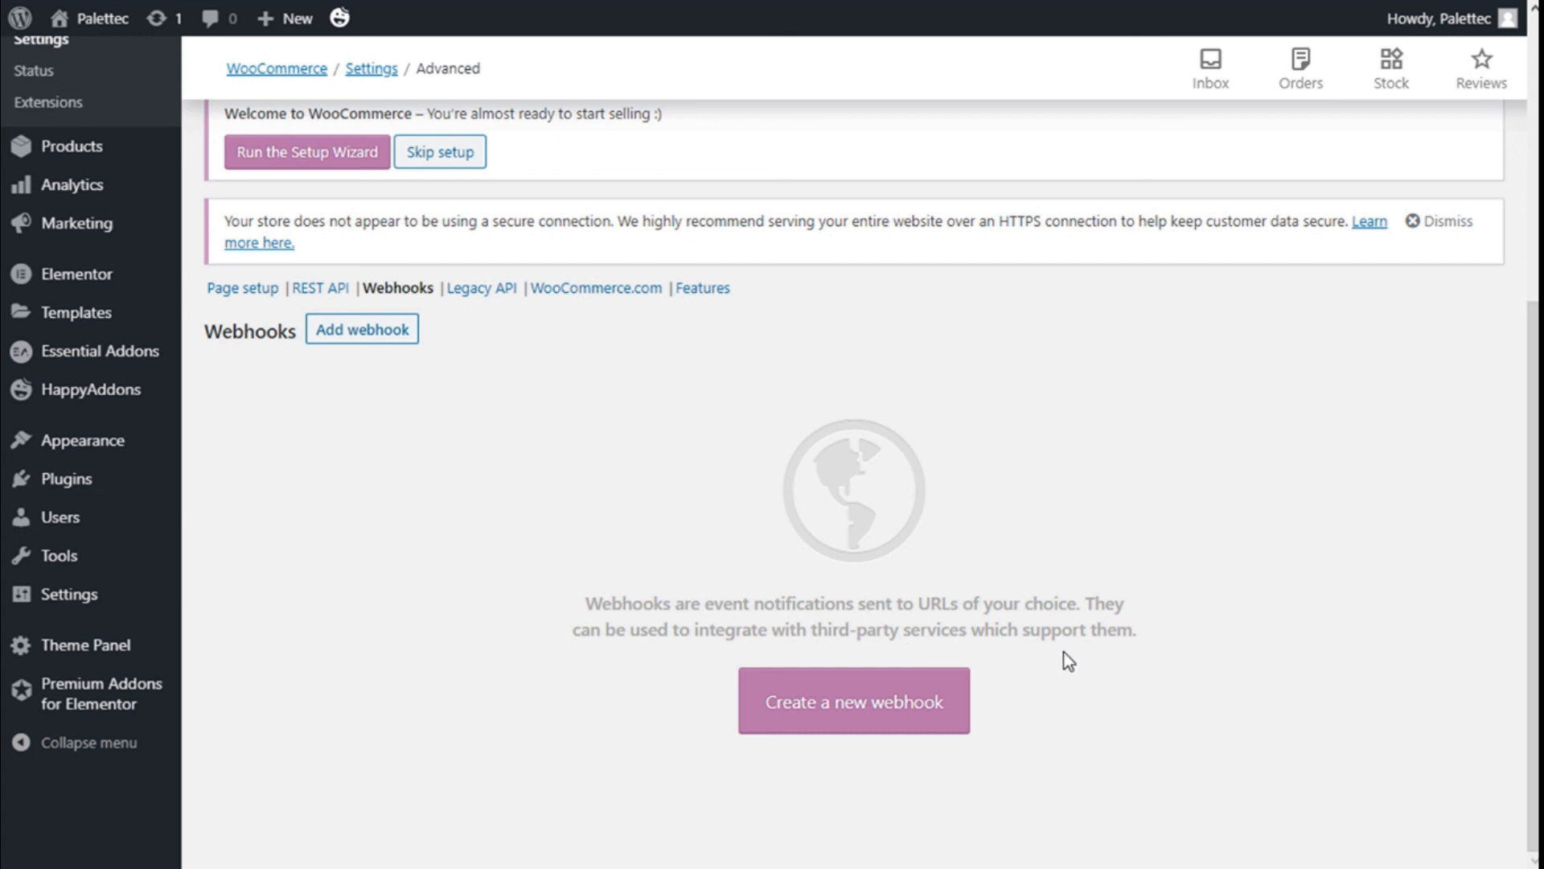
pyautogui.click(485, 291)
pyautogui.scroll(-4, 664, 414)
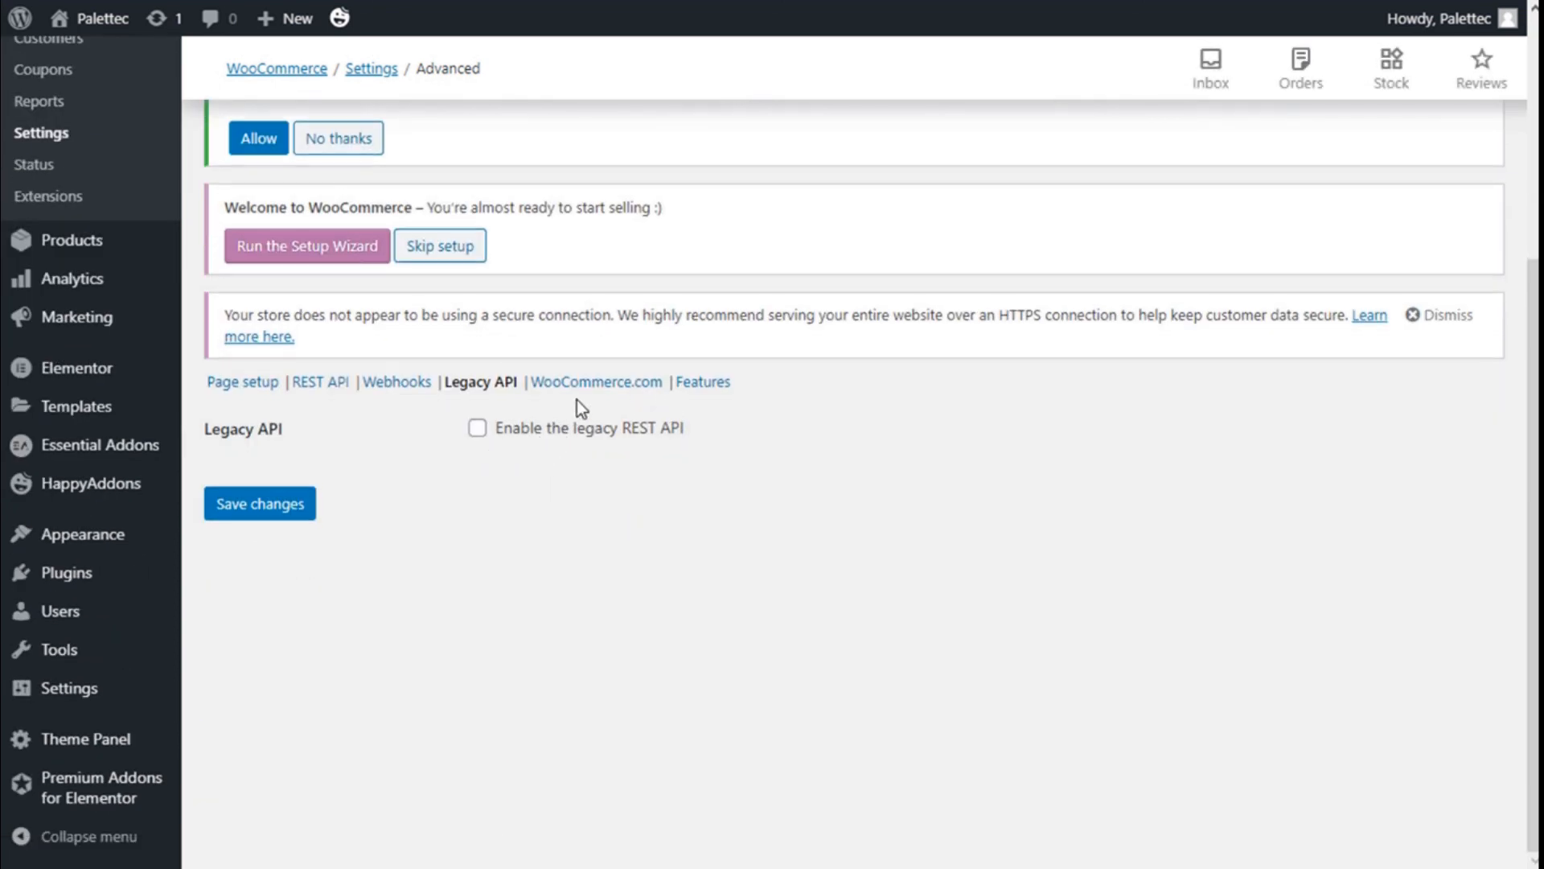
# Open the WooCommerce.com section and review the usage tracking and marketplace suggestions options
pyautogui.click(589, 384)
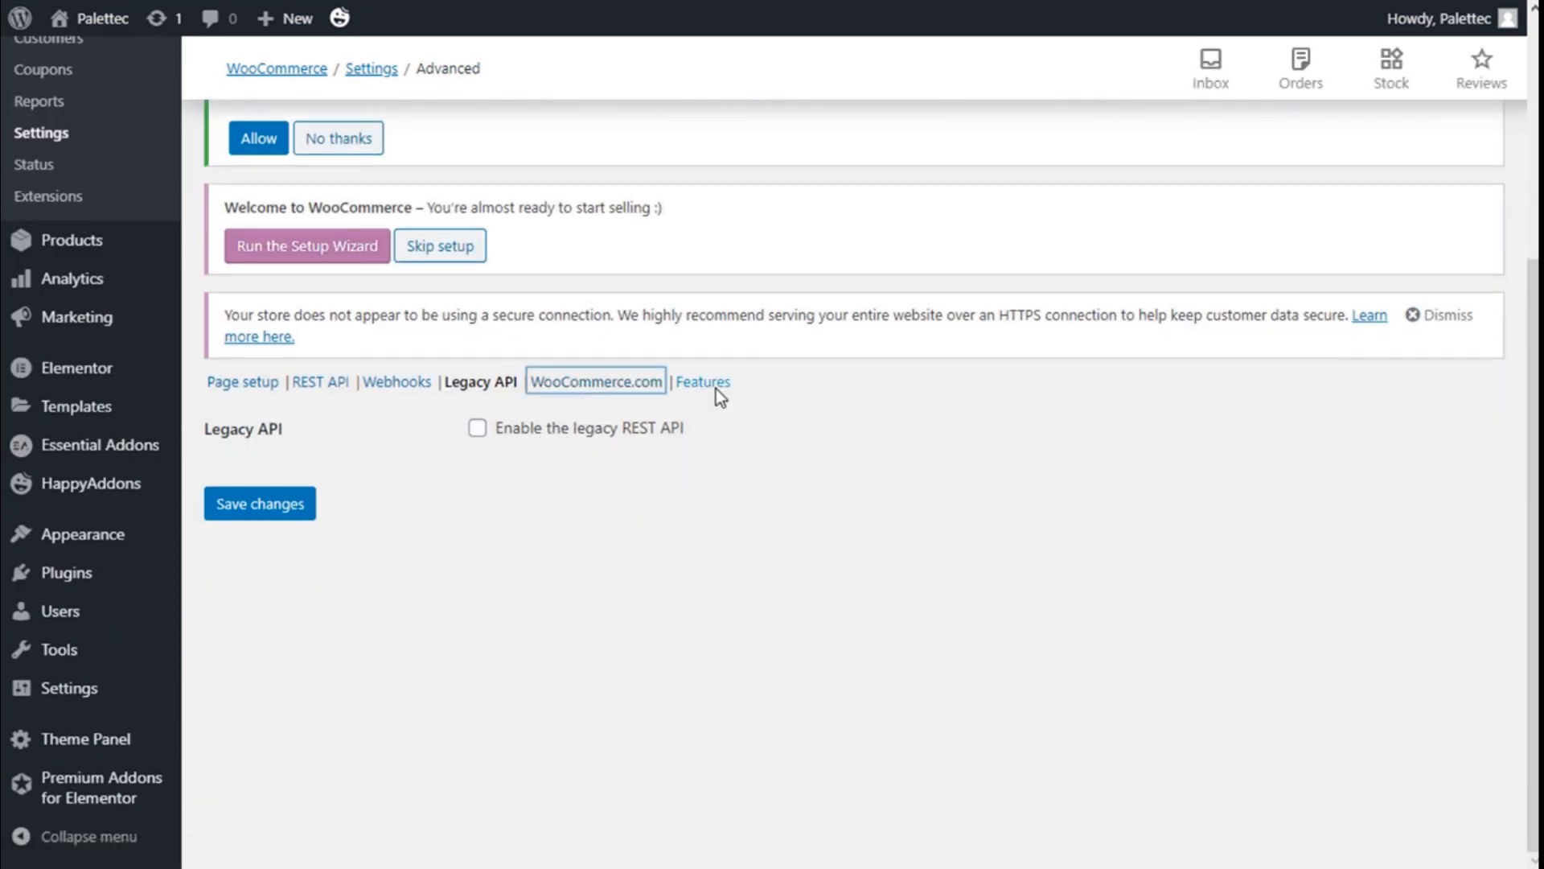
pyautogui.scroll(-4, 832, 432)
pyautogui.scroll(-3, 832, 433)
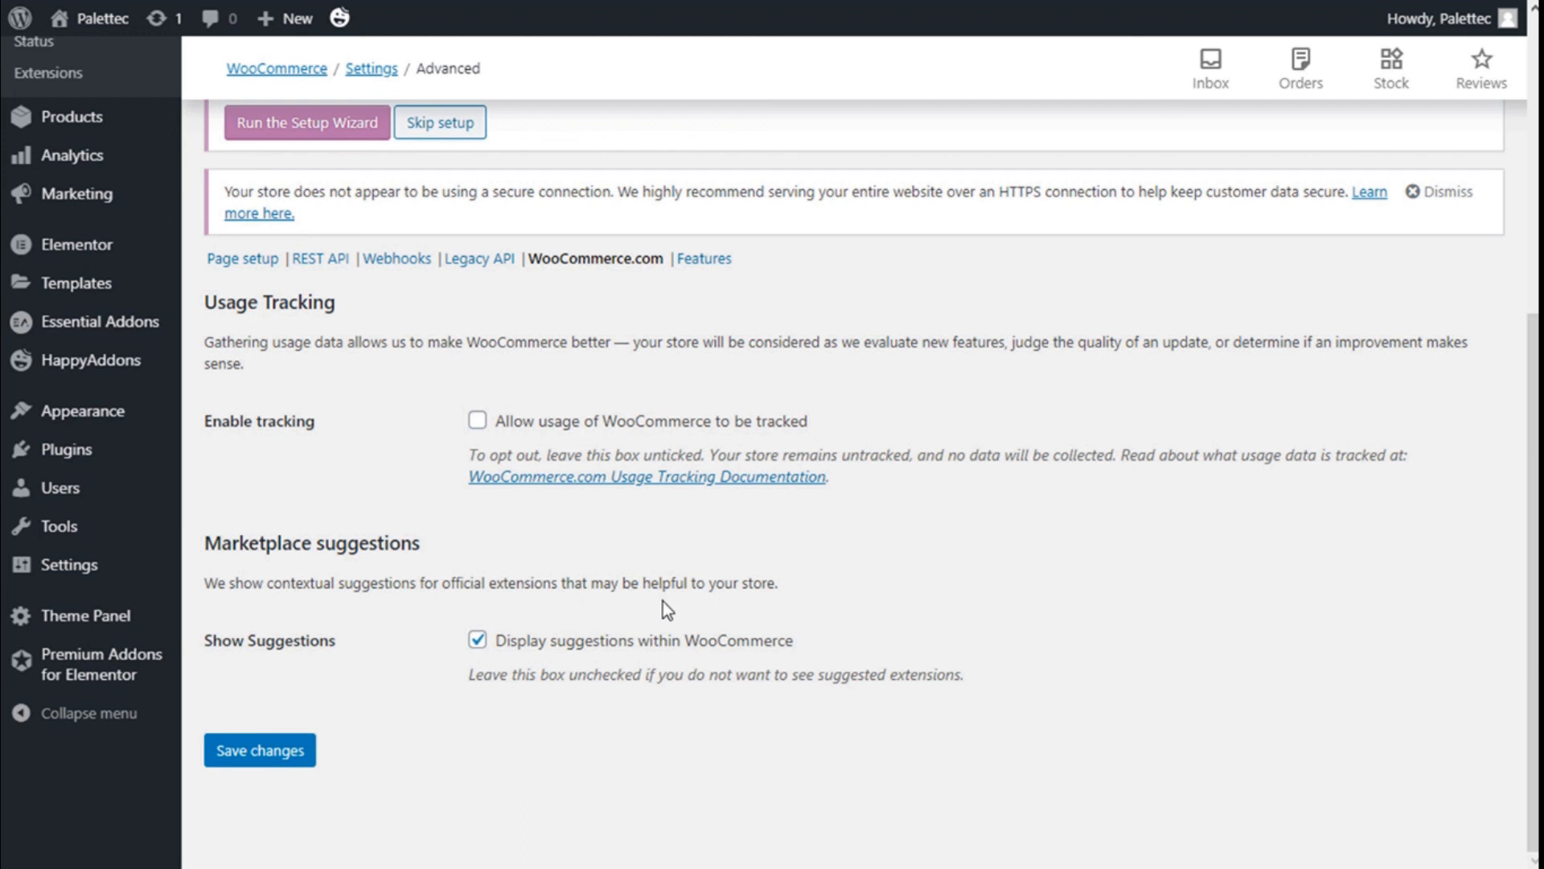
pyautogui.scroll(1, 663, 602)
pyautogui.scroll(-1, 663, 602)
pyautogui.scroll(1, 588, 619)
# Open the Features section of the Advanced settings and review the Home Screen option
pyautogui.click(705, 372)
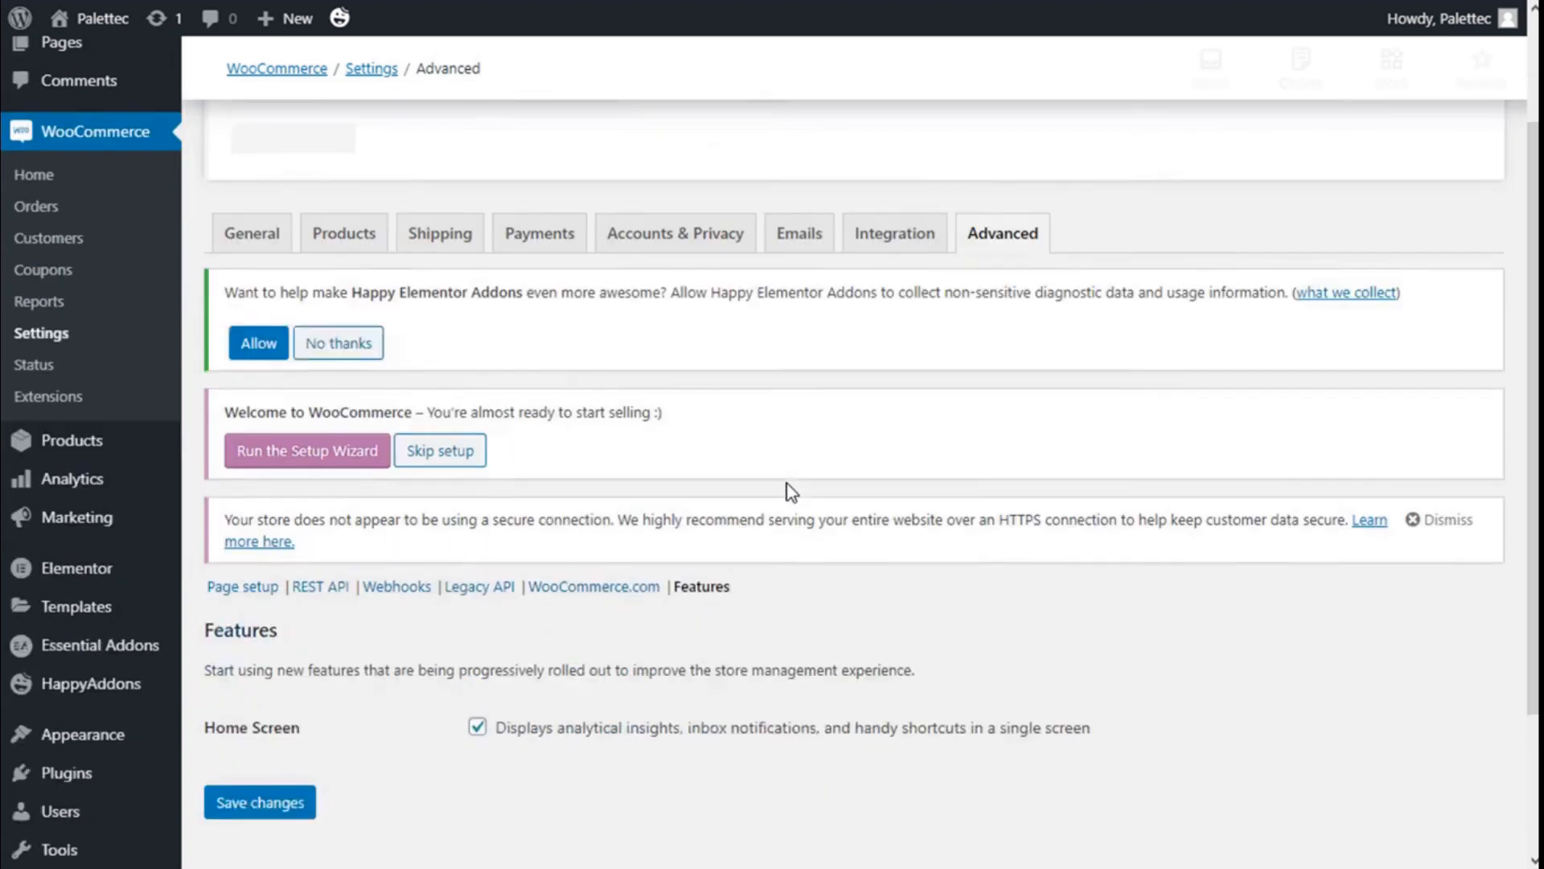
pyautogui.scroll(-2, 790, 490)
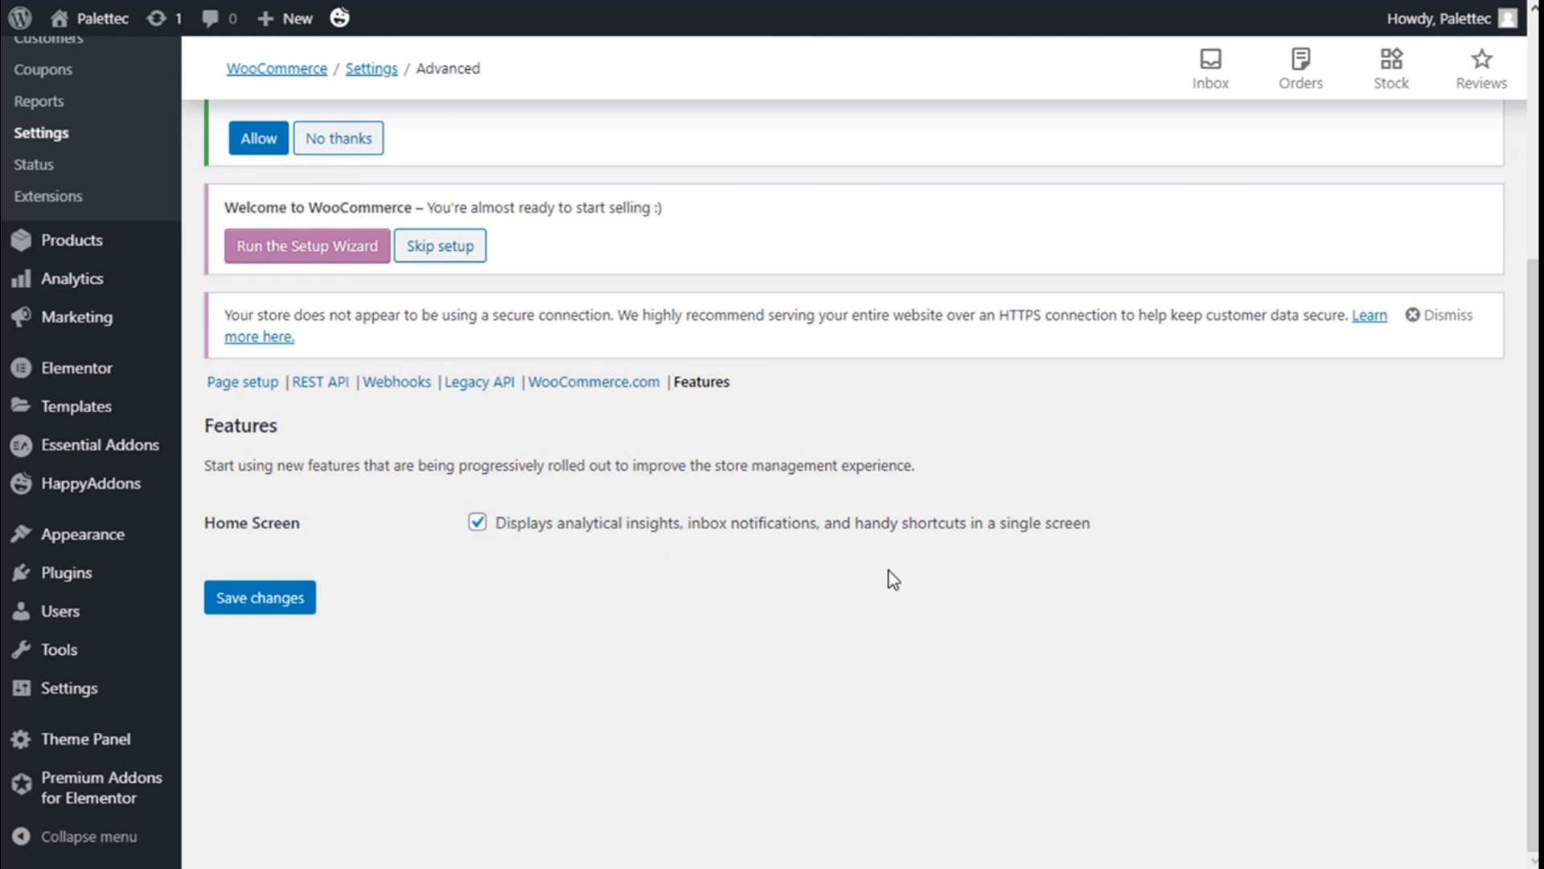
pyautogui.scroll(5, 893, 579)
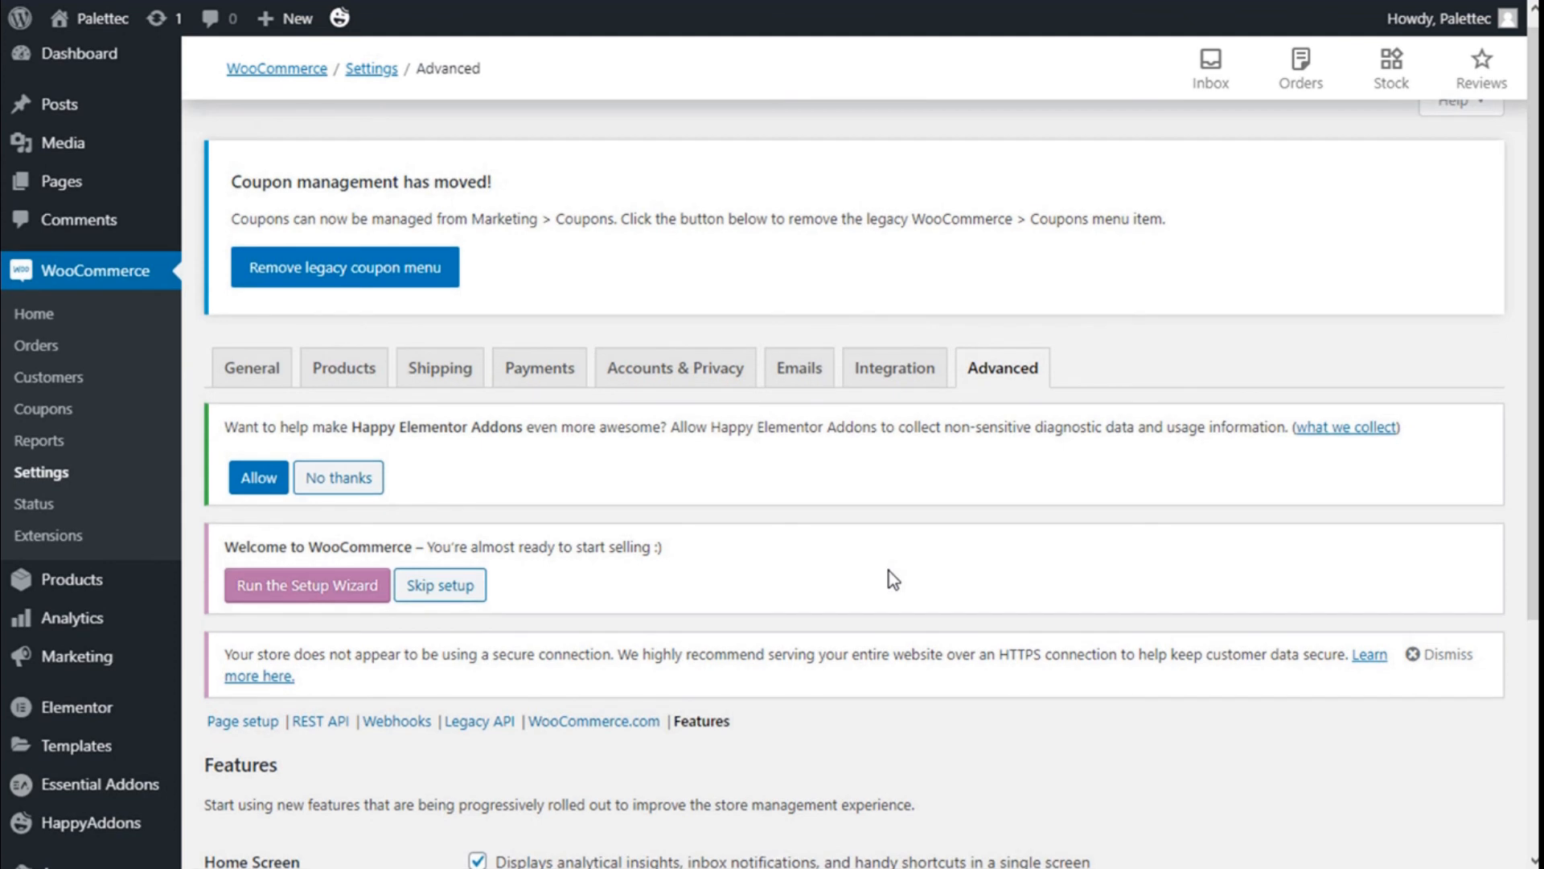
pyautogui.scroll(-2, 889, 571)
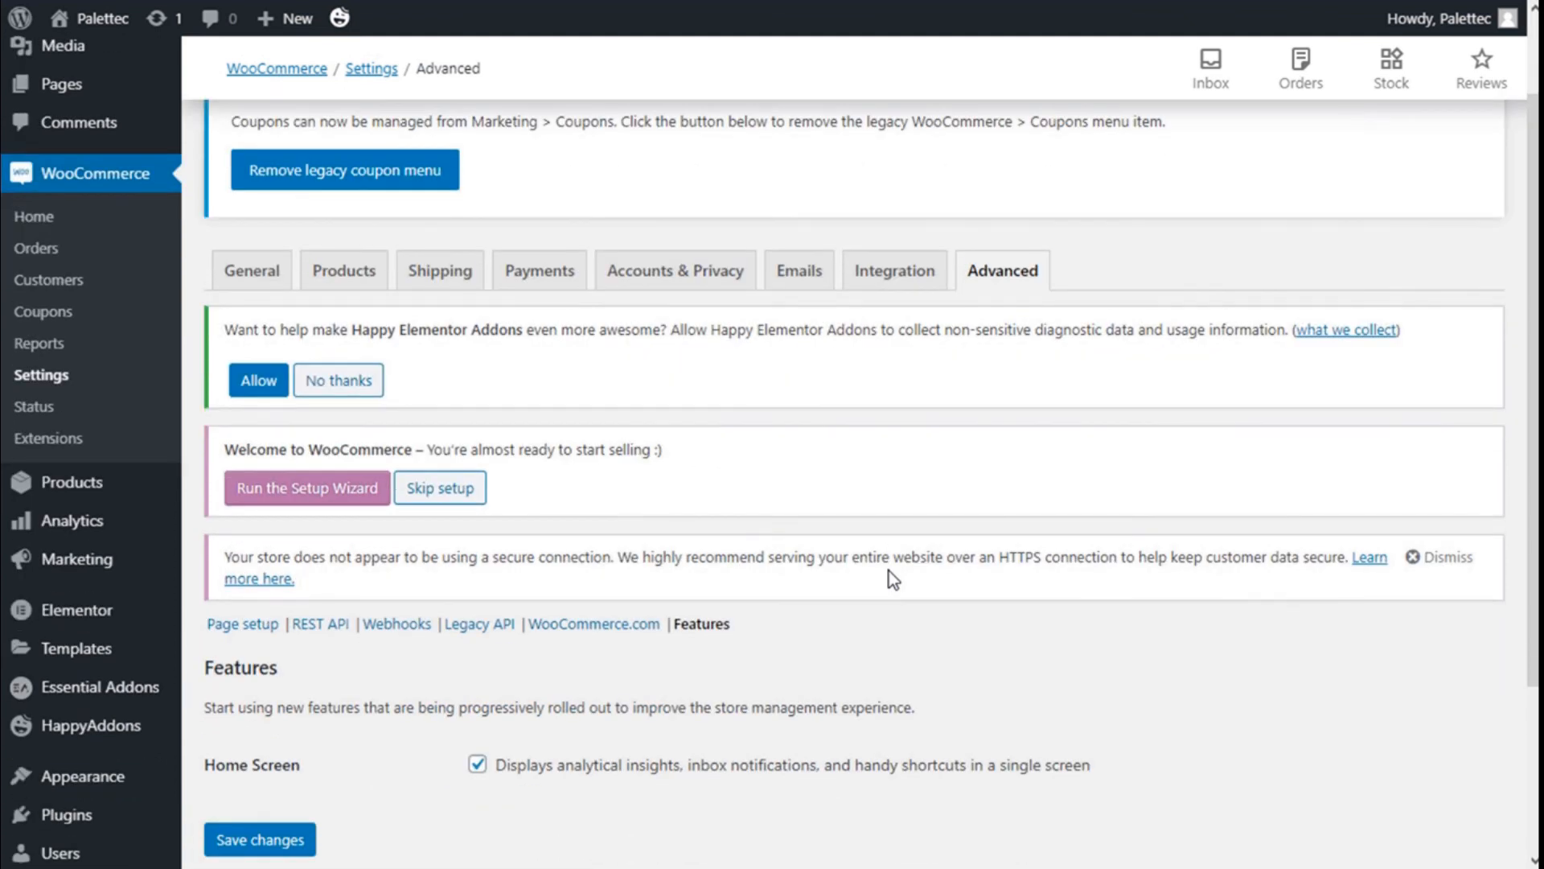